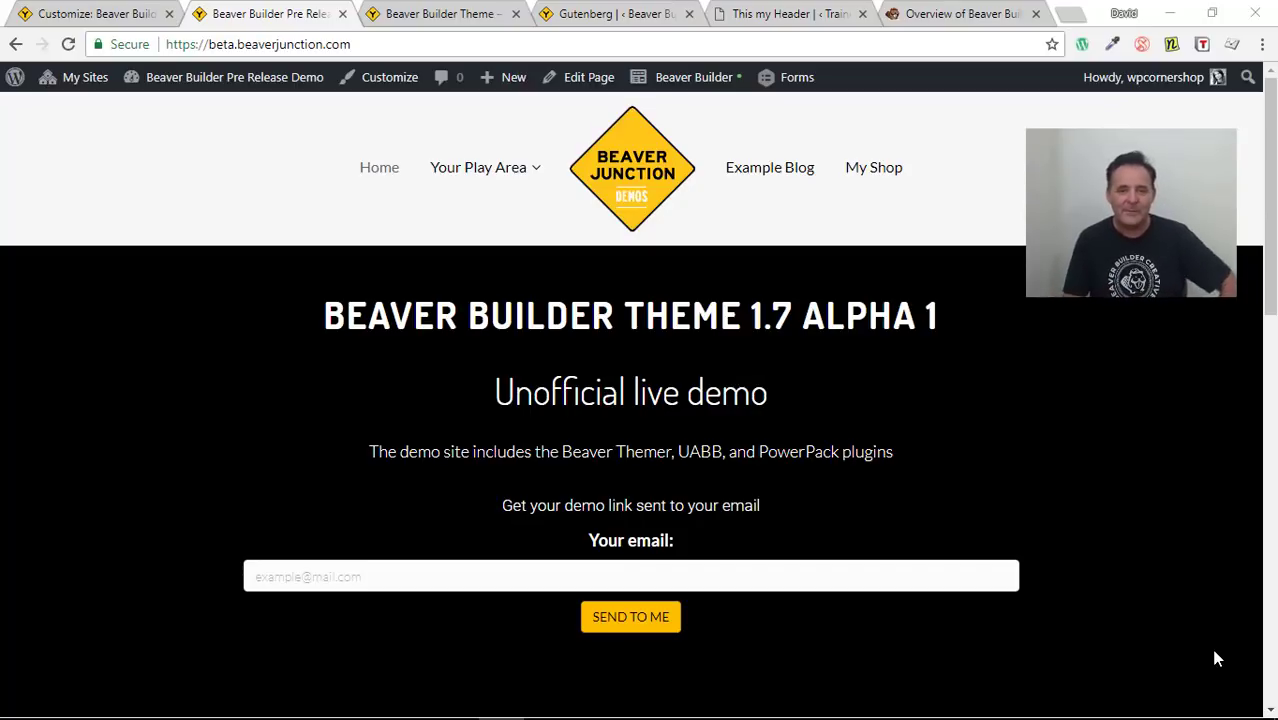
Step: Read through the Overview of Beaver Builder Theme 1.7 alpha article, from the feature list to the Font Awesome 5 settings
{"action": "left_click", "coordinate": [954, 18]}
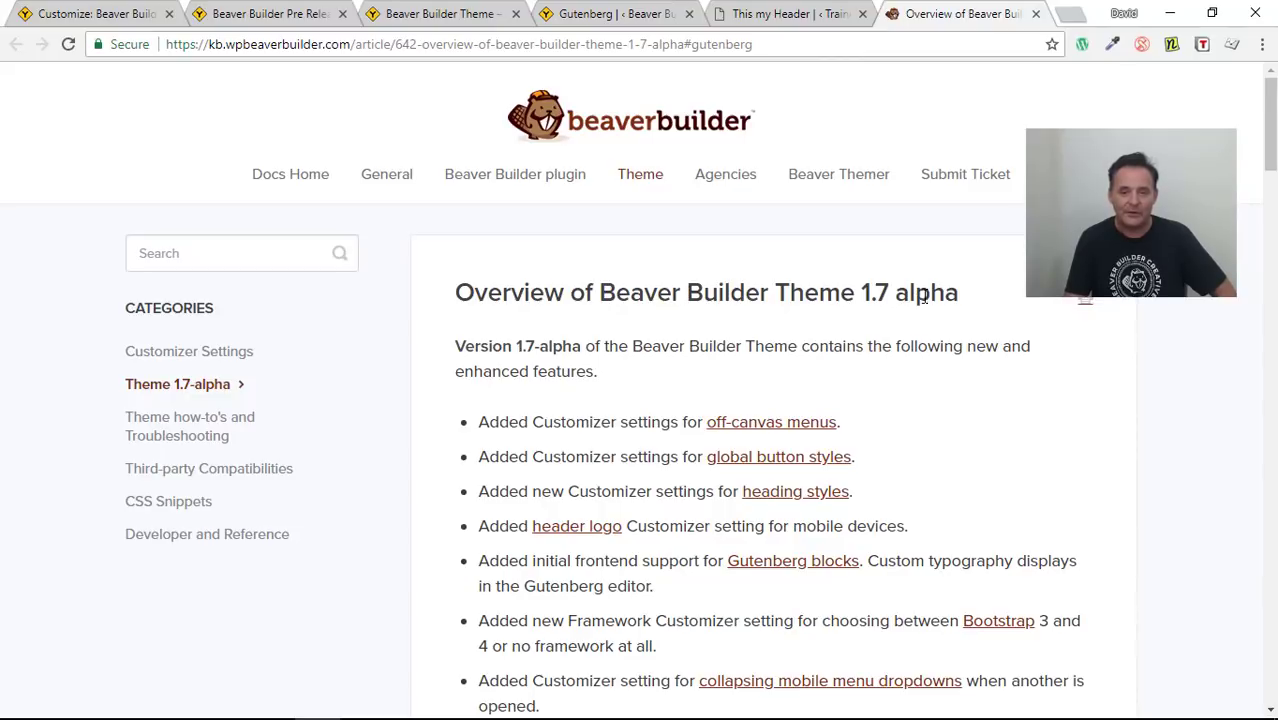
{"action": "scroll", "coordinate": [1016, 331], "scroll_direction": "down", "scroll_amount": 2}
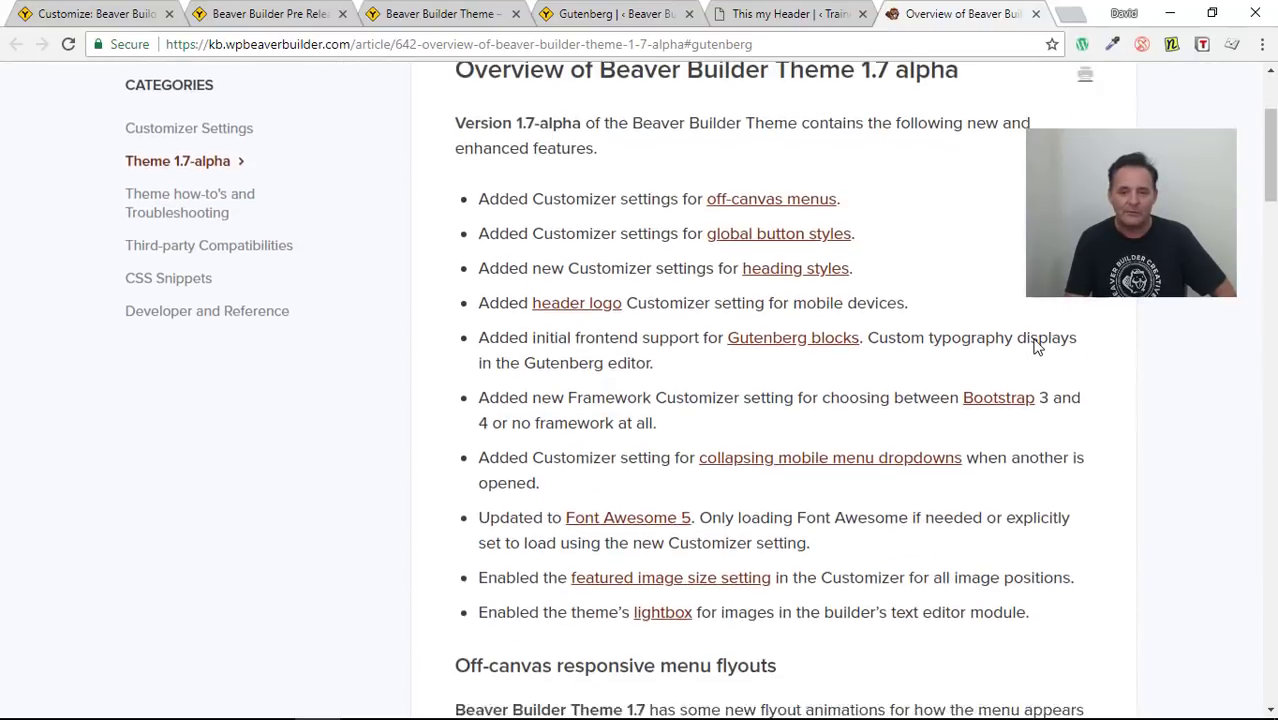
{"action": "scroll", "coordinate": [1104, 364], "scroll_direction": "down", "scroll_amount": 8}
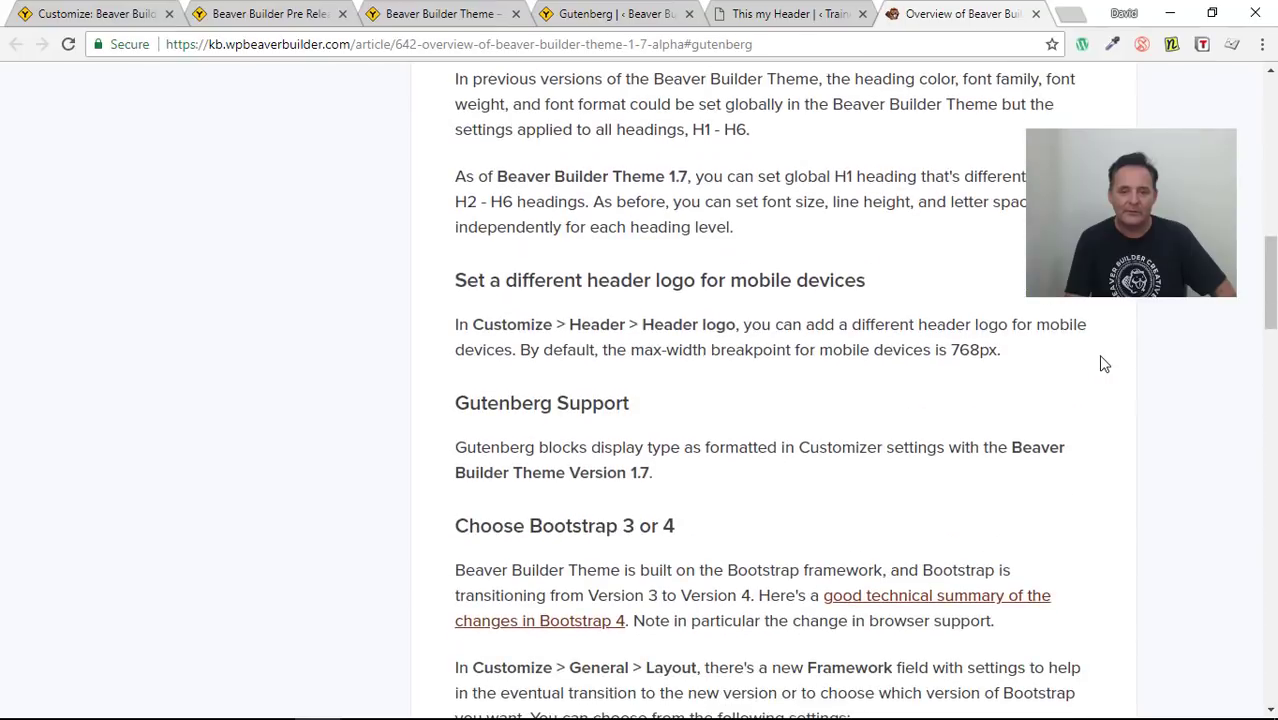
{"action": "scroll", "coordinate": [1104, 364], "scroll_direction": "down", "scroll_amount": 9}
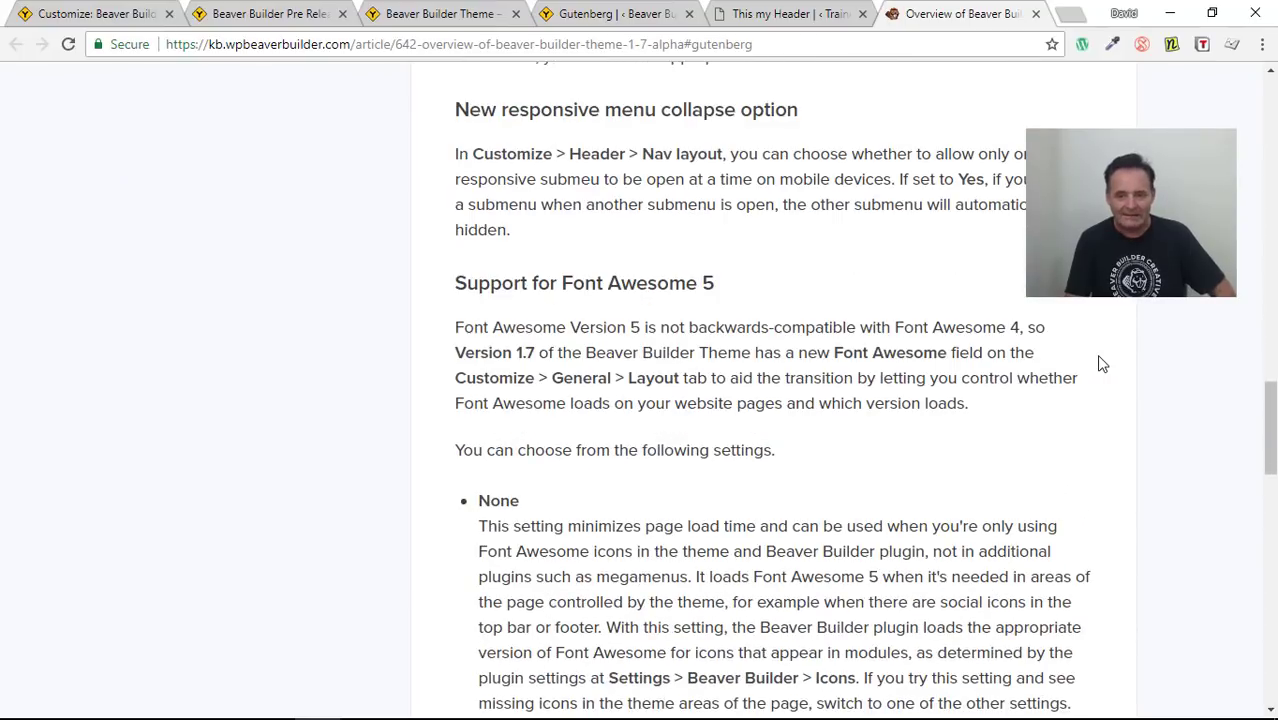
{"action": "scroll", "coordinate": [1102, 364], "scroll_direction": "down", "scroll_amount": 6}
{"action": "scroll", "coordinate": [1128, 428], "scroll_direction": "up", "scroll_amount": 3}
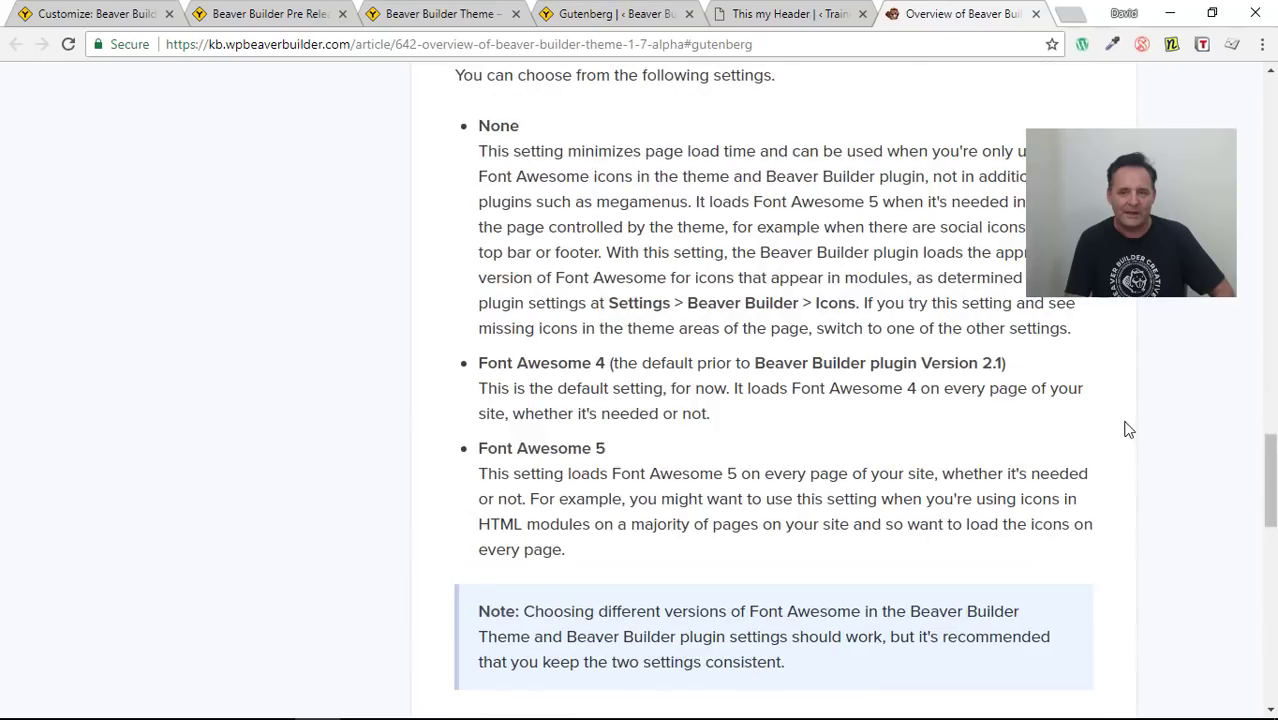
{"action": "scroll", "coordinate": [1128, 430], "scroll_direction": "up", "scroll_amount": 12}
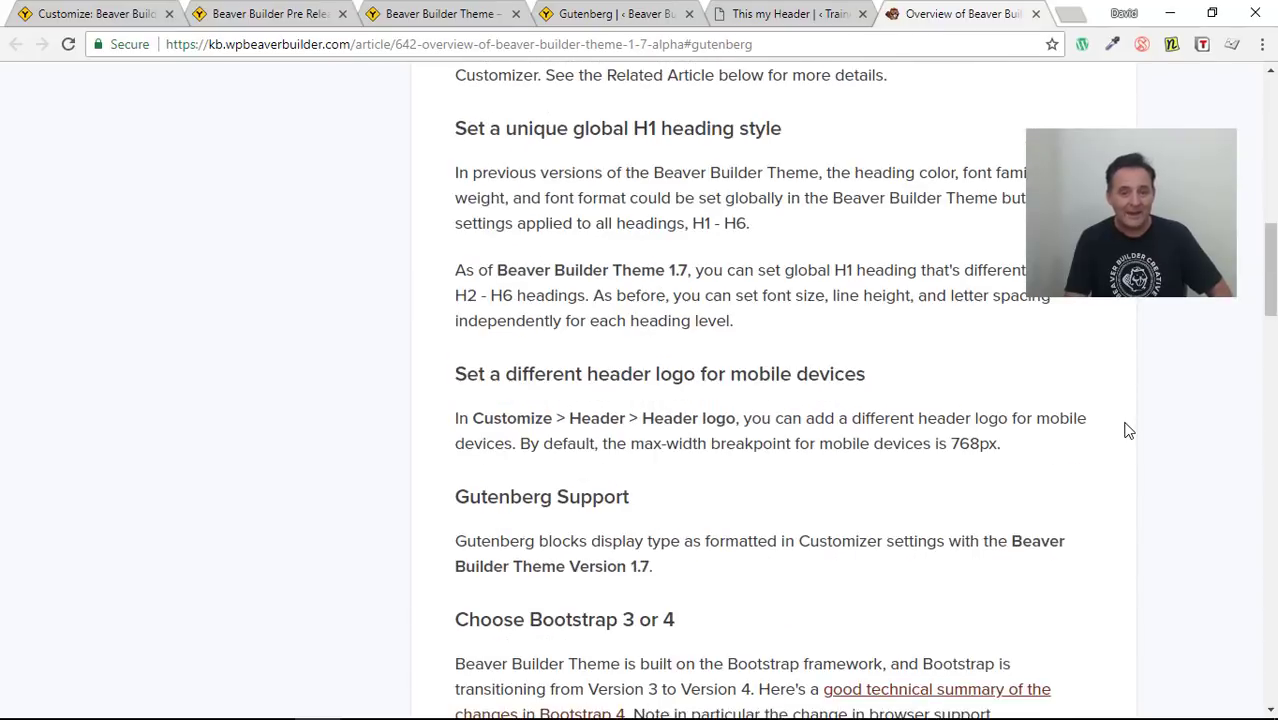
{"action": "scroll", "coordinate": [1126, 428], "scroll_direction": "up", "scroll_amount": 11}
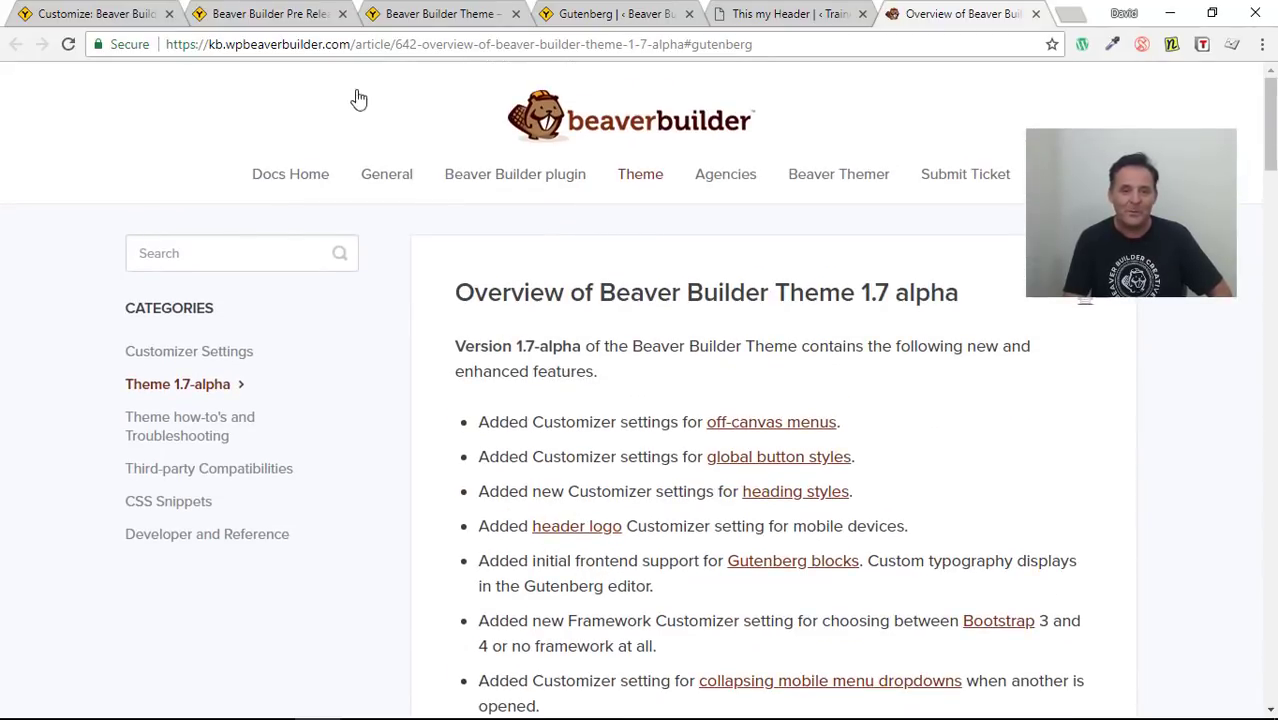
Step: Switch to the demo site and open the Beaver Builder Theme 1.7 page listed under Your Play Area
{"action": "left_click", "coordinate": [290, 18]}
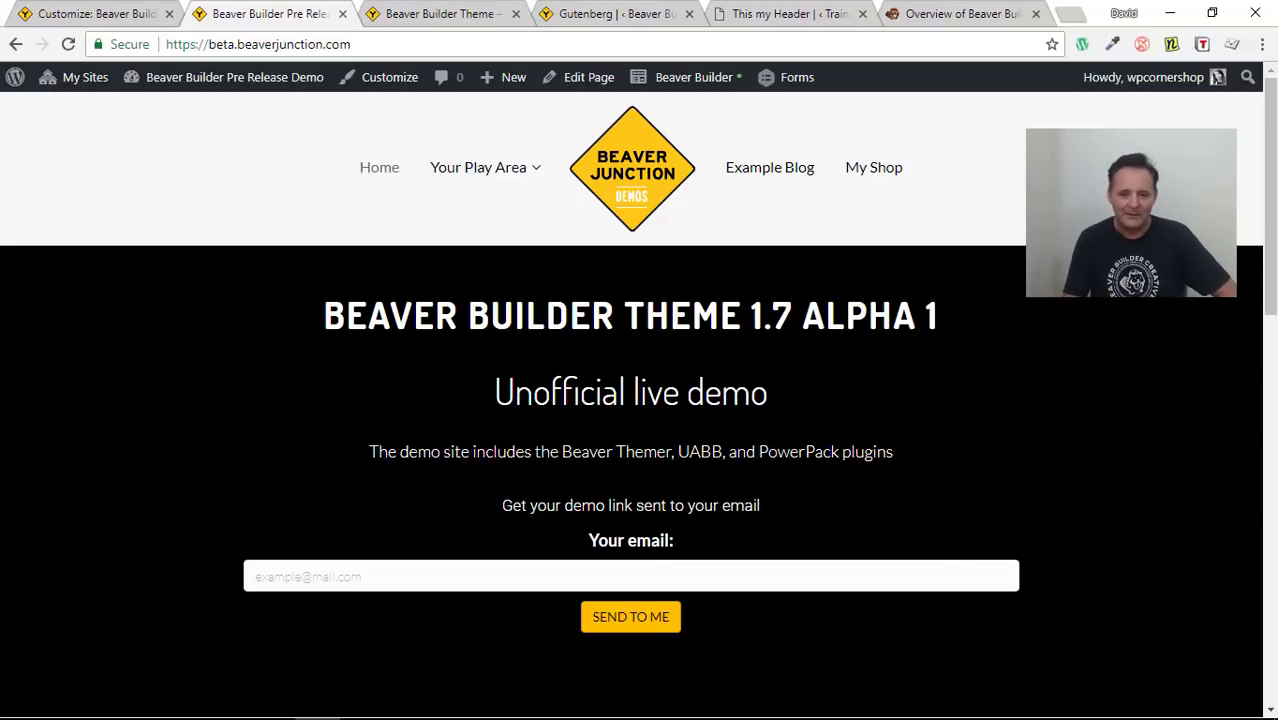
{"action": "mouse_move", "coordinate": [527, 190]}
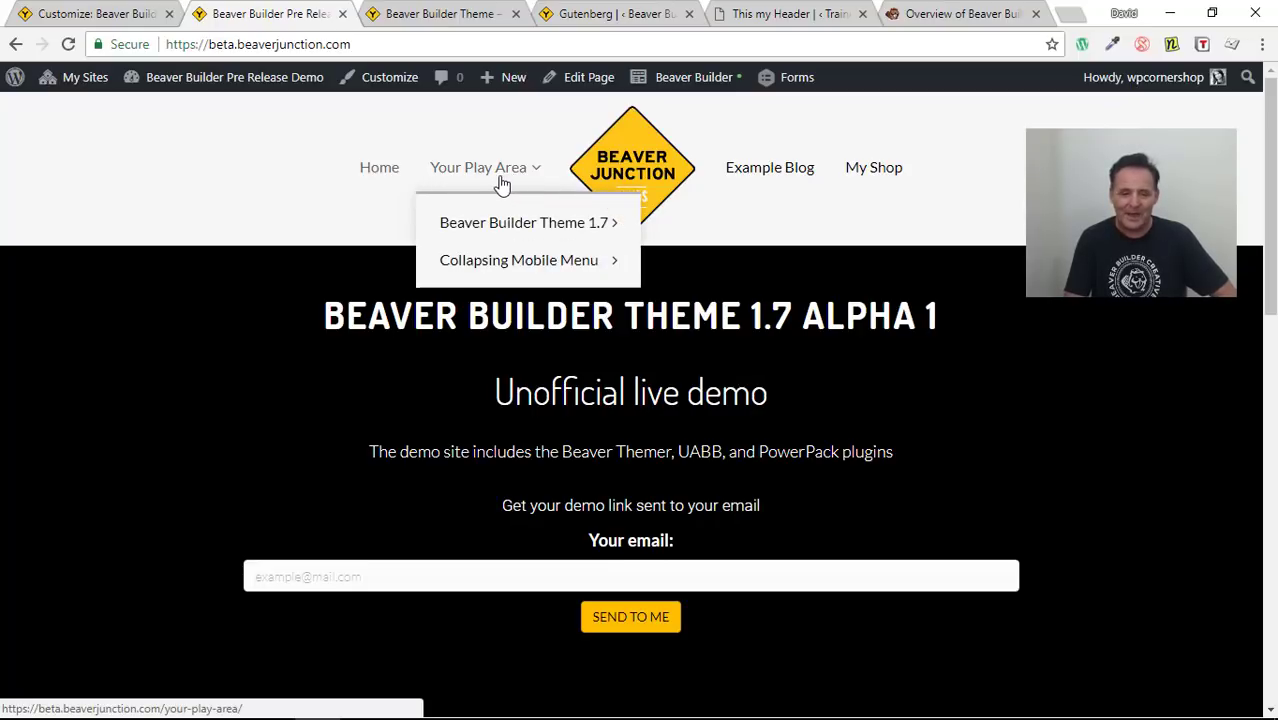
{"action": "mouse_move", "coordinate": [474, 233]}
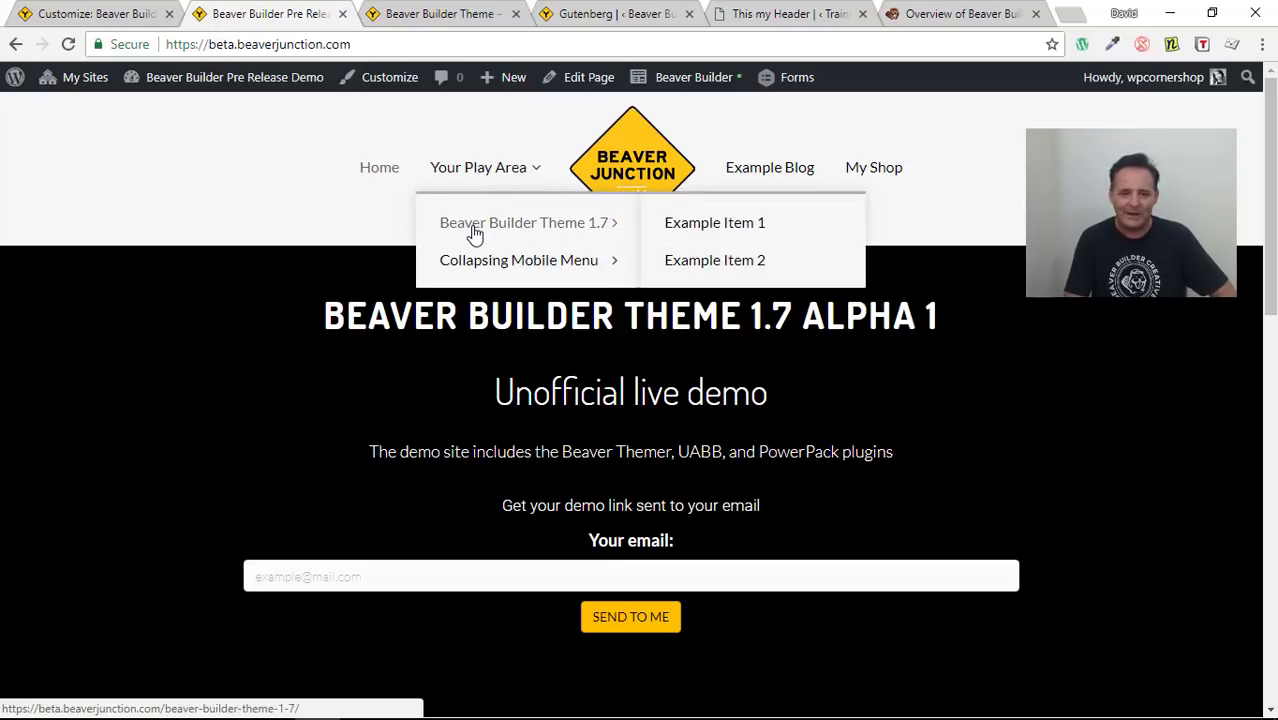
{"action": "mouse_move", "coordinate": [531, 277]}
{"action": "mouse_move", "coordinate": [519, 235]}
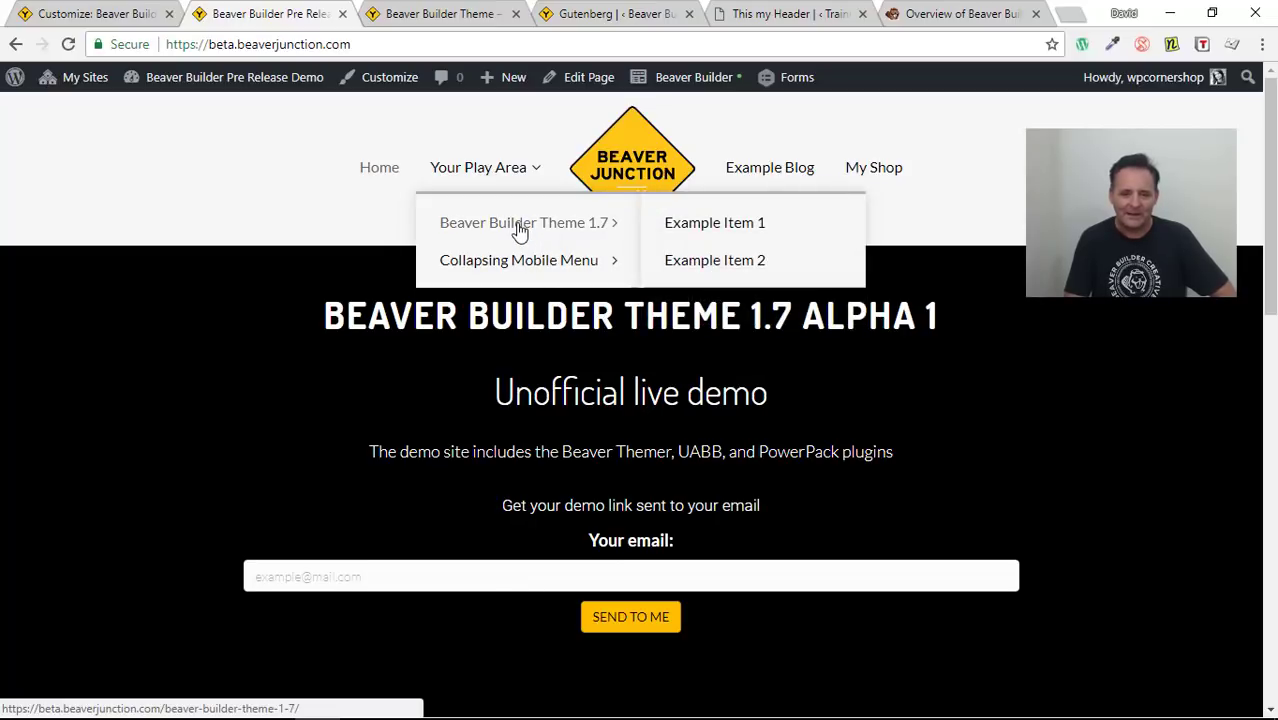
{"action": "left_click", "coordinate": [519, 231]}
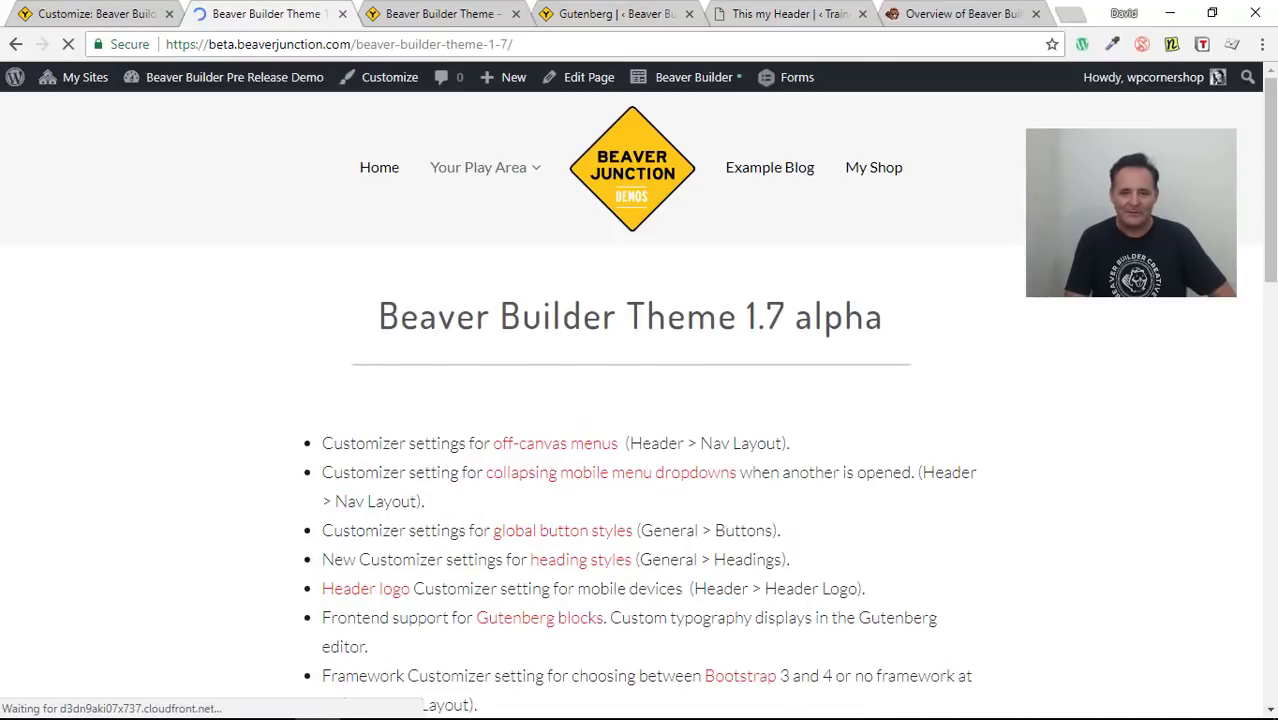
Step: Look over the demo page's feature list, global button styles, H1 styling options and lightbox section
{"action": "scroll", "coordinate": [866, 286], "scroll_direction": "down", "scroll_amount": 2}
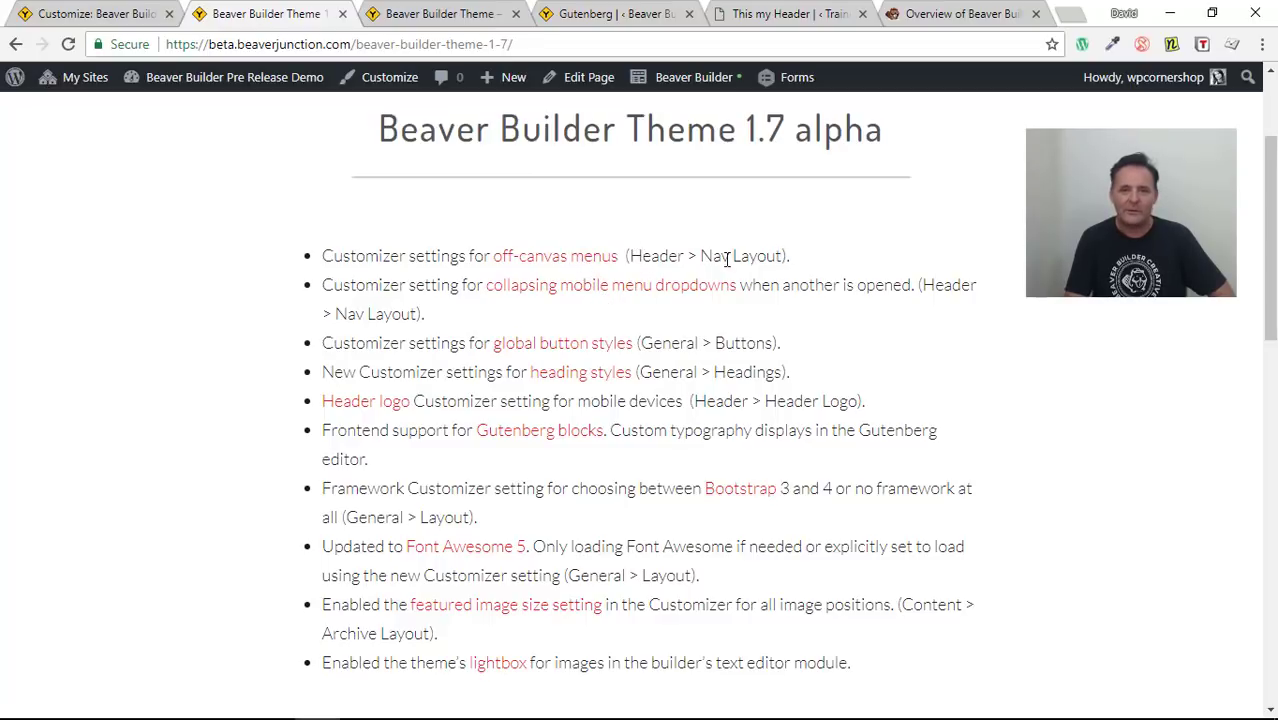
{"action": "scroll", "coordinate": [1058, 324], "scroll_direction": "down", "scroll_amount": 5}
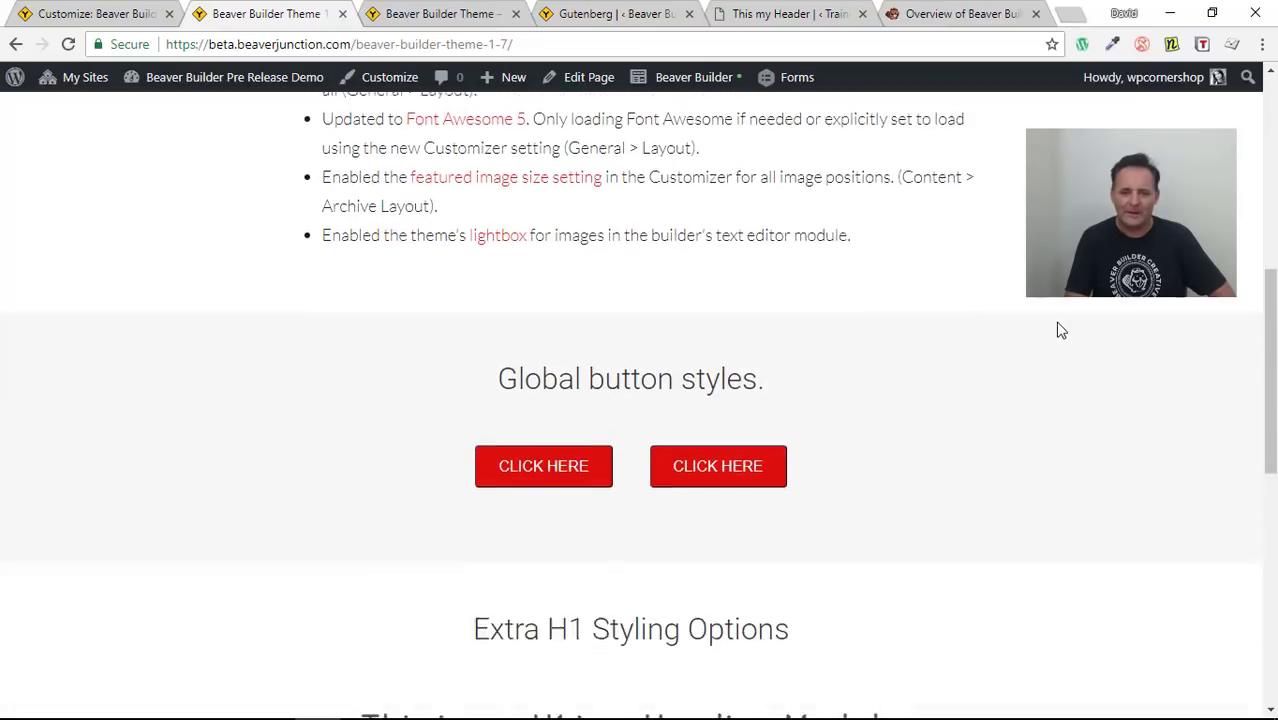
{"action": "scroll", "coordinate": [1066, 397], "scroll_direction": "down", "scroll_amount": 2}
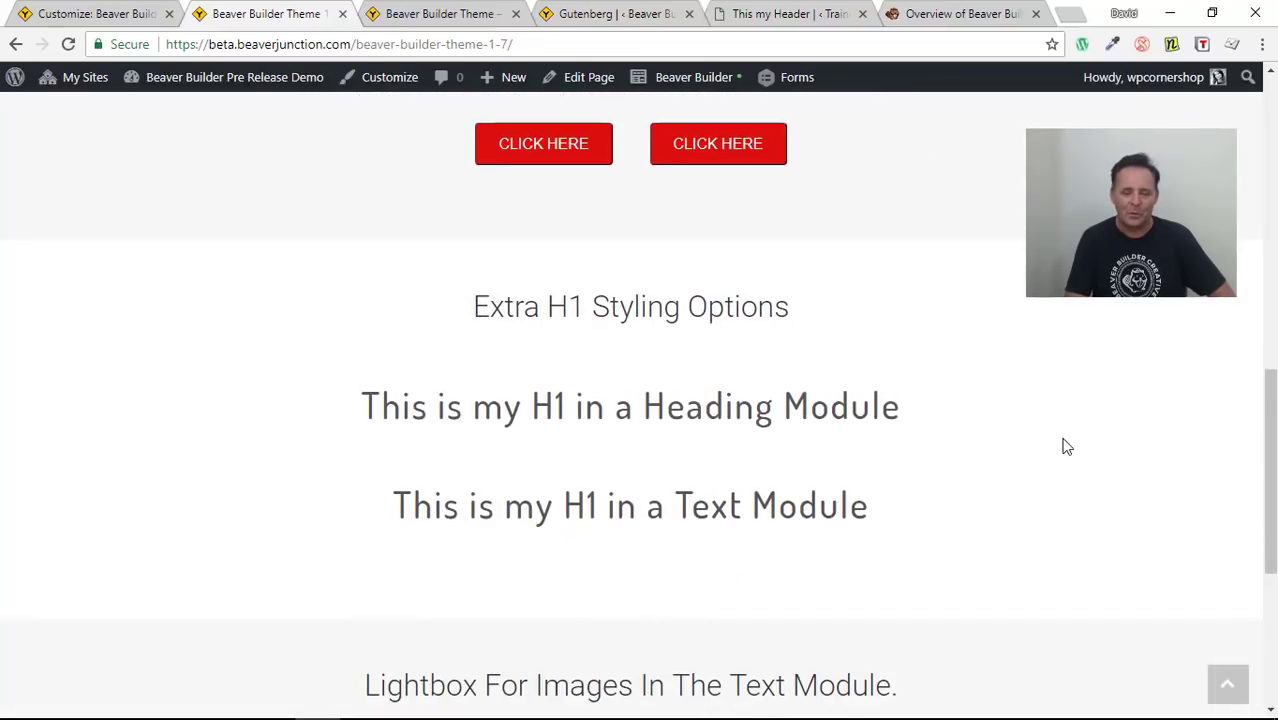
{"action": "scroll", "coordinate": [1063, 442], "scroll_direction": "down", "scroll_amount": 4}
{"action": "scroll", "coordinate": [1066, 445], "scroll_direction": "up", "scroll_amount": 4}
{"action": "scroll", "coordinate": [1075, 467], "scroll_direction": "up", "scroll_amount": 10}
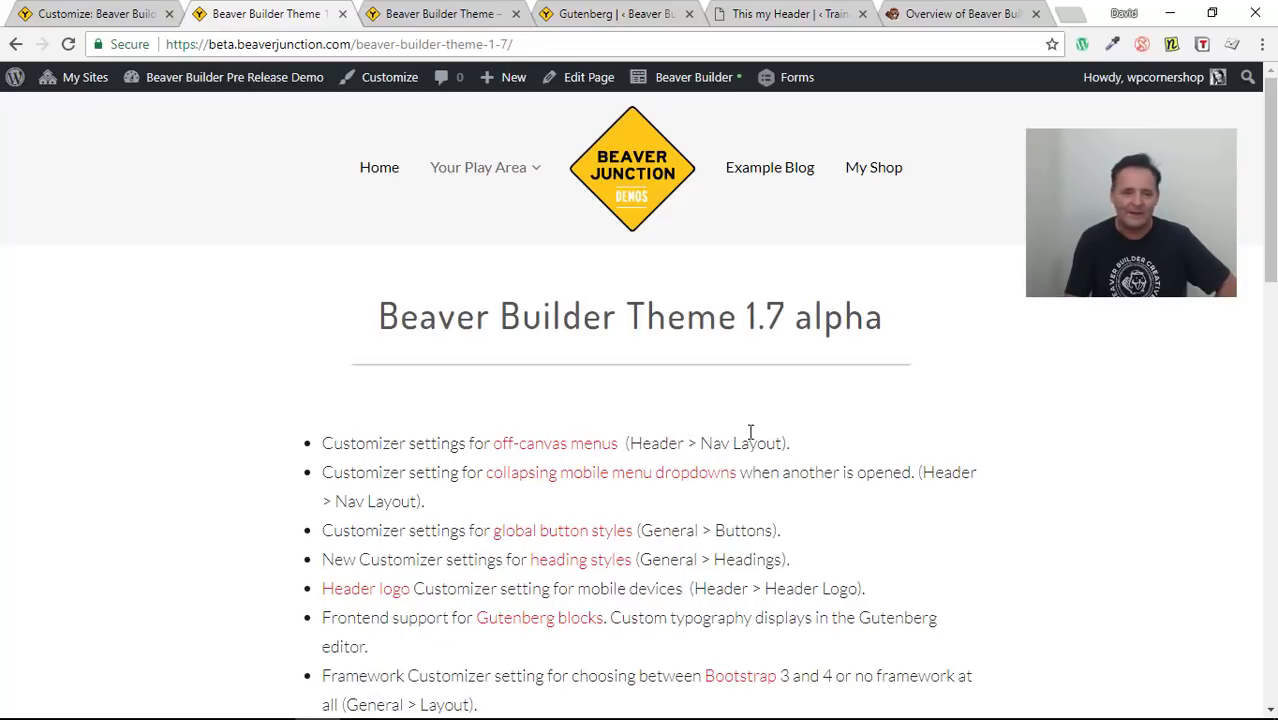
Step: In the Customizer's header Nav Layout settings, set Responsive Nav Layout to Flyout Overlay and show the opened menu in the tablet preview
{"action": "left_click", "coordinate": [72, 12]}
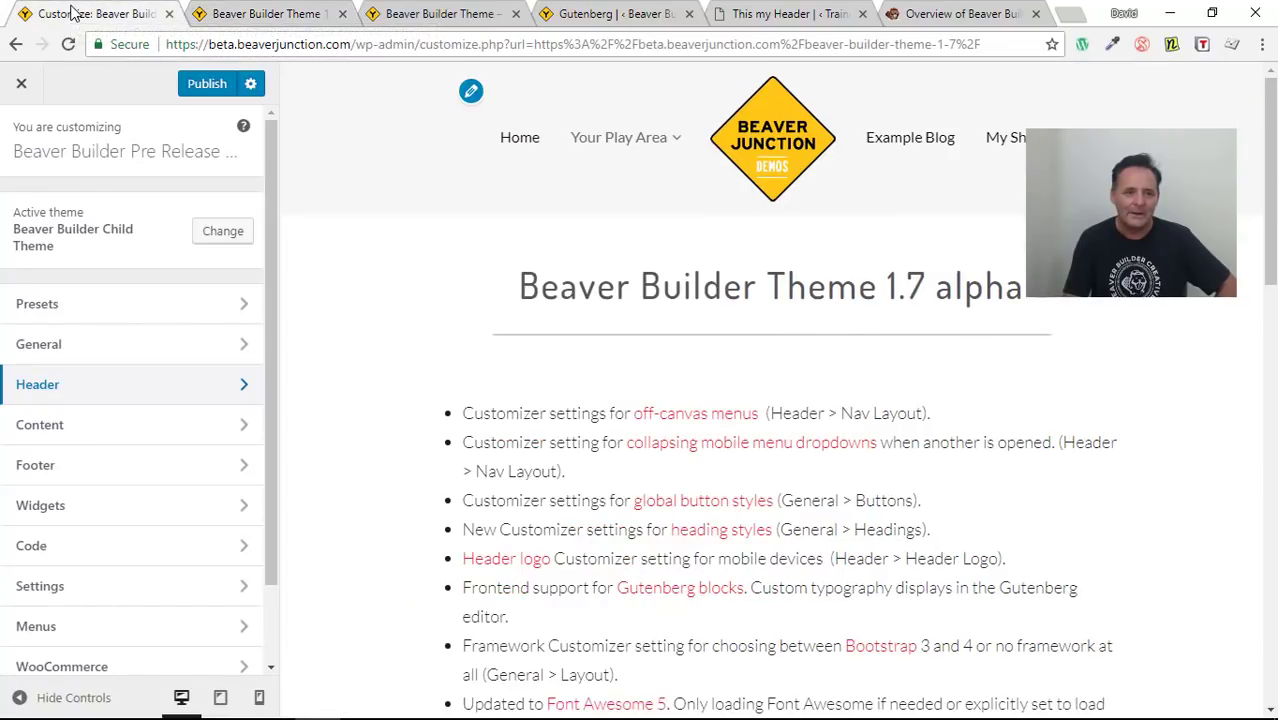
{"action": "left_click", "coordinate": [106, 384]}
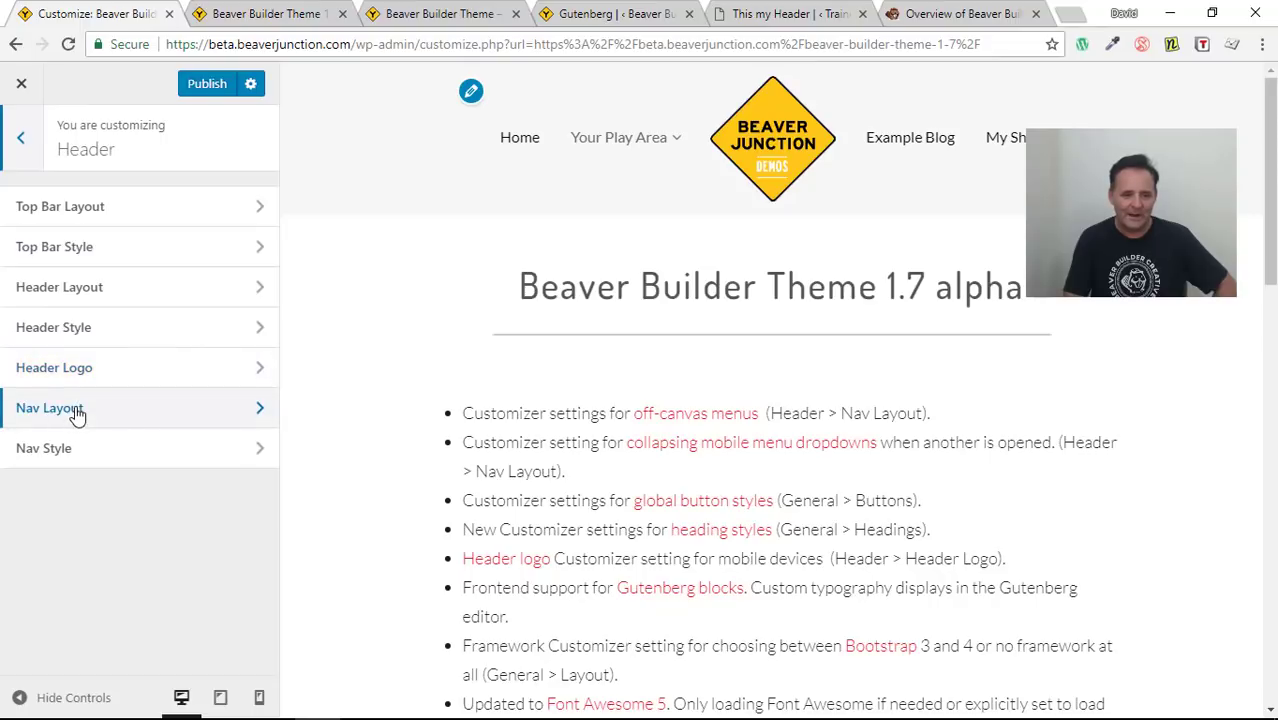
{"action": "left_click", "coordinate": [77, 412]}
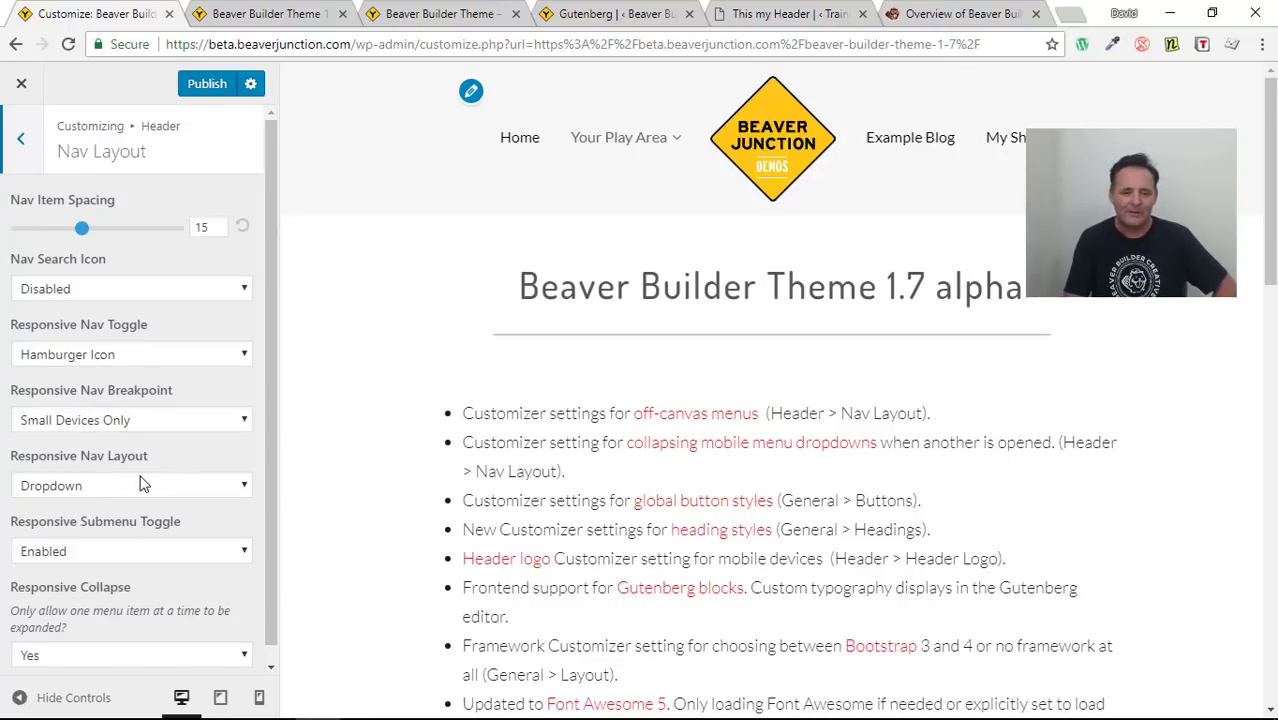
{"action": "left_click", "coordinate": [221, 484]}
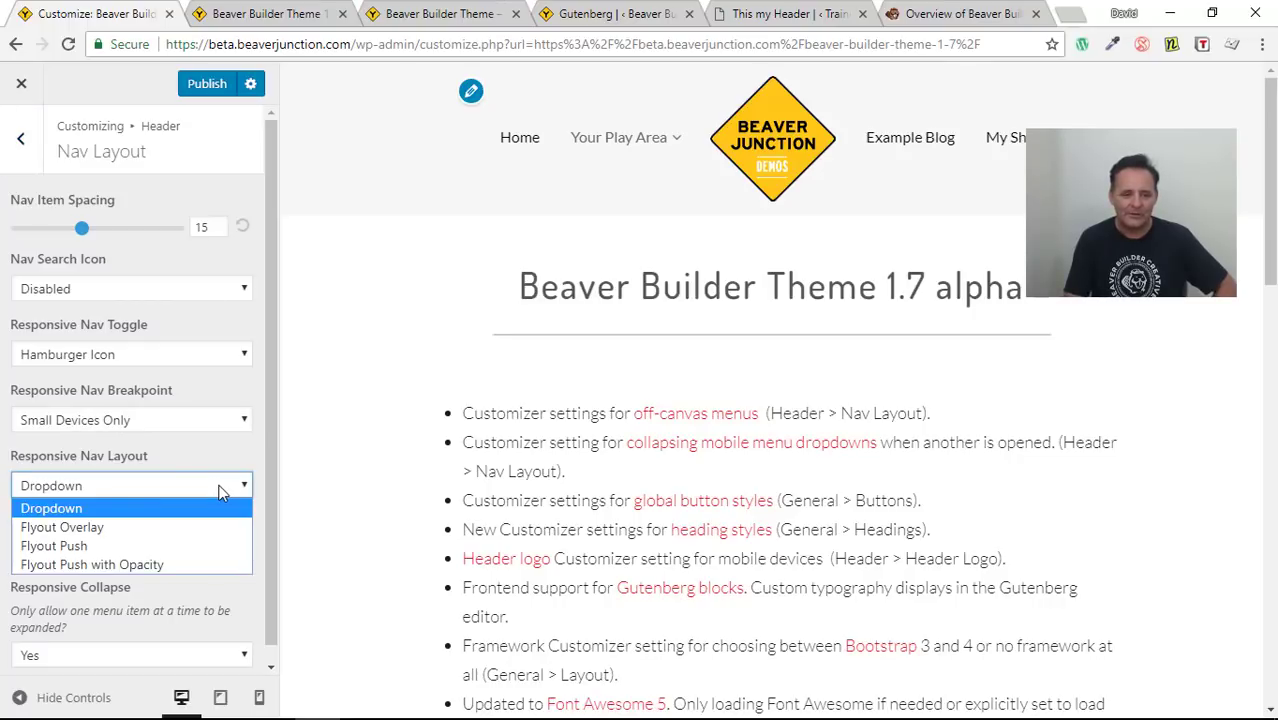
{"action": "left_click", "coordinate": [99, 533]}
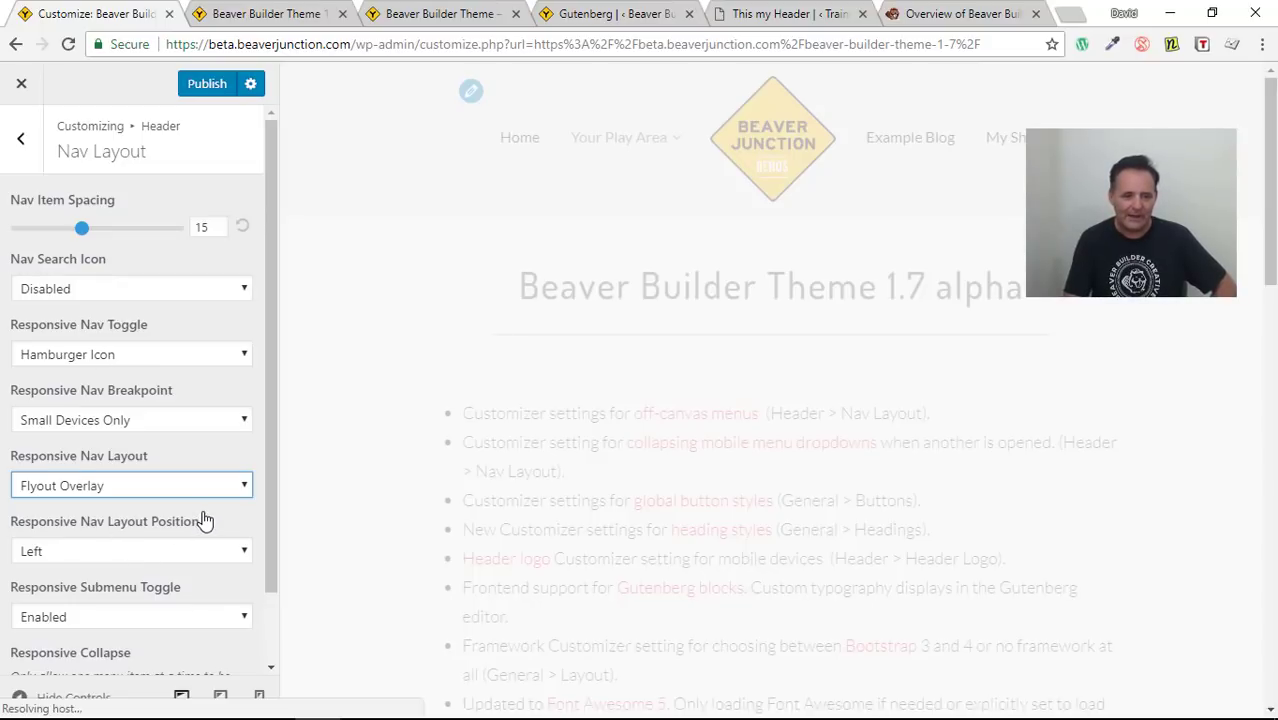
{"action": "left_click", "coordinate": [221, 697]}
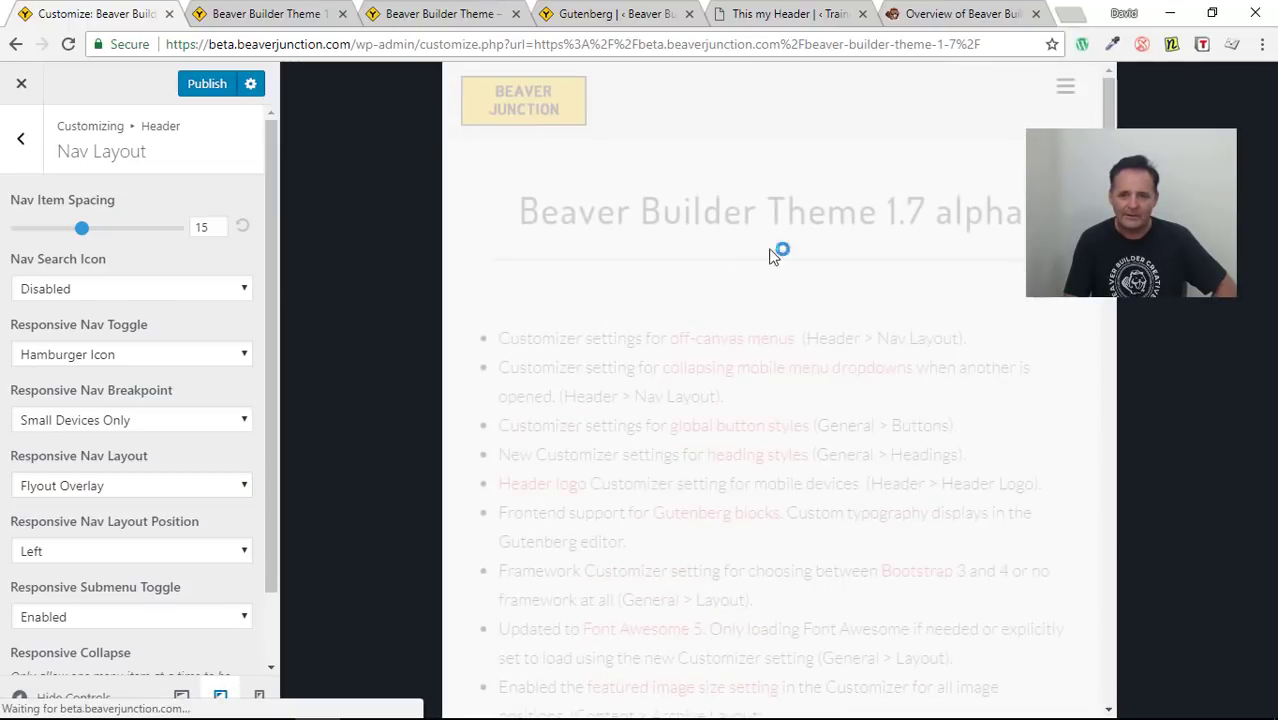
{"action": "left_click", "coordinate": [1065, 91]}
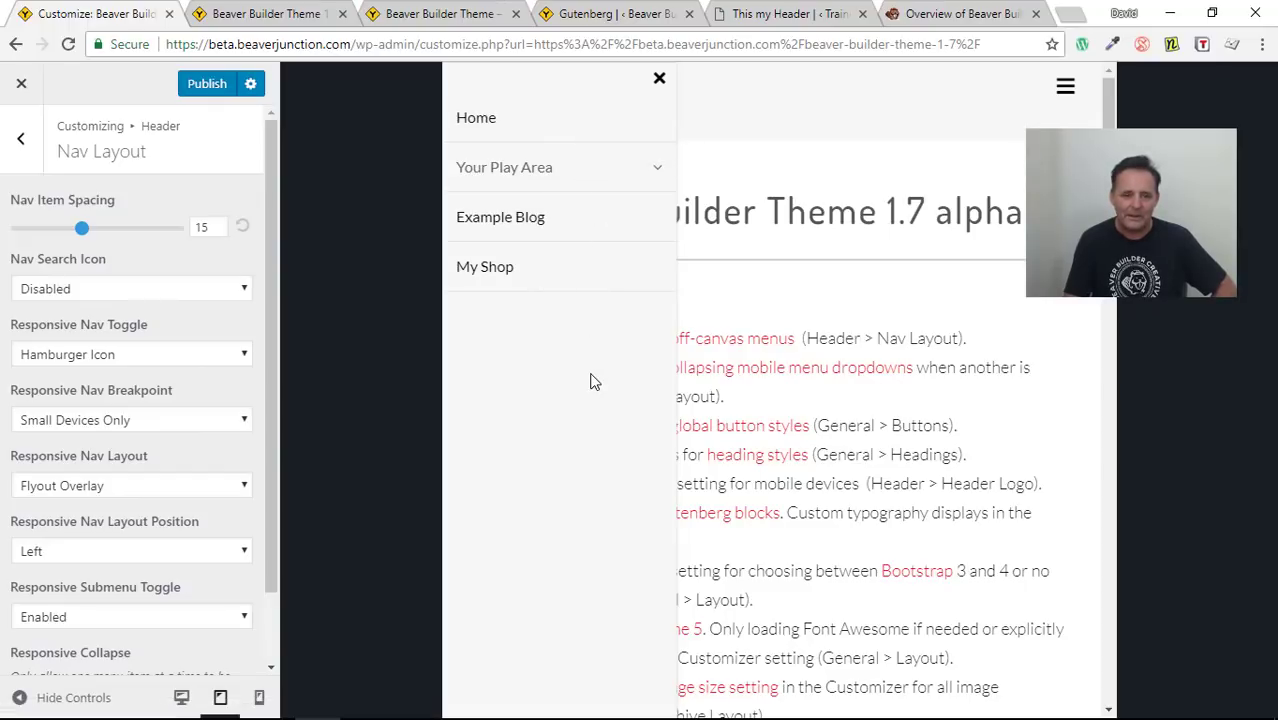
Step: Change Responsive Nav Layout to Flyout Push and open the navigation menu in the tablet preview
{"action": "left_click", "coordinate": [198, 488]}
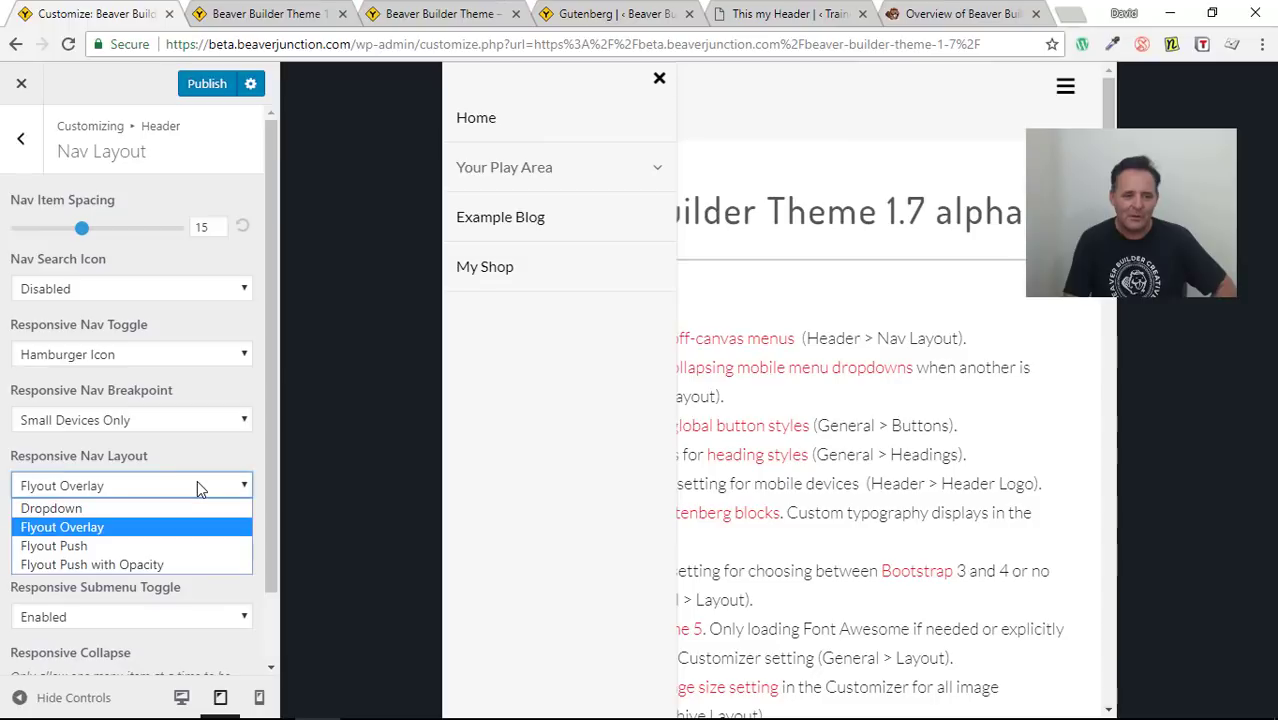
{"action": "left_click", "coordinate": [101, 547]}
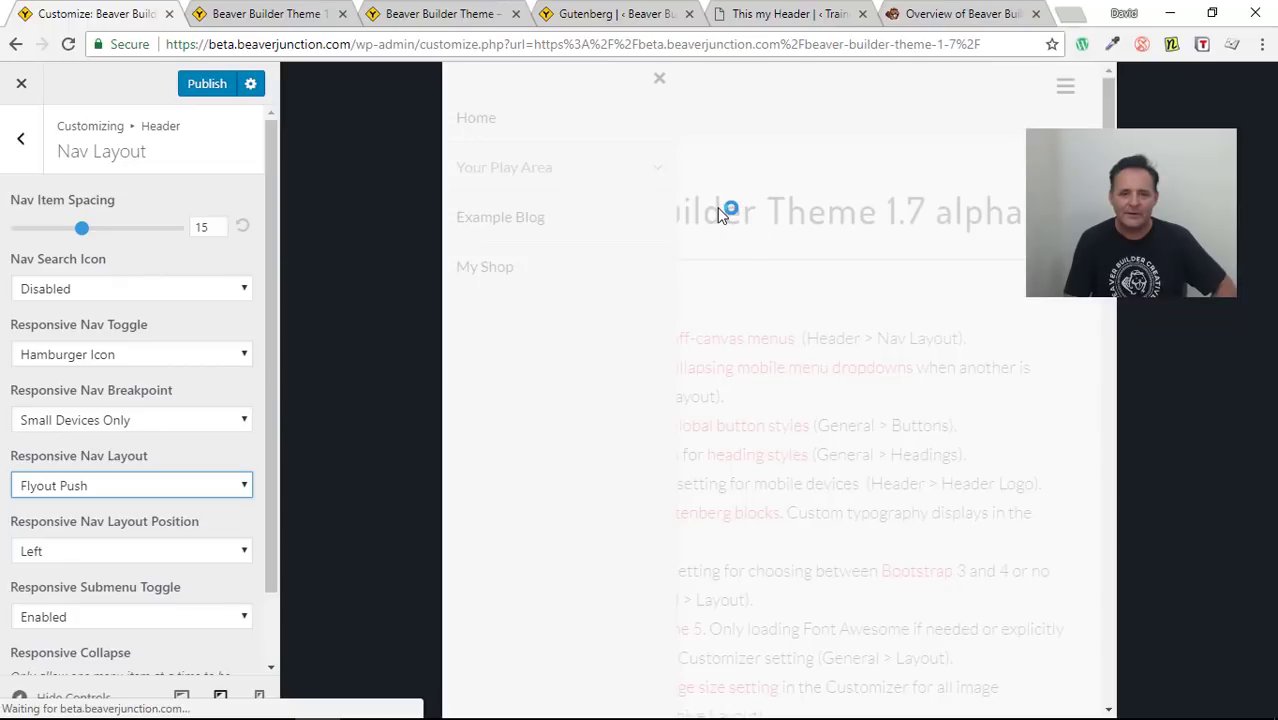
{"action": "left_click", "coordinate": [1065, 90]}
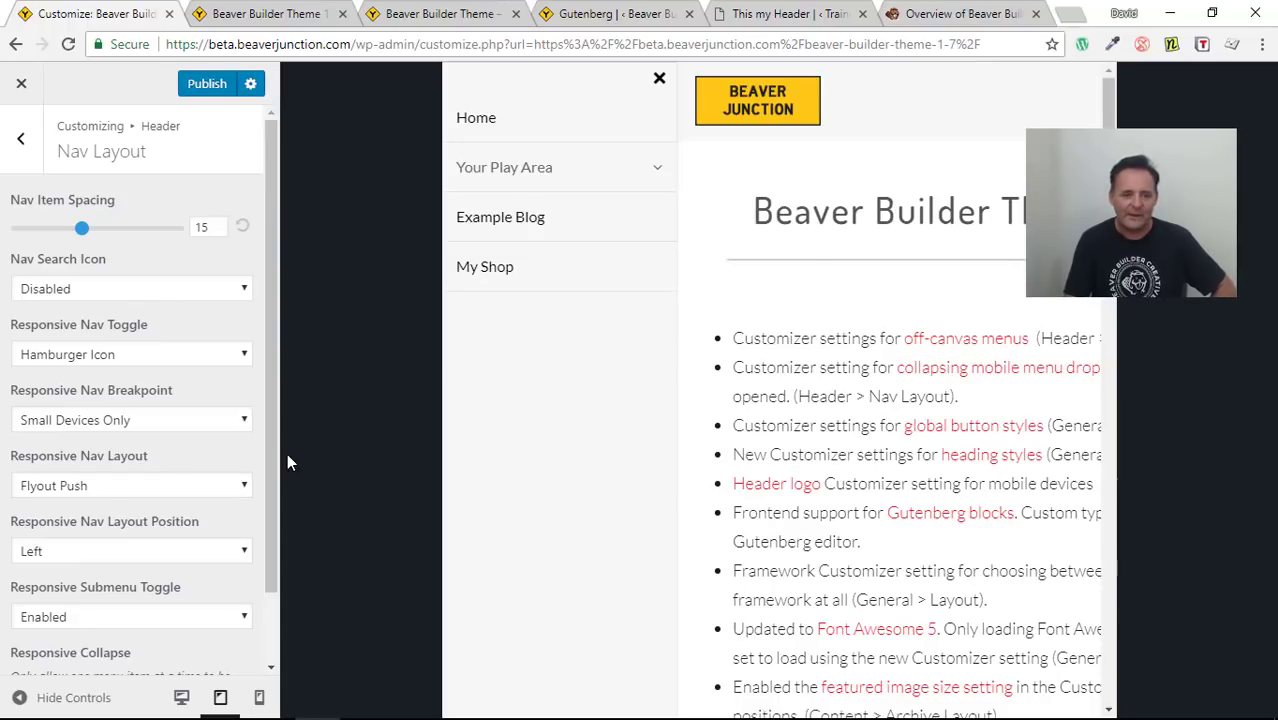
Step: Set Responsive Nav Layout to Flyout Push with Opacity and check its menu in the tablet preview before returning to desktop size
{"action": "left_click", "coordinate": [241, 486]}
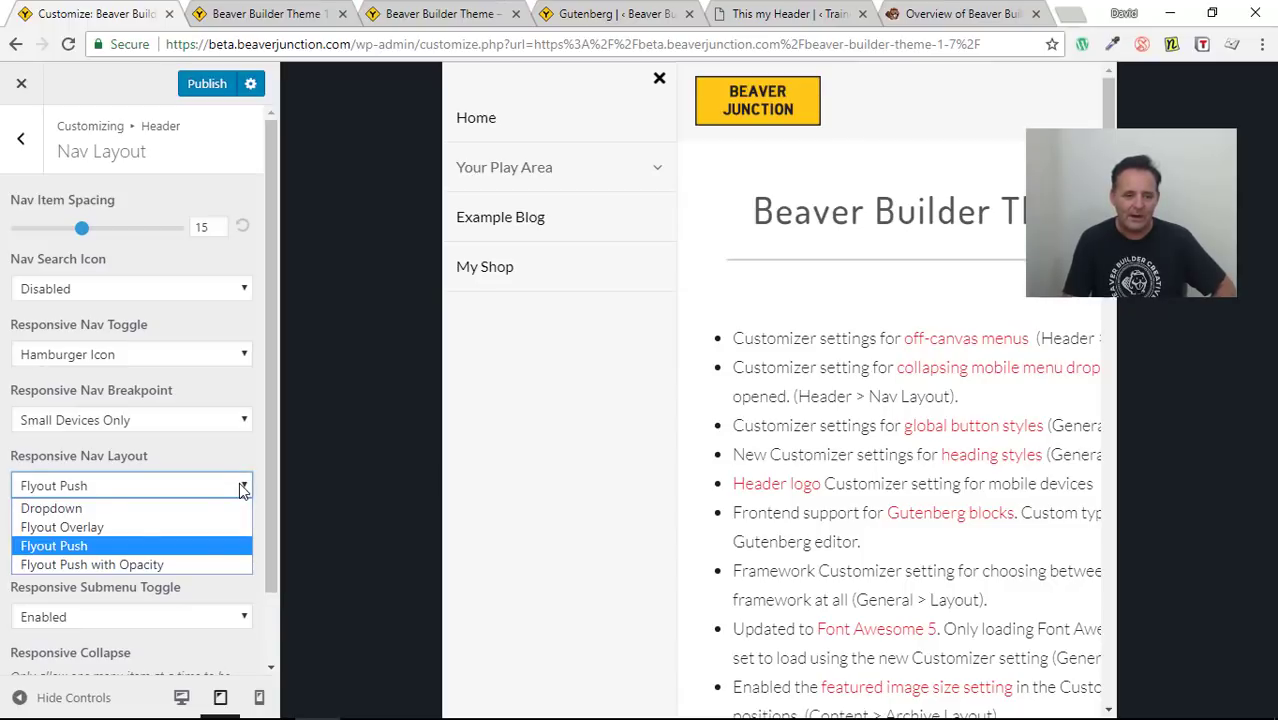
{"action": "left_click", "coordinate": [180, 564]}
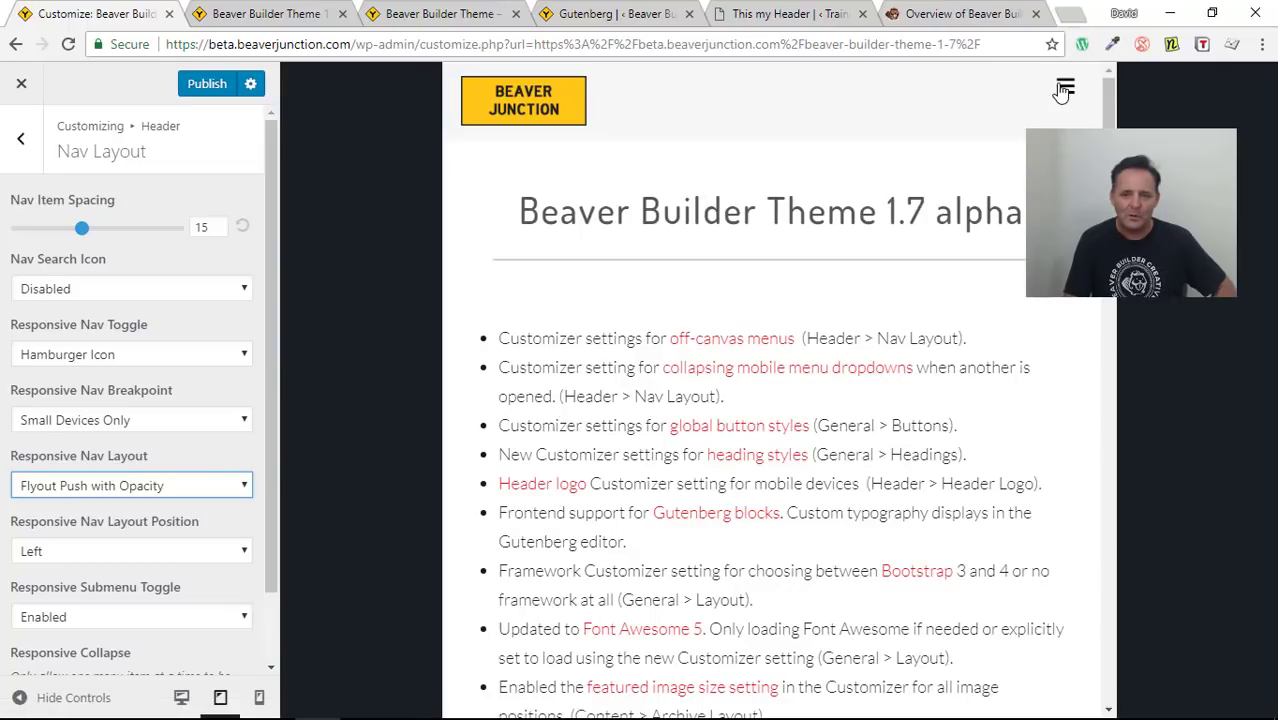
{"action": "left_click", "coordinate": [1063, 91]}
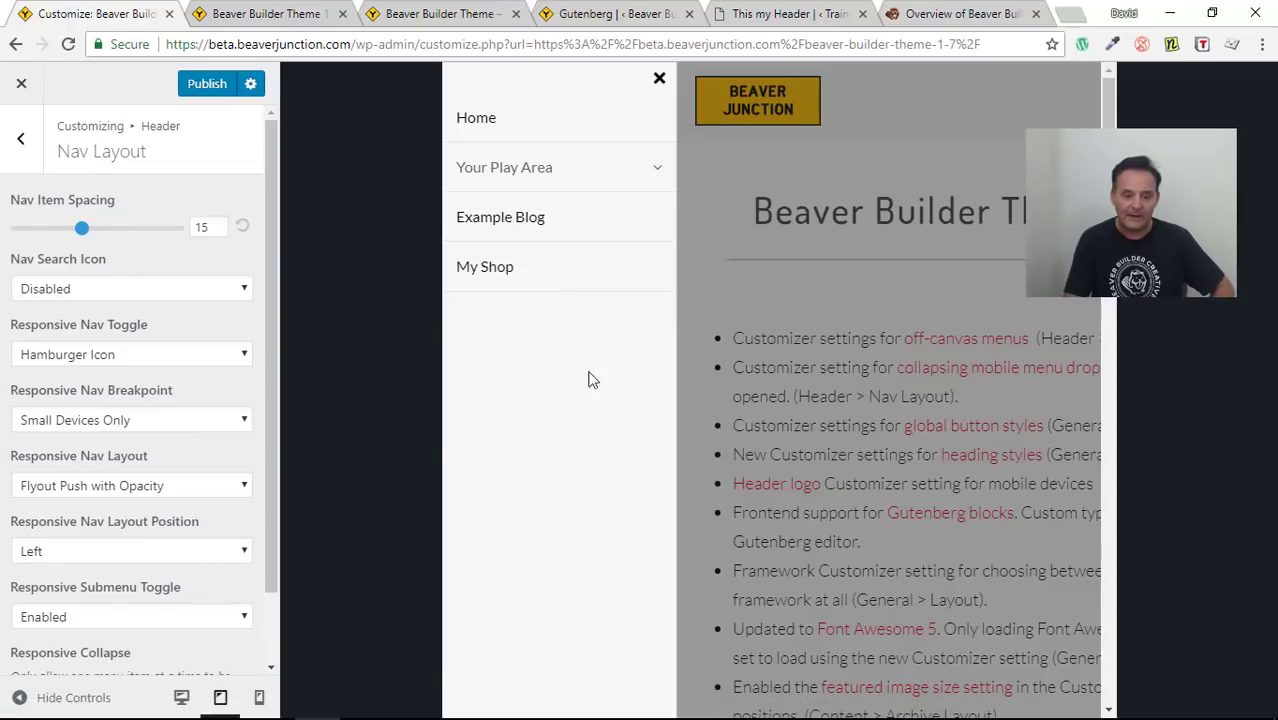
{"action": "left_click", "coordinate": [183, 700]}
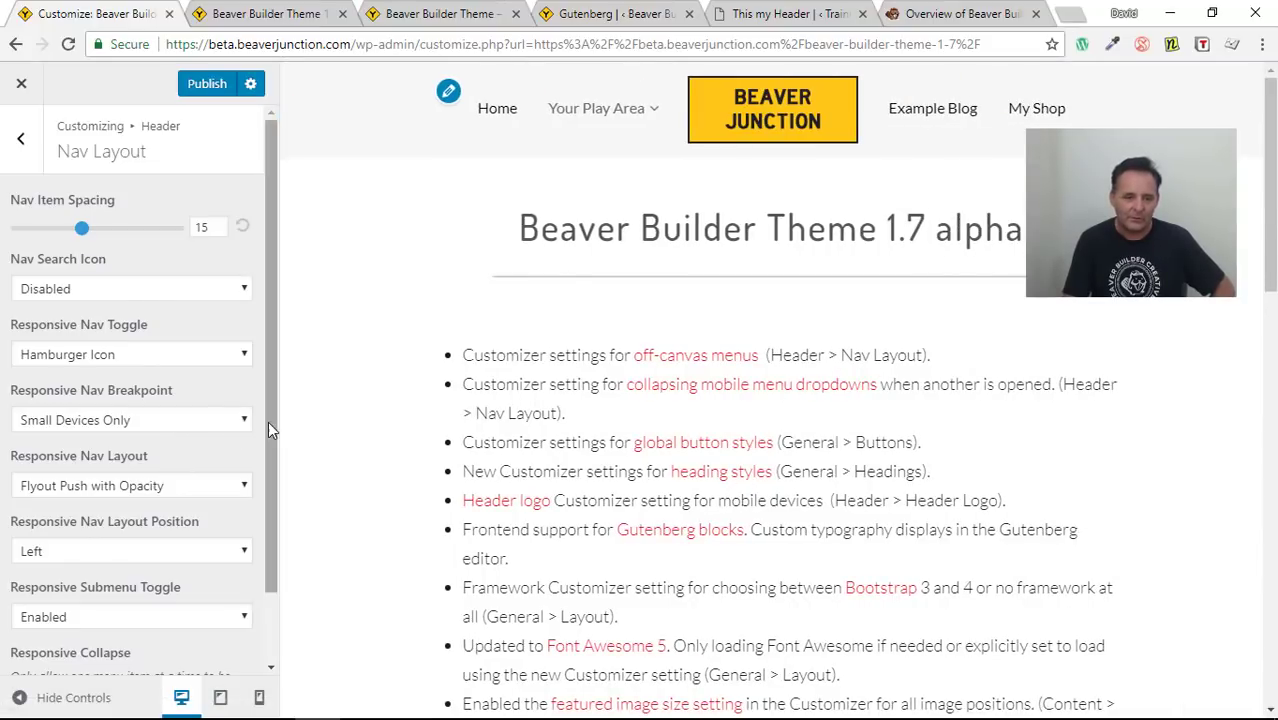
Step: Review the Responsive Collapse setting, then shrink the demo page's browser window and expand Your Play Area in the mobile menu
{"action": "left_click_drag", "start_coordinate": [268, 430], "coordinate": [265, 524]}
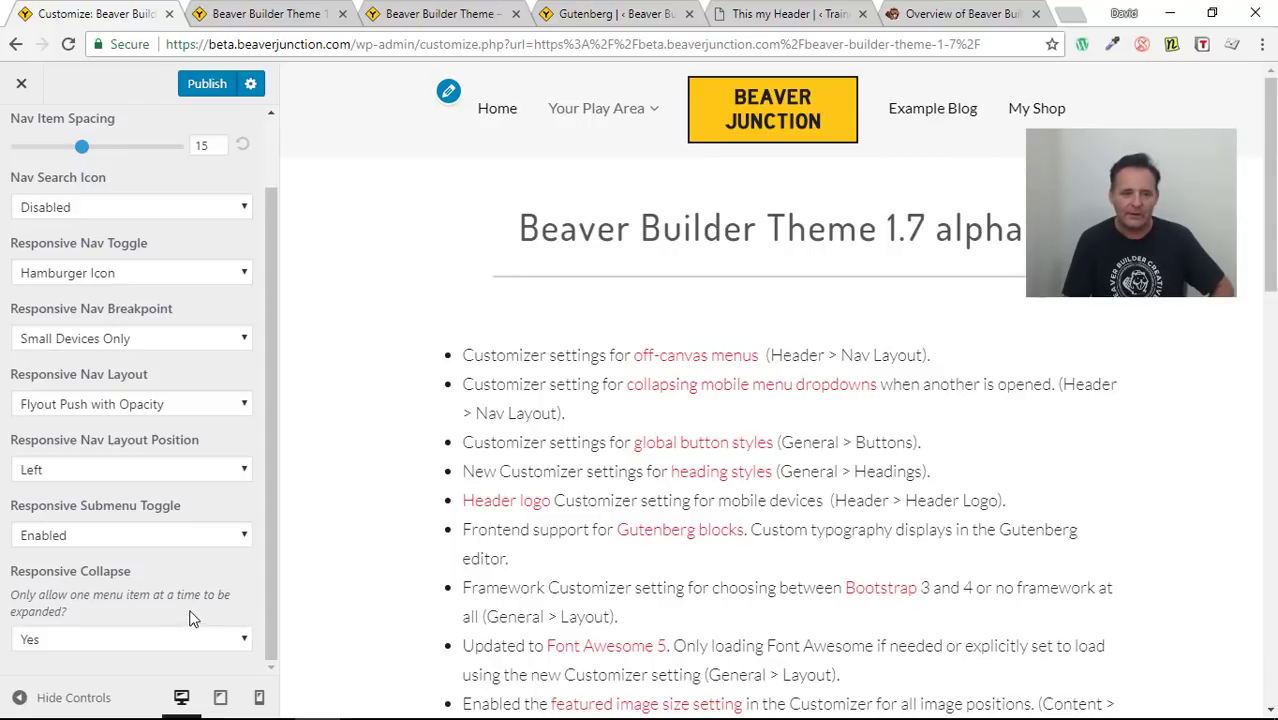
{"action": "left_click", "coordinate": [262, 14]}
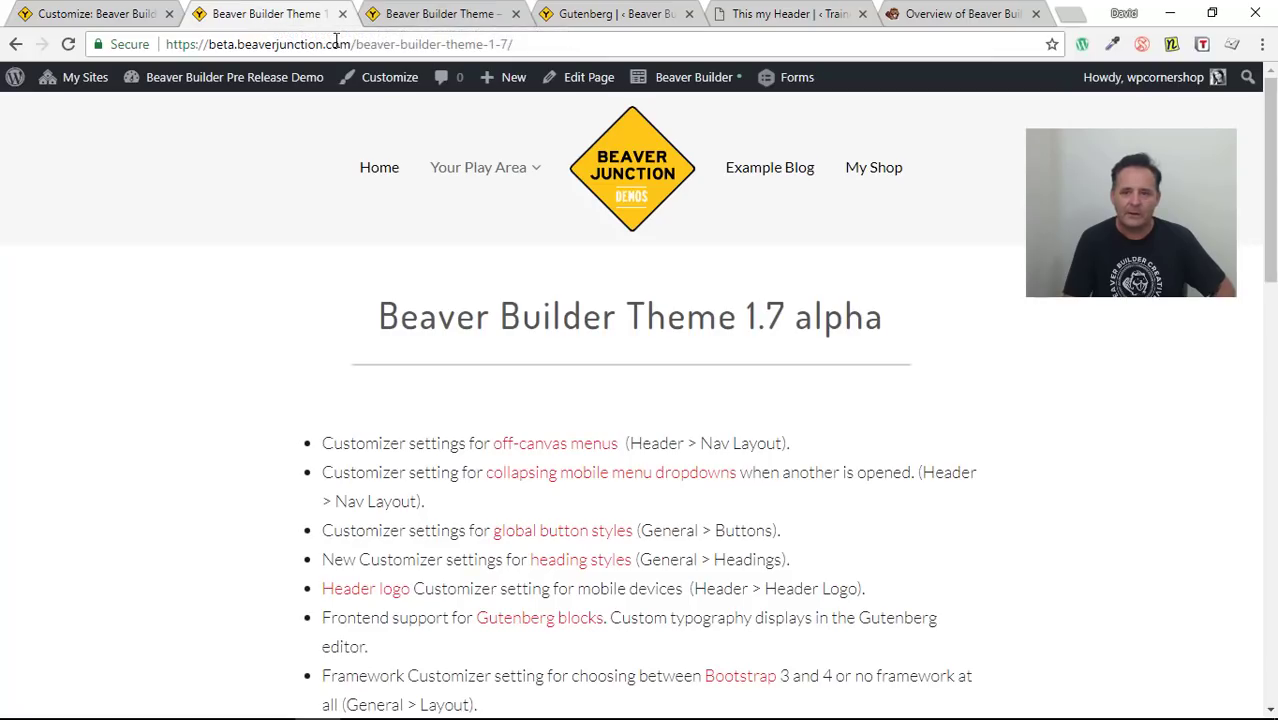
{"action": "left_click", "coordinate": [1210, 14]}
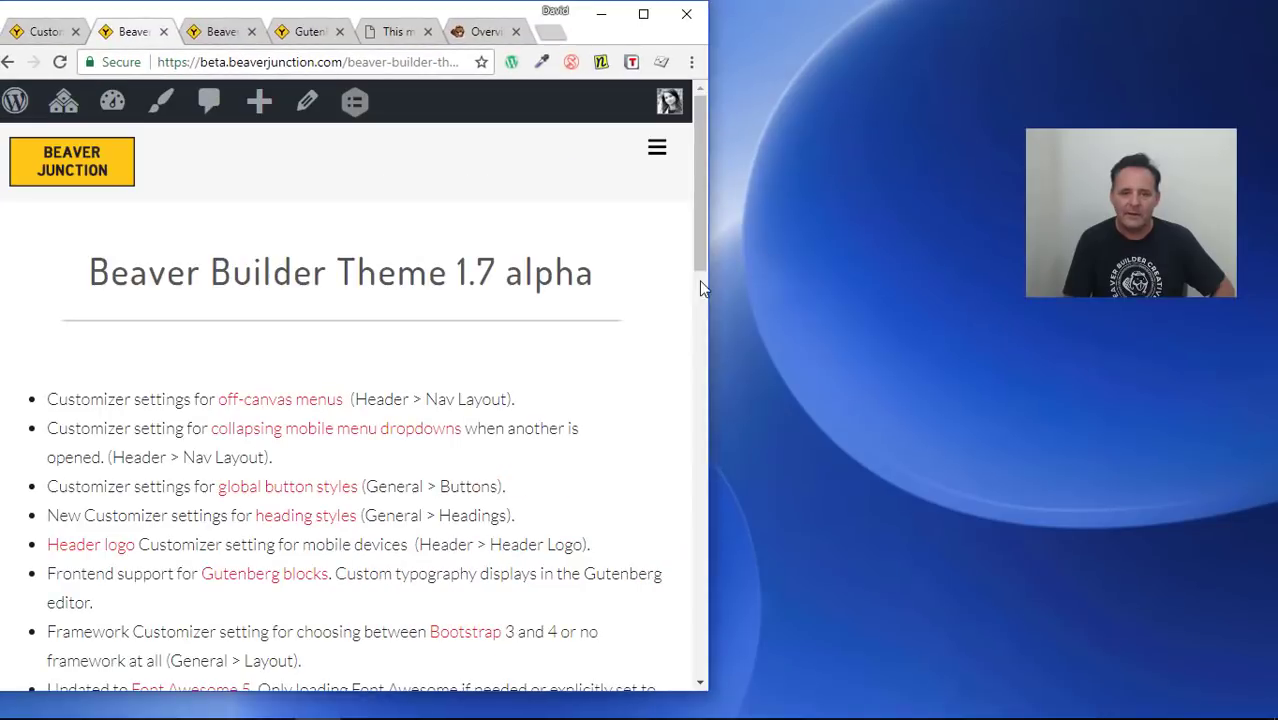
{"action": "left_click", "coordinate": [656, 154]}
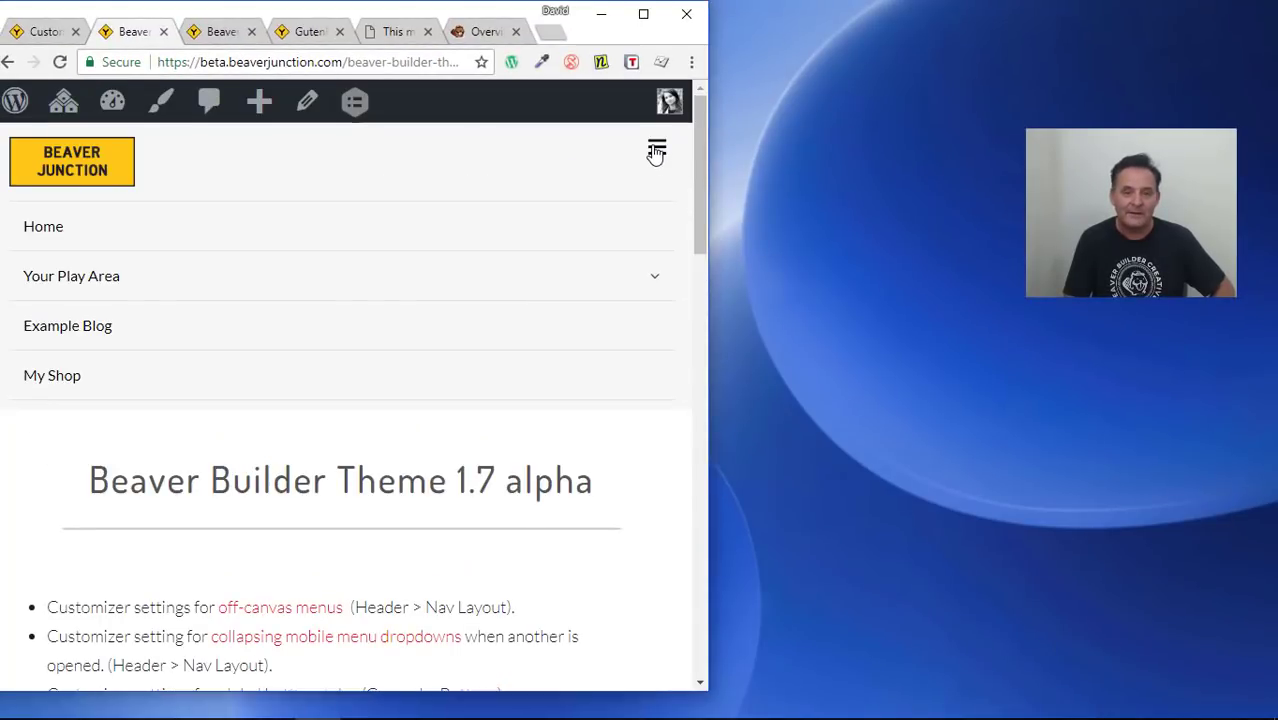
{"action": "left_click", "coordinate": [598, 282]}
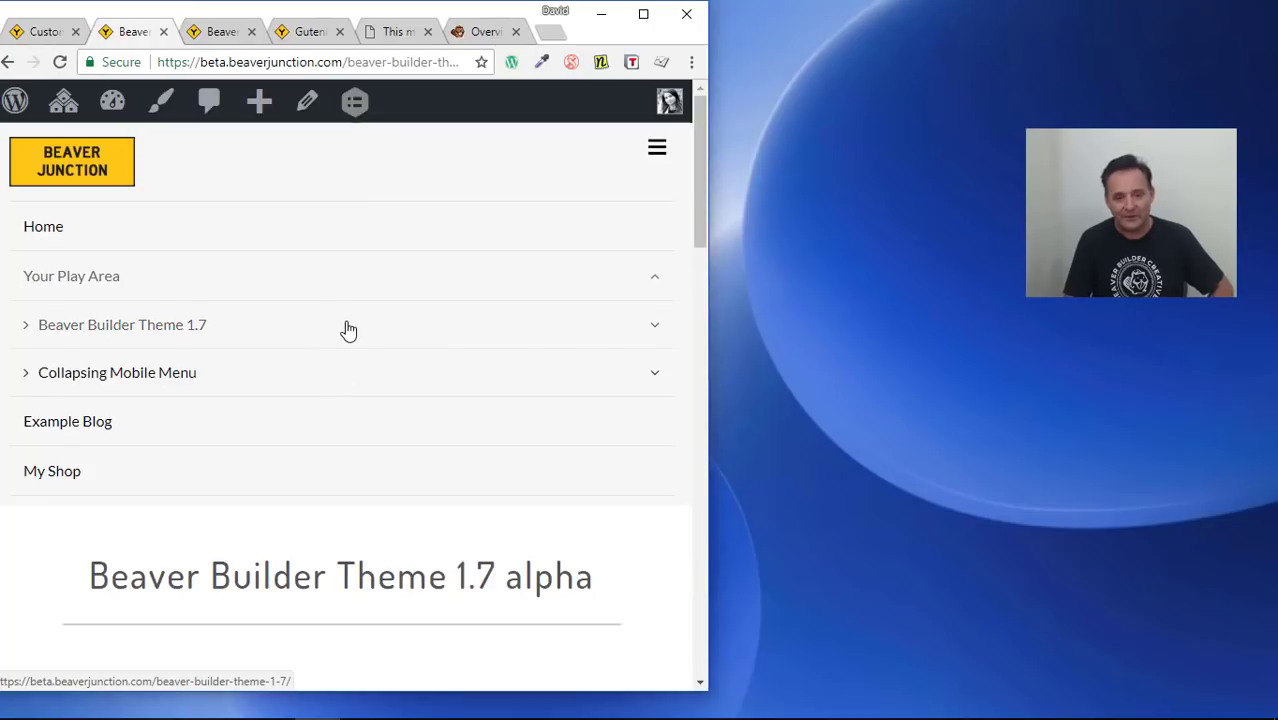
Step: Expand the Beaver Builder Theme 1.7 submenu, expand Collapsing Mobile Menu in its place, and restore the browser window to full size
{"action": "left_click", "coordinate": [632, 340]}
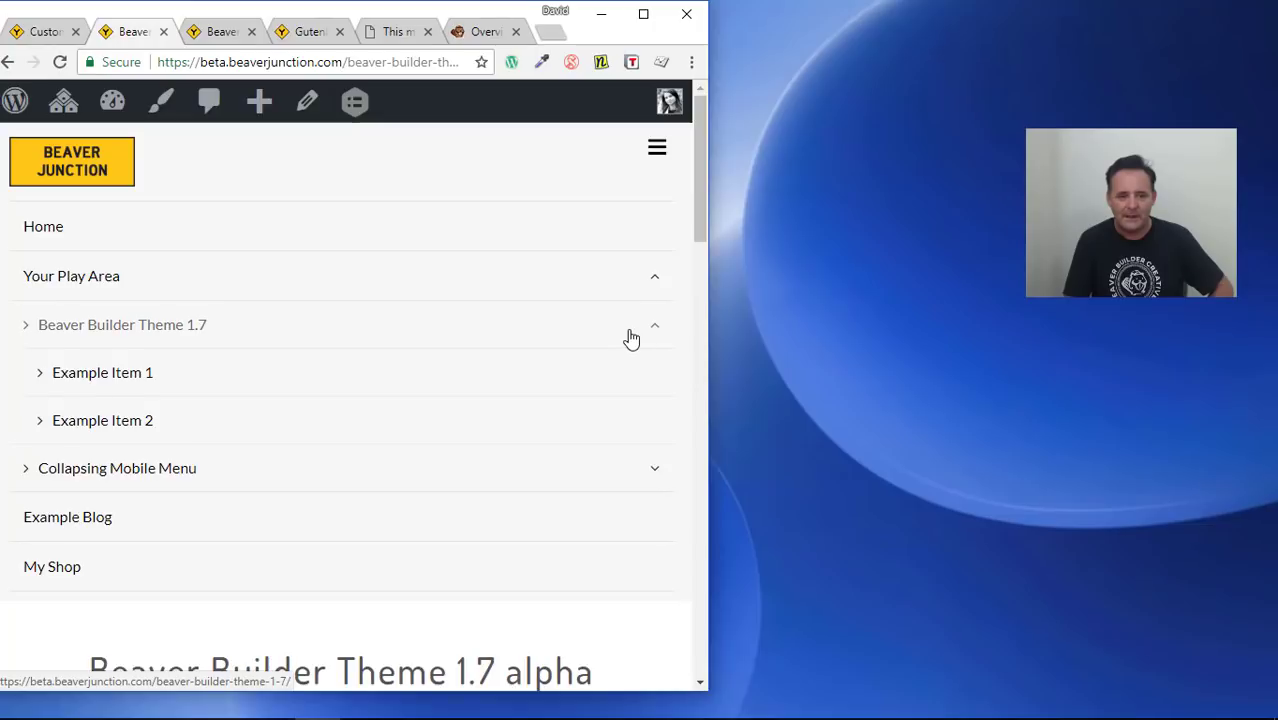
{"action": "left_click", "coordinate": [620, 487]}
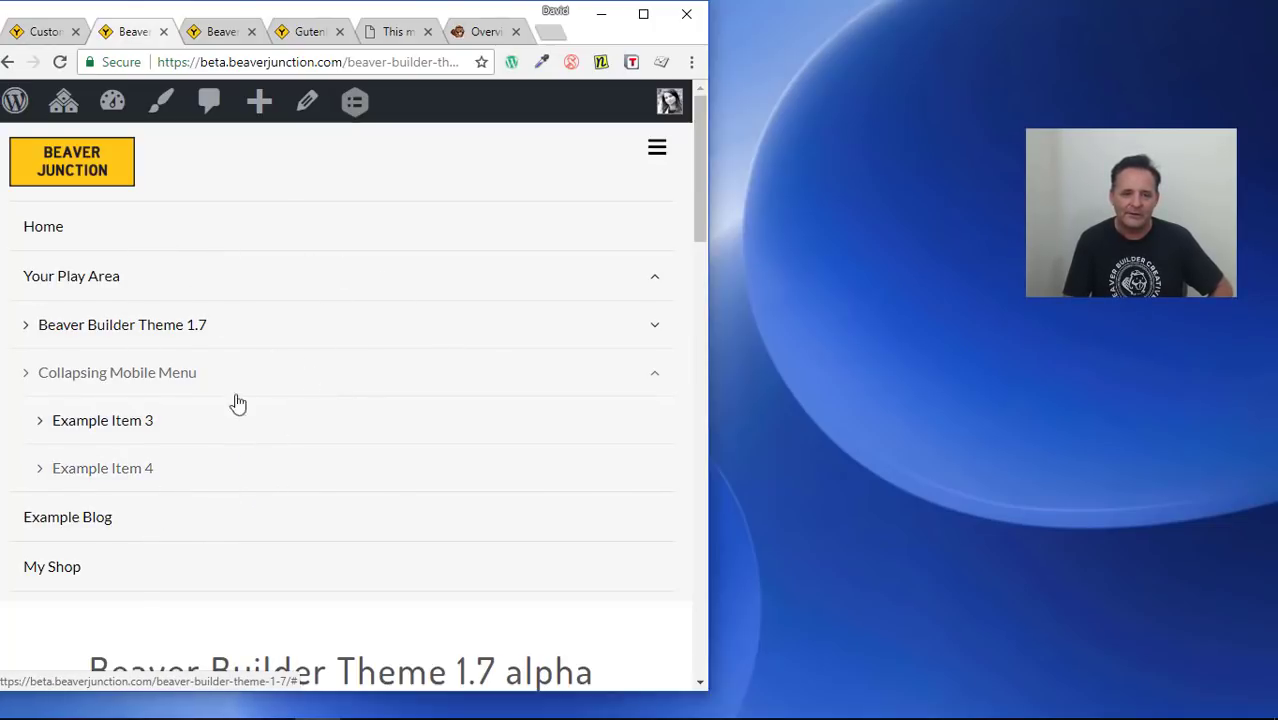
{"action": "left_click", "coordinate": [643, 14]}
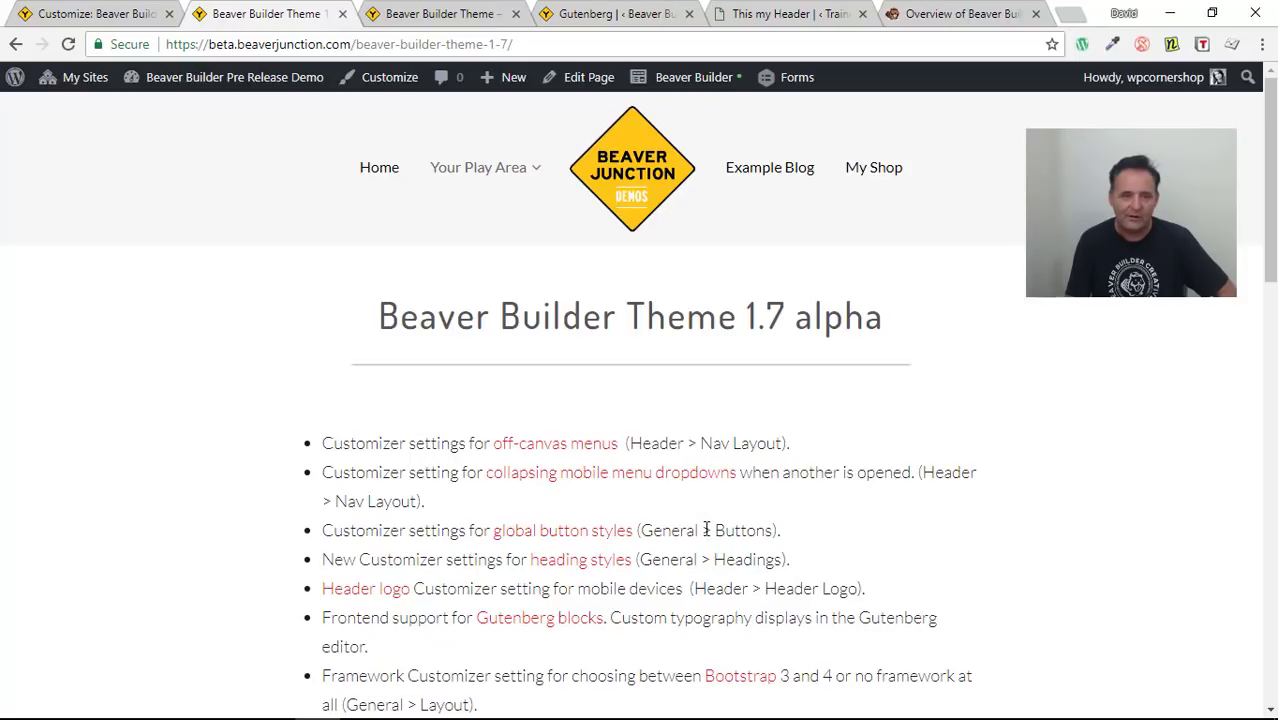
Step: In the Customizer, leave Nav Layout for the General Buttons settings and bring the Global button styles section into the preview
{"action": "left_click", "coordinate": [95, 13]}
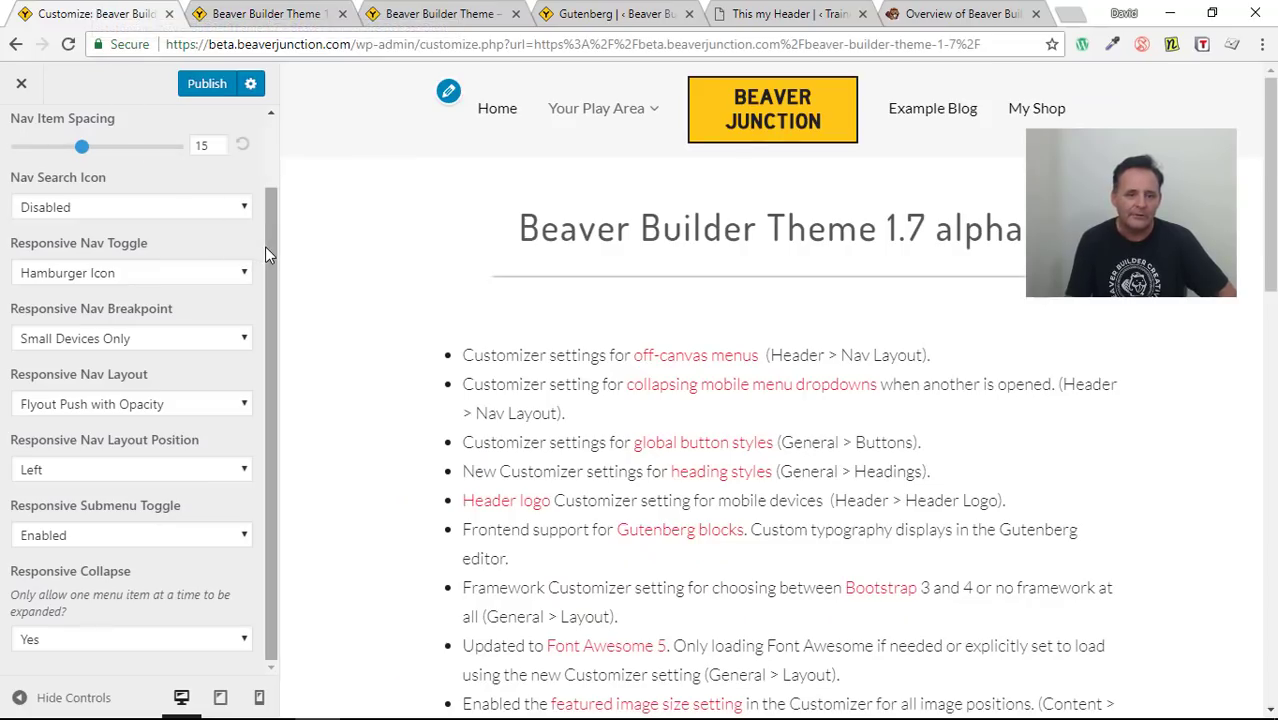
{"action": "left_click_drag", "start_coordinate": [265, 246], "coordinate": [259, 137]}
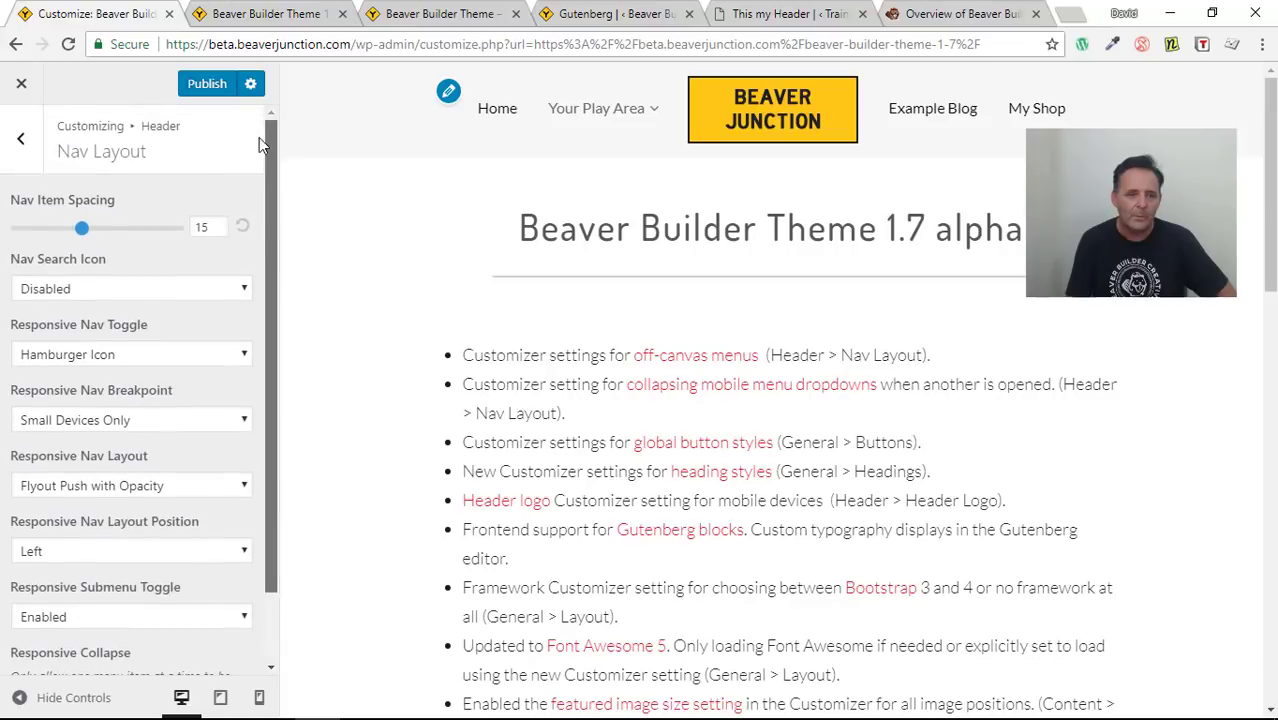
{"action": "left_click", "coordinate": [16, 148]}
{"action": "left_click", "coordinate": [17, 152]}
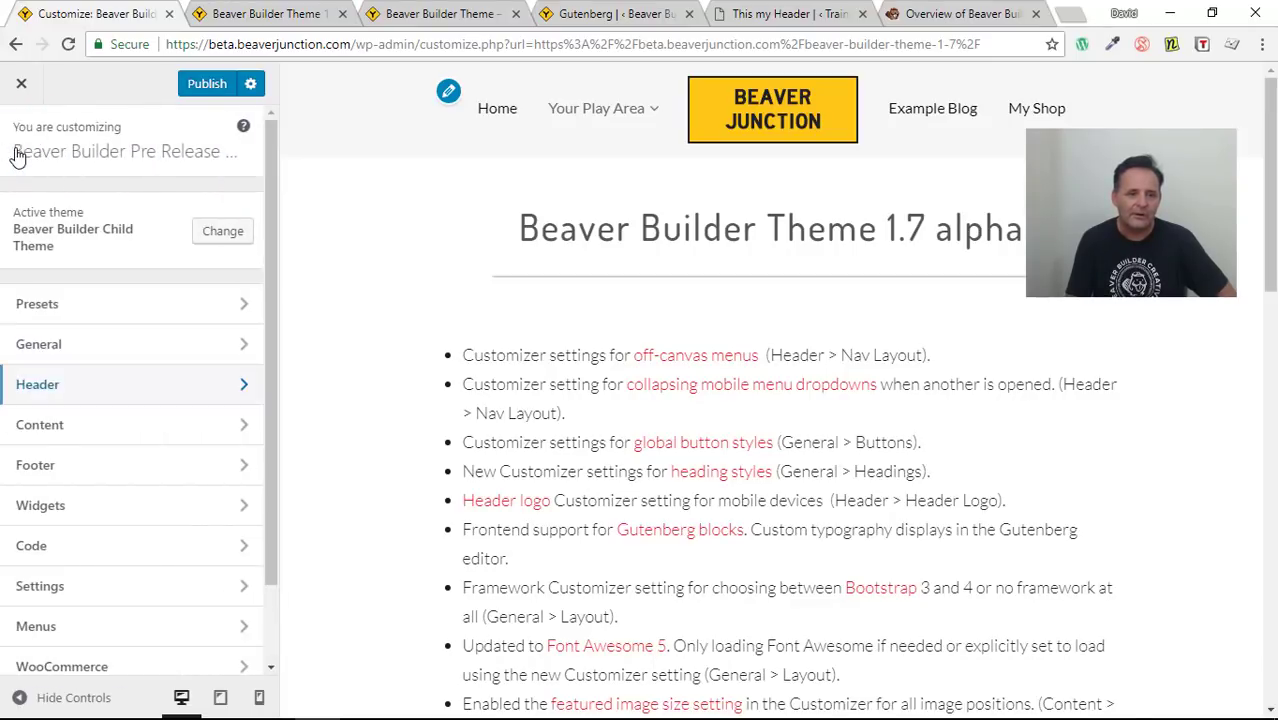
{"action": "left_click", "coordinate": [86, 344]}
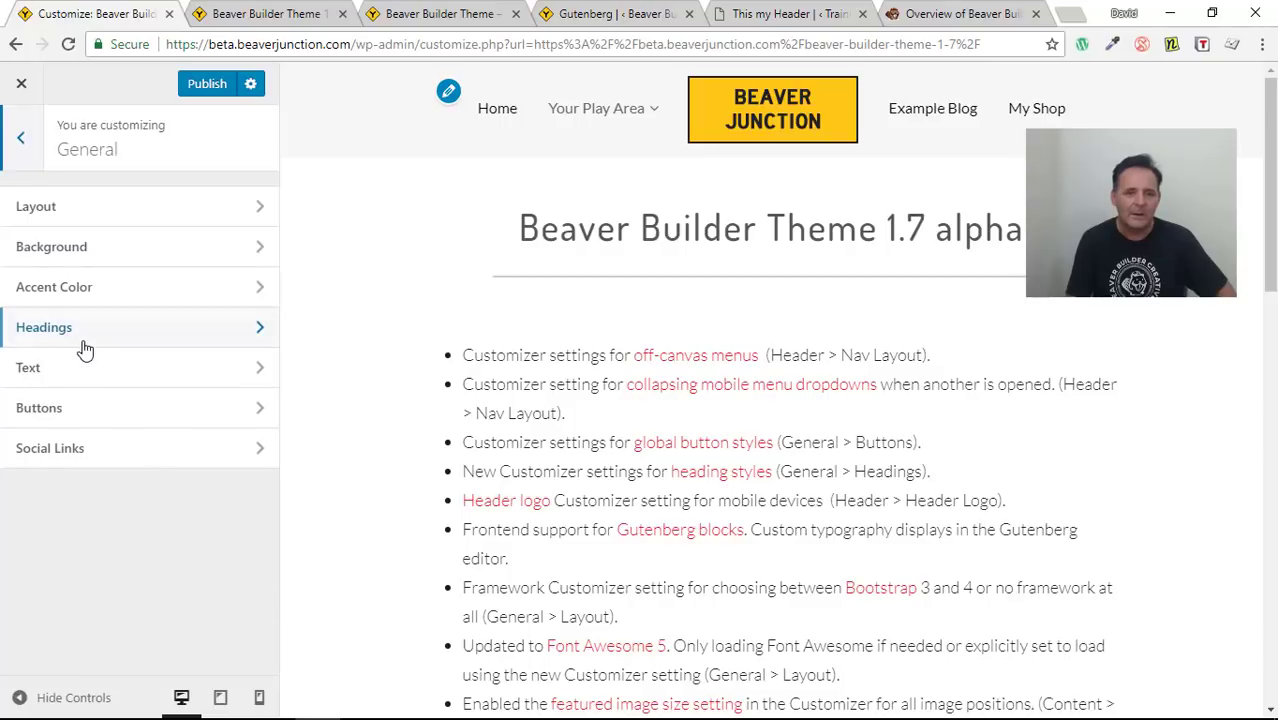
{"action": "left_click", "coordinate": [231, 395]}
{"action": "scroll", "coordinate": [1070, 320], "scroll_direction": "down", "scroll_amount": 3}
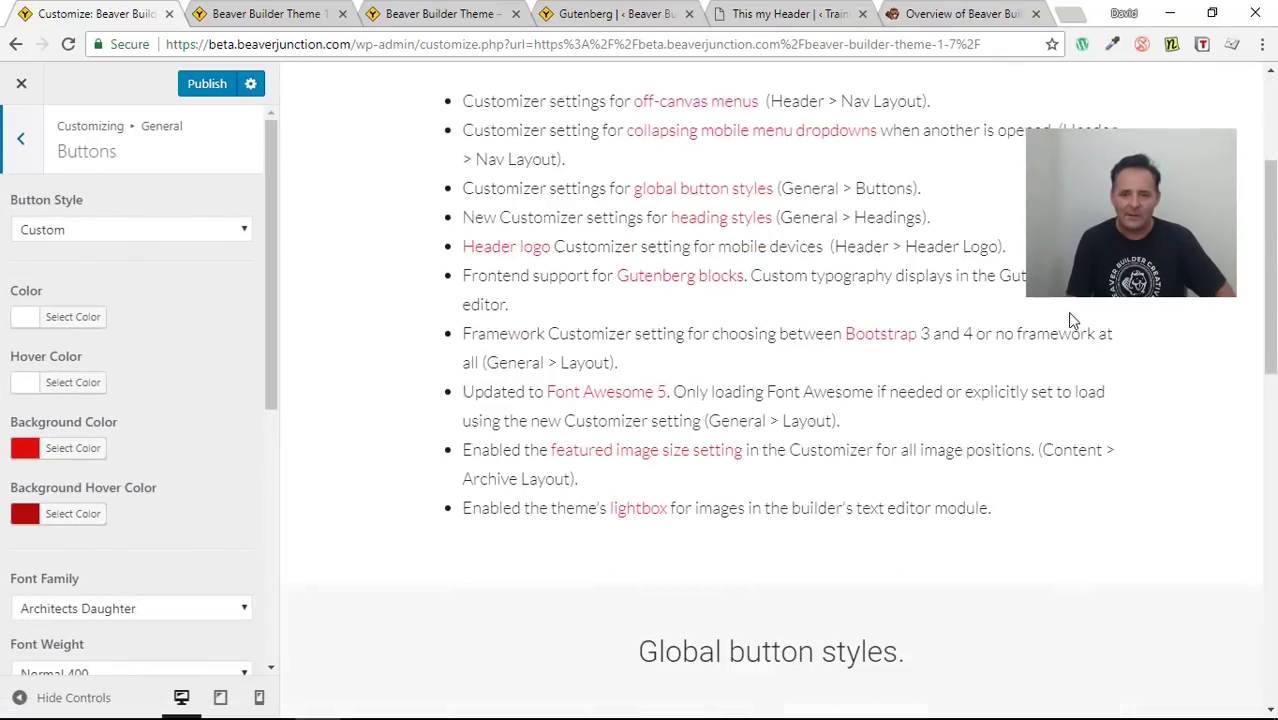
{"action": "scroll", "coordinate": [1068, 312], "scroll_direction": "down", "scroll_amount": 3}
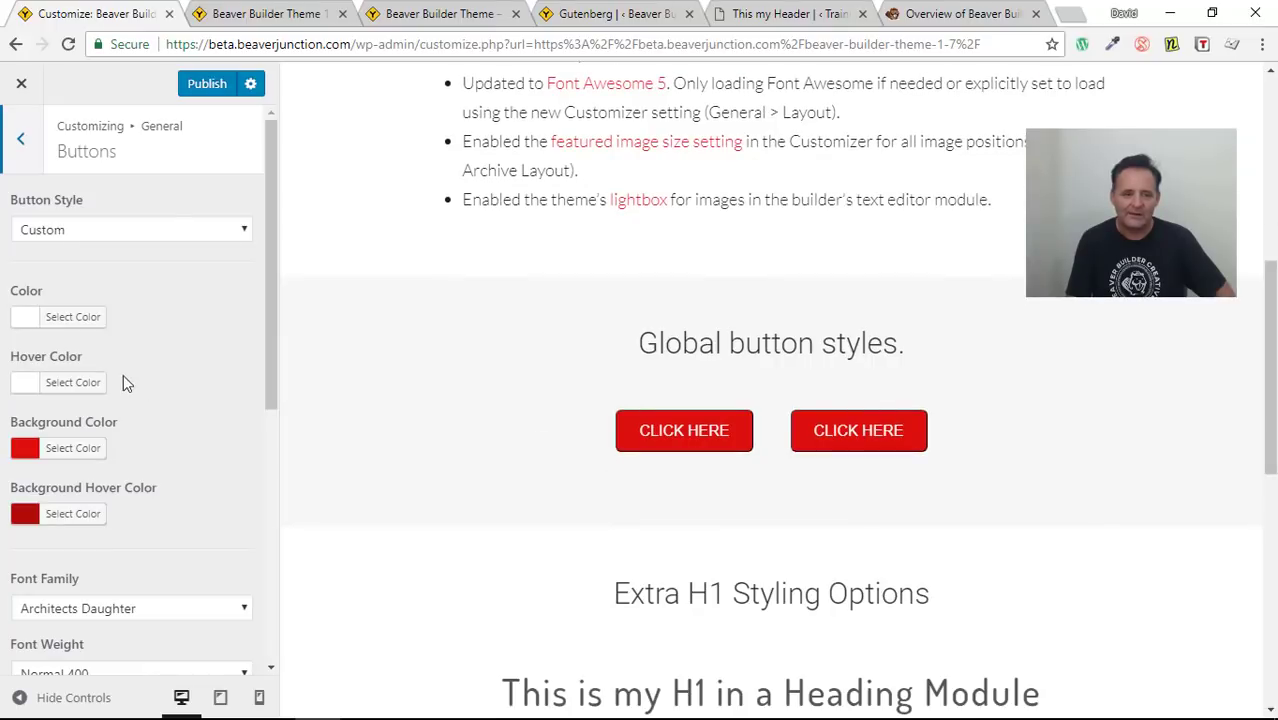
Step: Review the Button Style, color, font, Text Transform and Border Style options, keeping Custom, Uppercase and Outset
{"action": "left_click", "coordinate": [195, 238]}
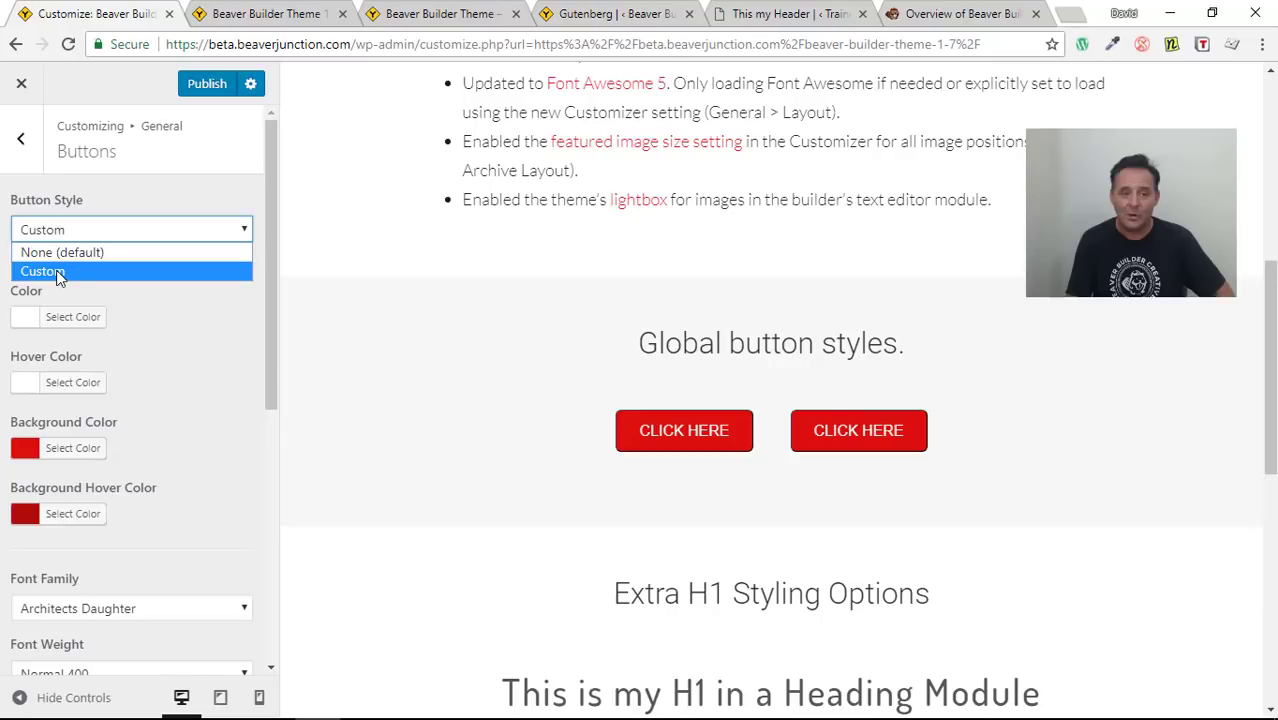
{"action": "left_click", "coordinate": [193, 327]}
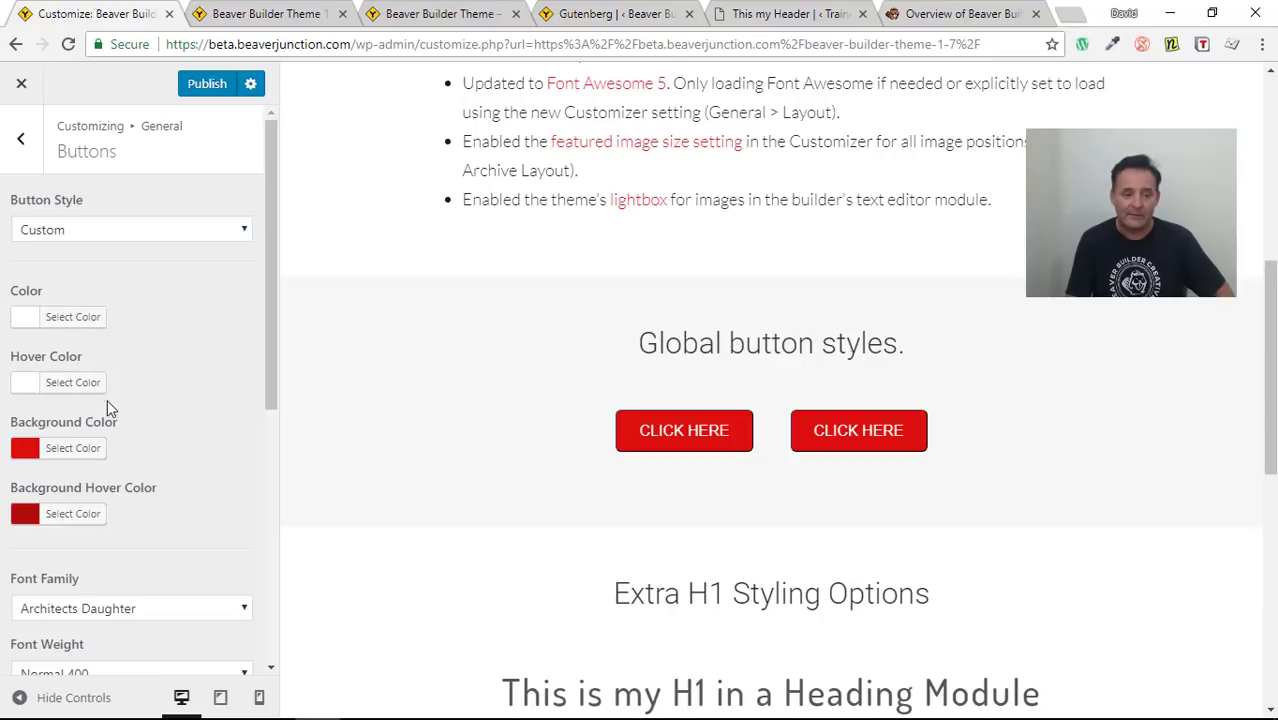
{"action": "left_click_drag", "start_coordinate": [268, 357], "coordinate": [277, 488]}
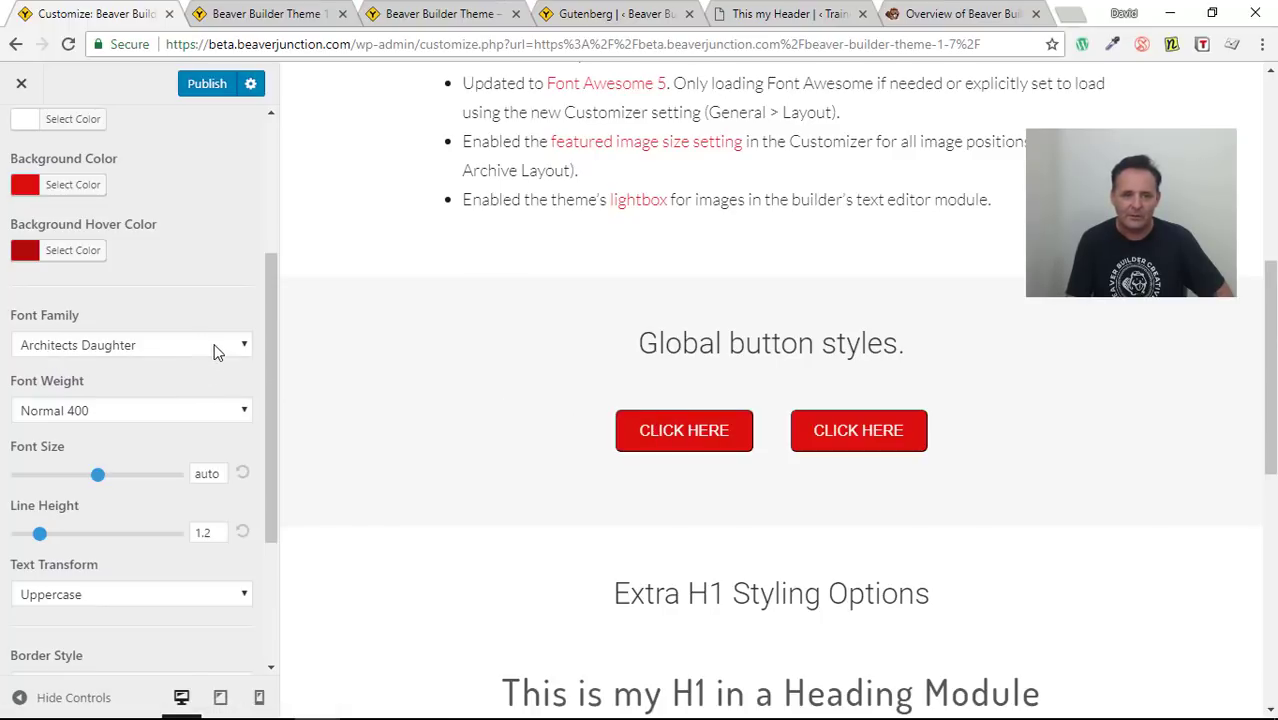
{"action": "left_click_drag", "start_coordinate": [270, 341], "coordinate": [280, 442]}
{"action": "left_click", "coordinate": [241, 420]}
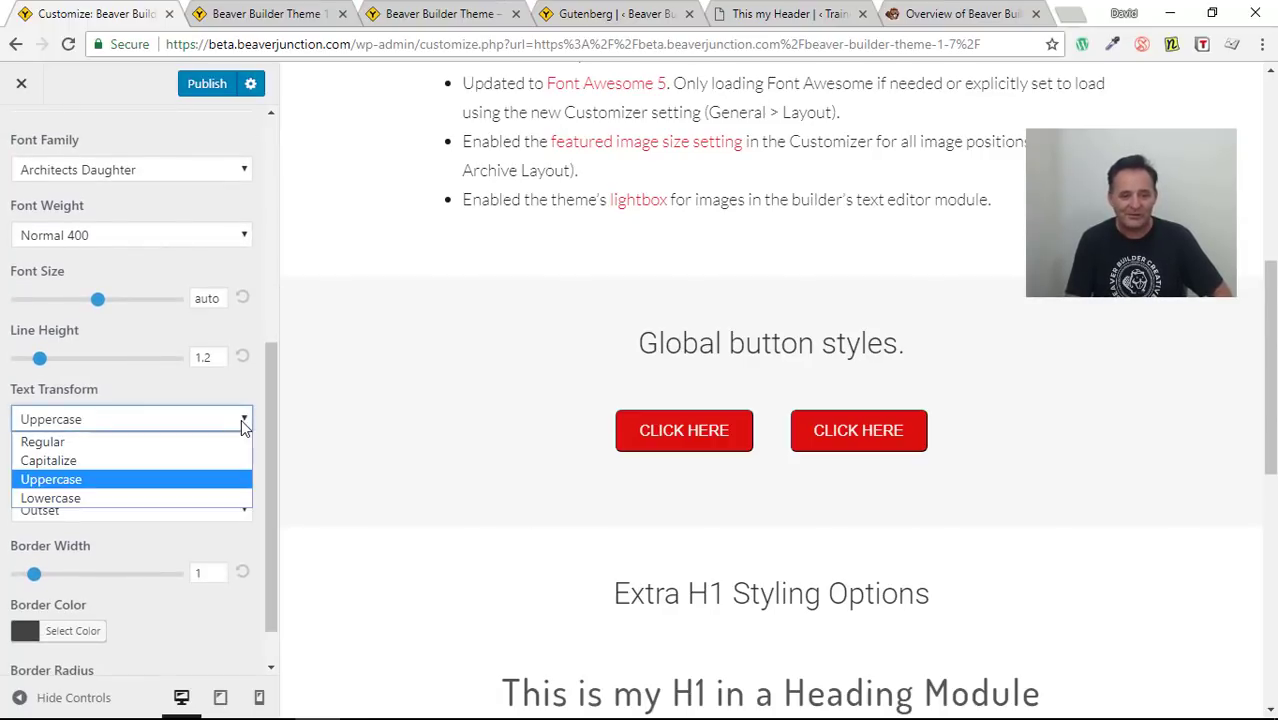
{"action": "left_click", "coordinate": [237, 395]}
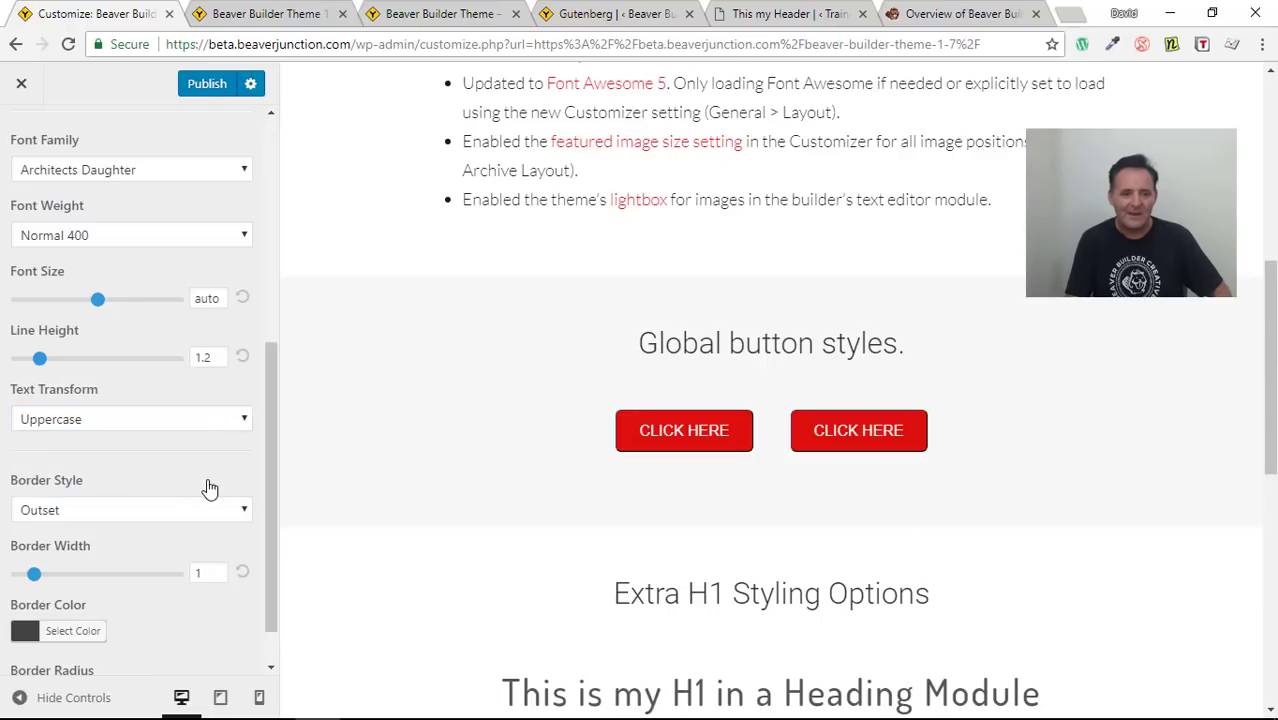
{"action": "left_click", "coordinate": [210, 515]}
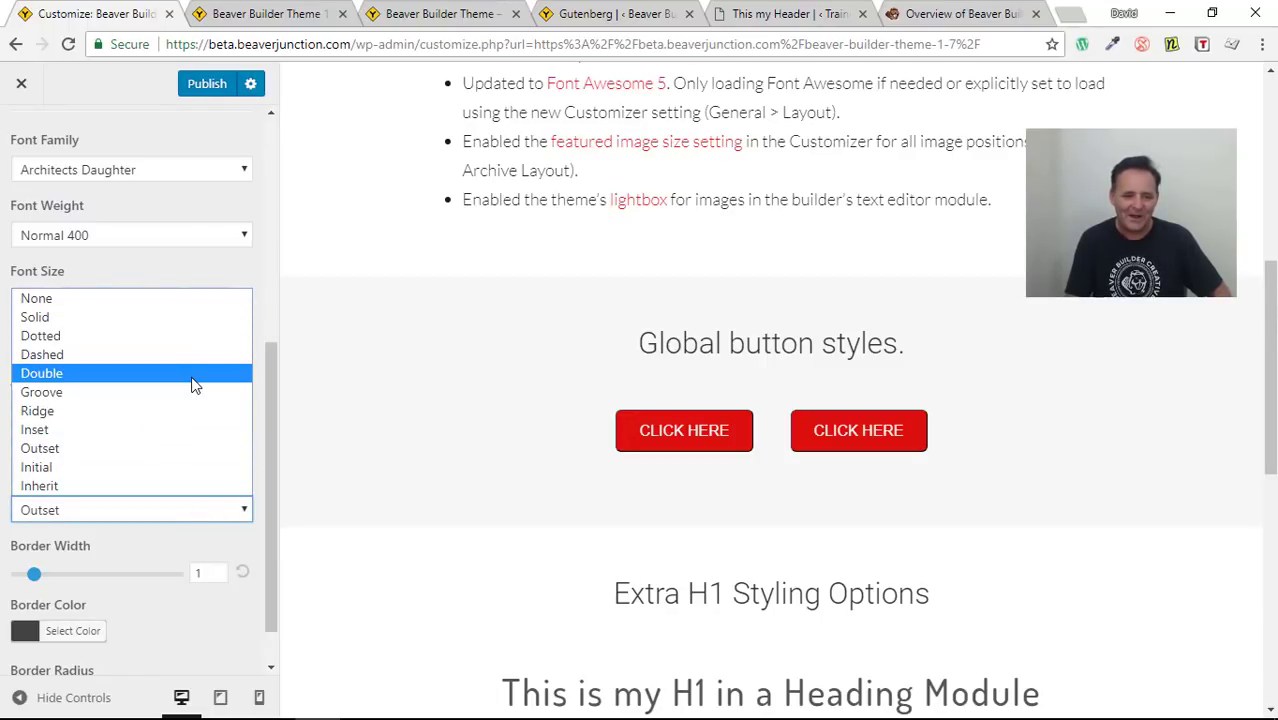
{"action": "left_click", "coordinate": [128, 450]}
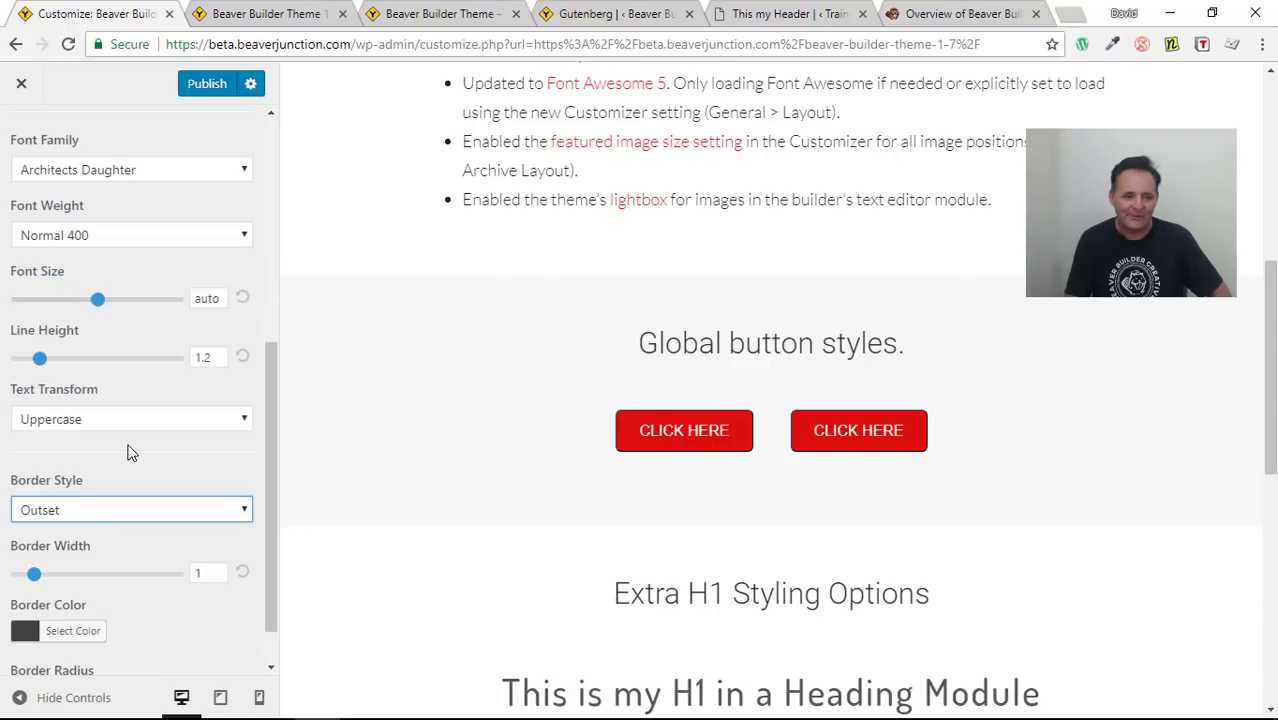
Step: Try a button Border Width of 5, set it back to 1, and set the Border Radius to 5
{"action": "scroll", "coordinate": [152, 468], "scroll_direction": "down", "scroll_amount": 1}
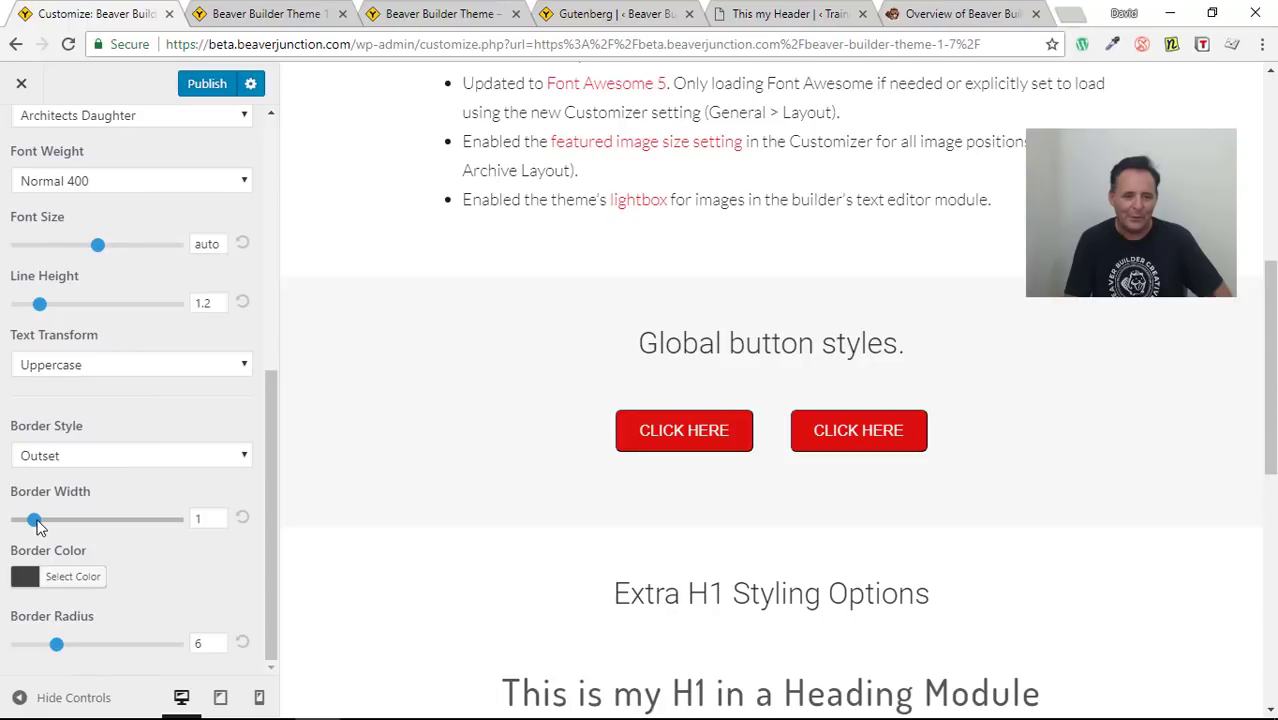
{"action": "left_click_drag", "start_coordinate": [37, 527], "coordinate": [100, 538]}
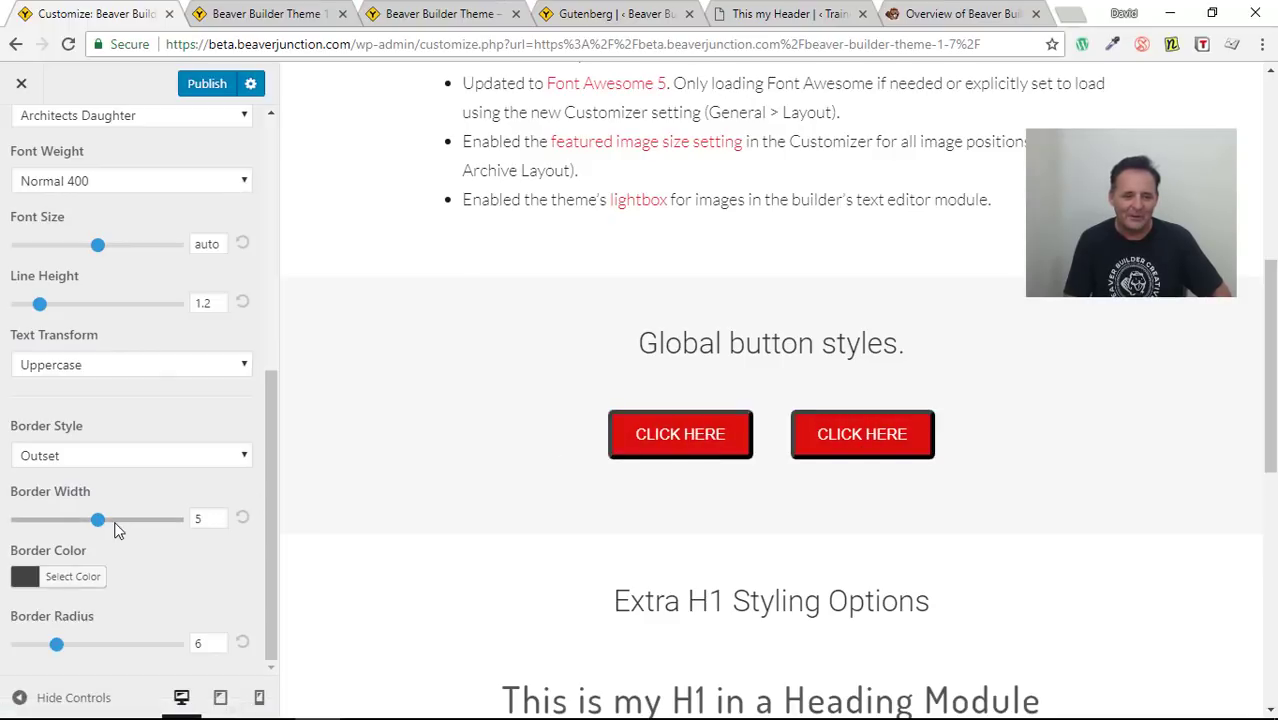
{"action": "left_click_drag", "start_coordinate": [98, 521], "coordinate": [33, 528]}
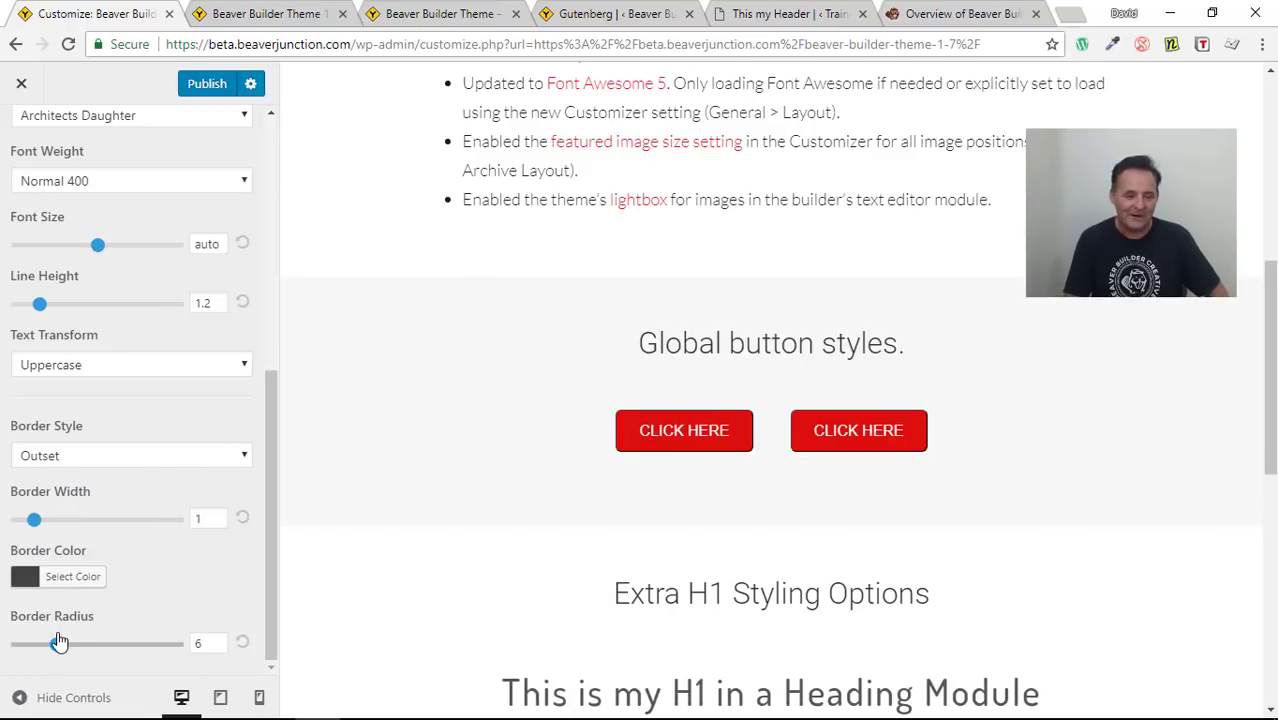
{"action": "mouse_move", "coordinate": [57, 645]}
{"action": "left_mouse_down"}
{"action": "mouse_move", "coordinate": [28, 646]}
{"action": "mouse_move", "coordinate": [82, 648]}
{"action": "mouse_move", "coordinate": [52, 648]}
{"action": "left_mouse_up"}
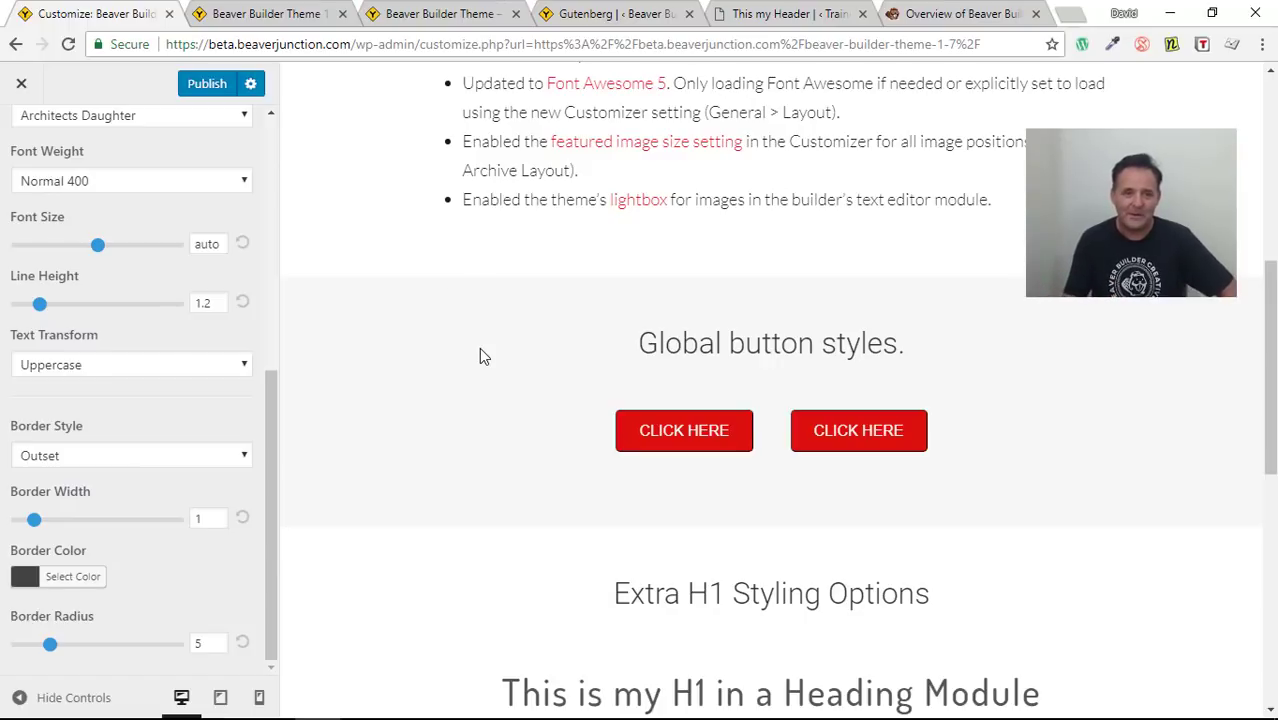
Step: Check the Submit Comment button on the Beaver Builder Theme blog post and return to the demo page's feature list
{"action": "left_click", "coordinate": [446, 14]}
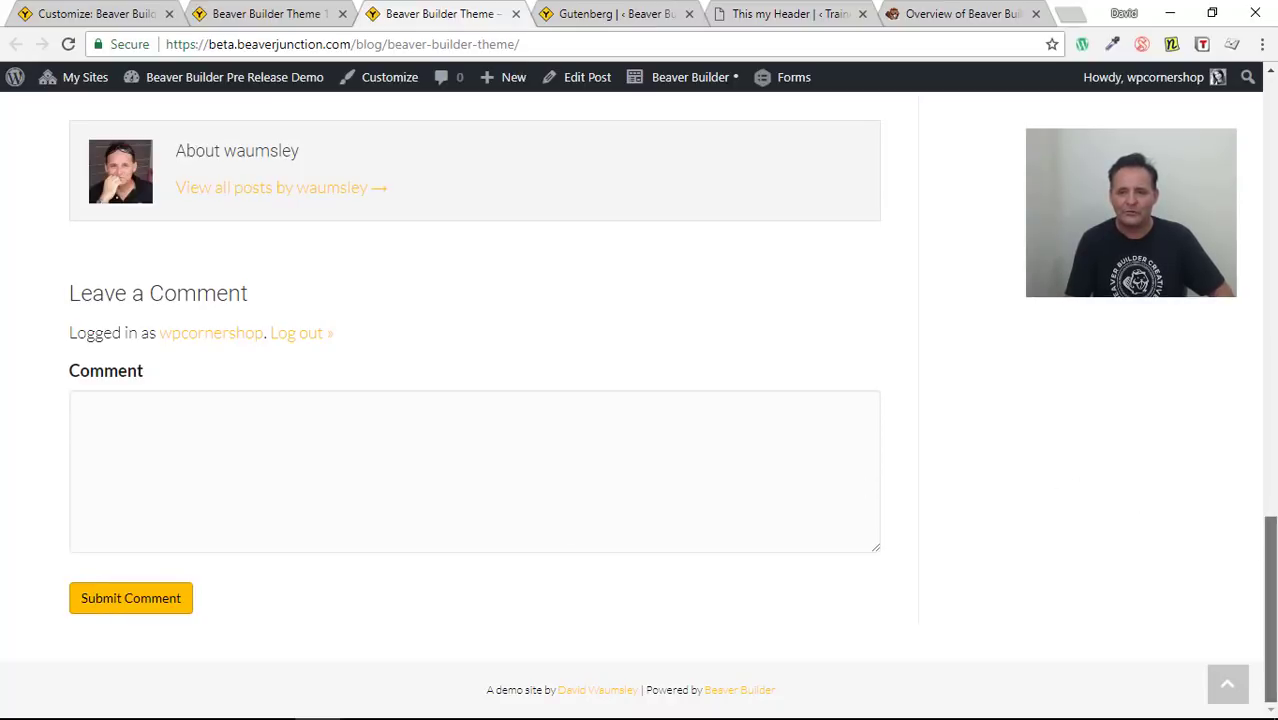
{"action": "left_click_drag", "start_coordinate": [1270, 600], "coordinate": [1270, 122]}
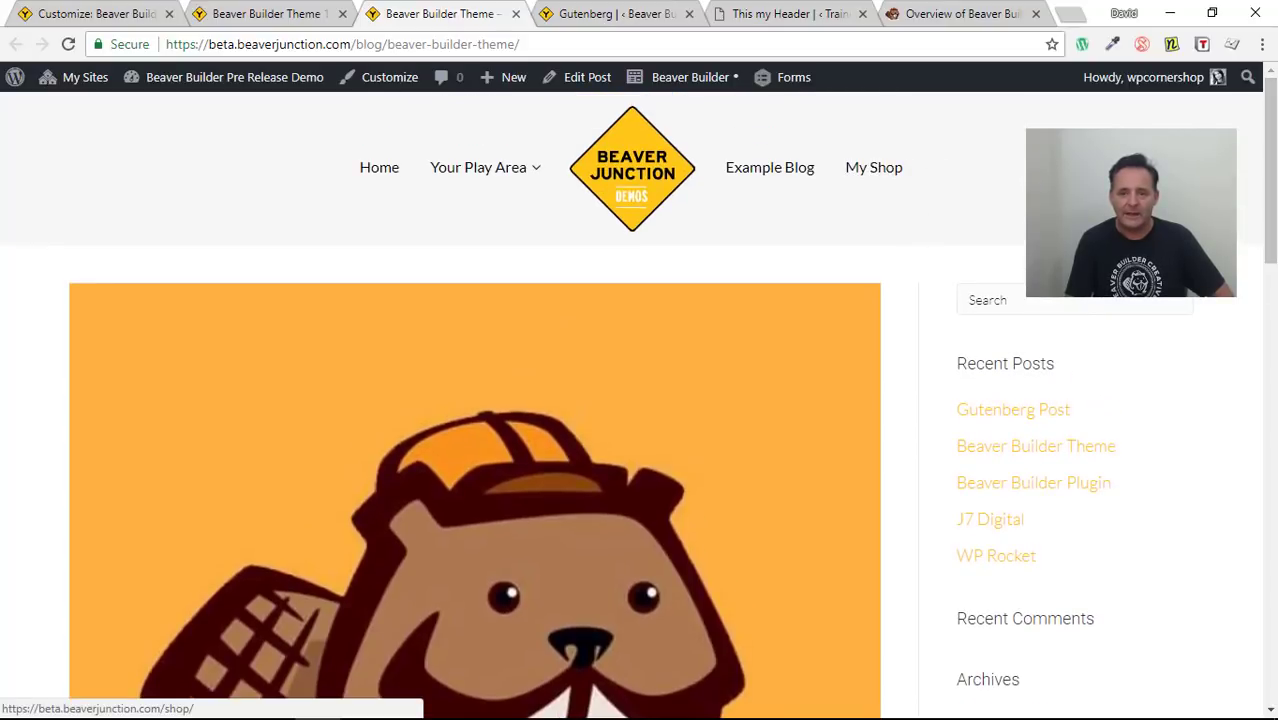
{"action": "left_click_drag", "start_coordinate": [1271, 168], "coordinate": [1271, 609]}
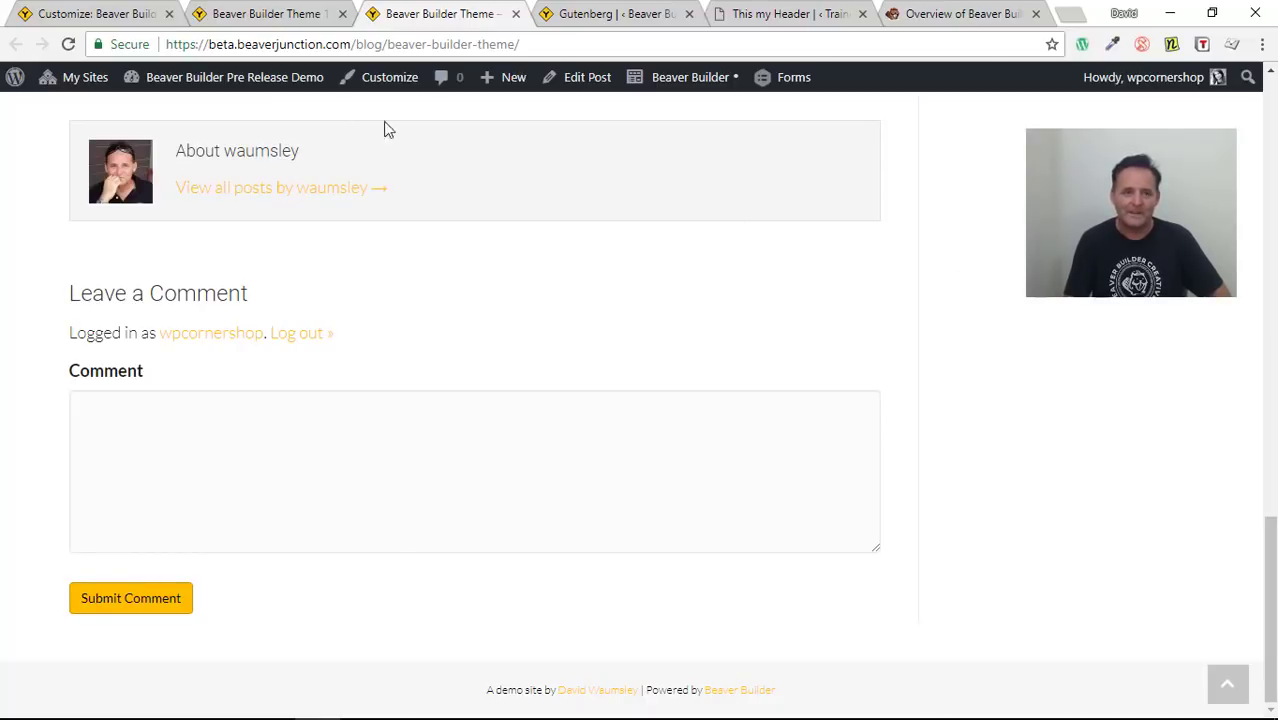
{"action": "left_click", "coordinate": [262, 12]}
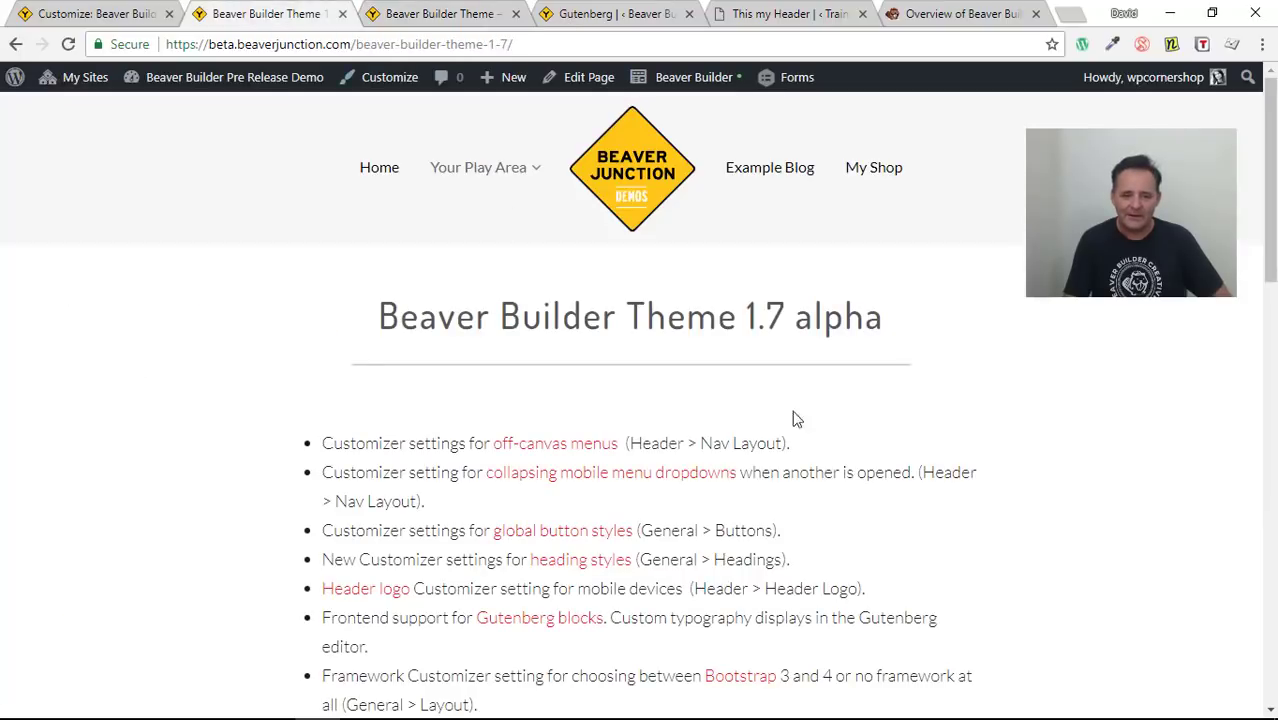
{"action": "scroll", "coordinate": [986, 474], "scroll_direction": "down", "scroll_amount": 1}
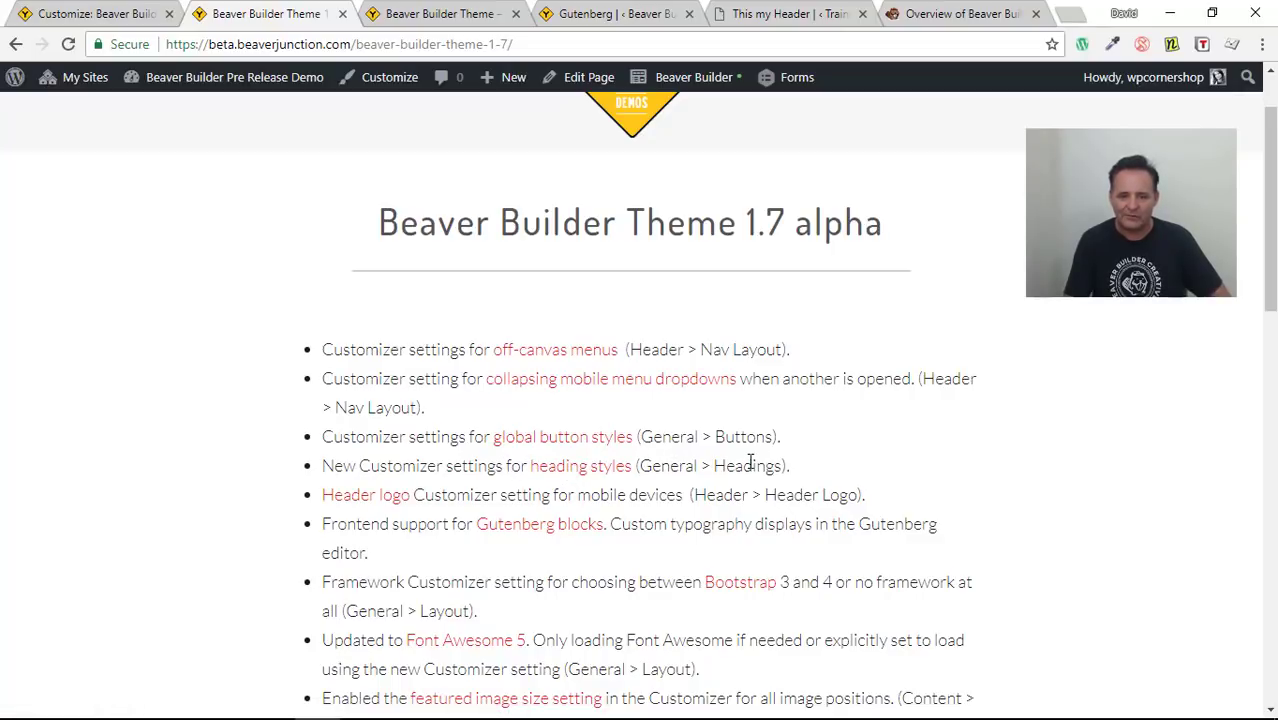
Step: Return to the Customizer and switch from the Buttons settings to the General Headings settings
{"action": "left_click", "coordinate": [84, 15]}
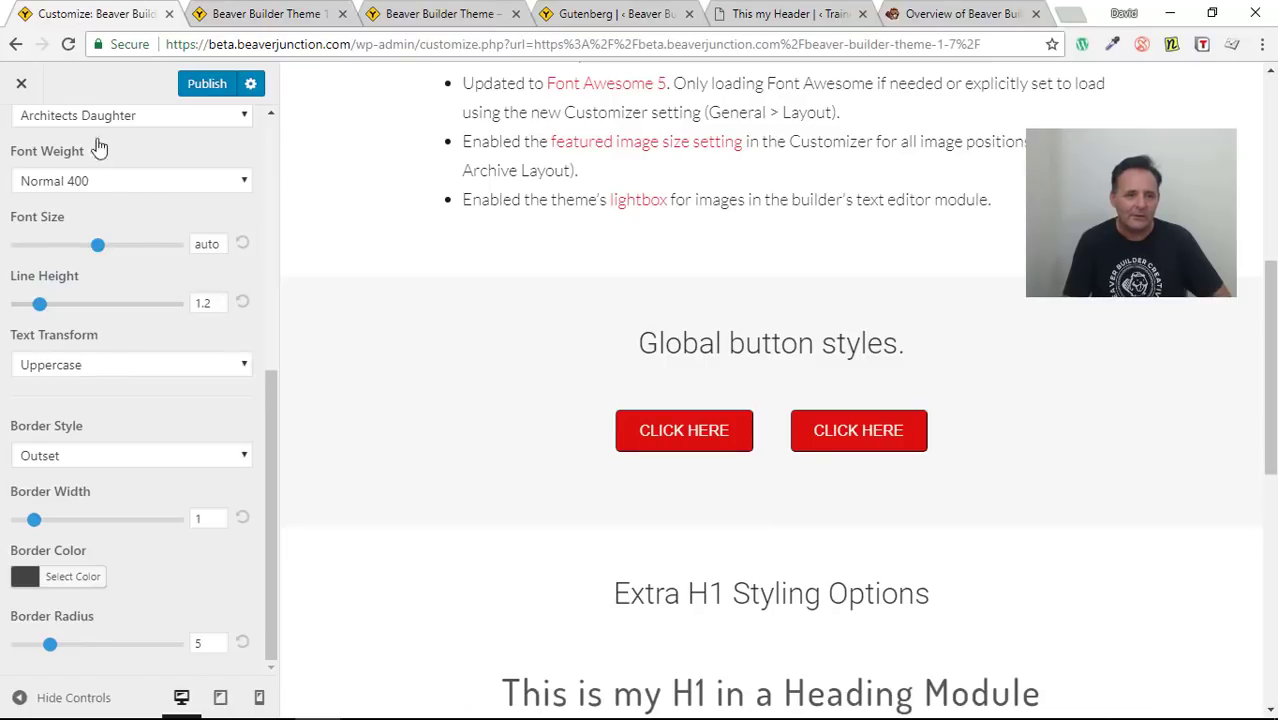
{"action": "left_click_drag", "start_coordinate": [273, 410], "coordinate": [240, 156]}
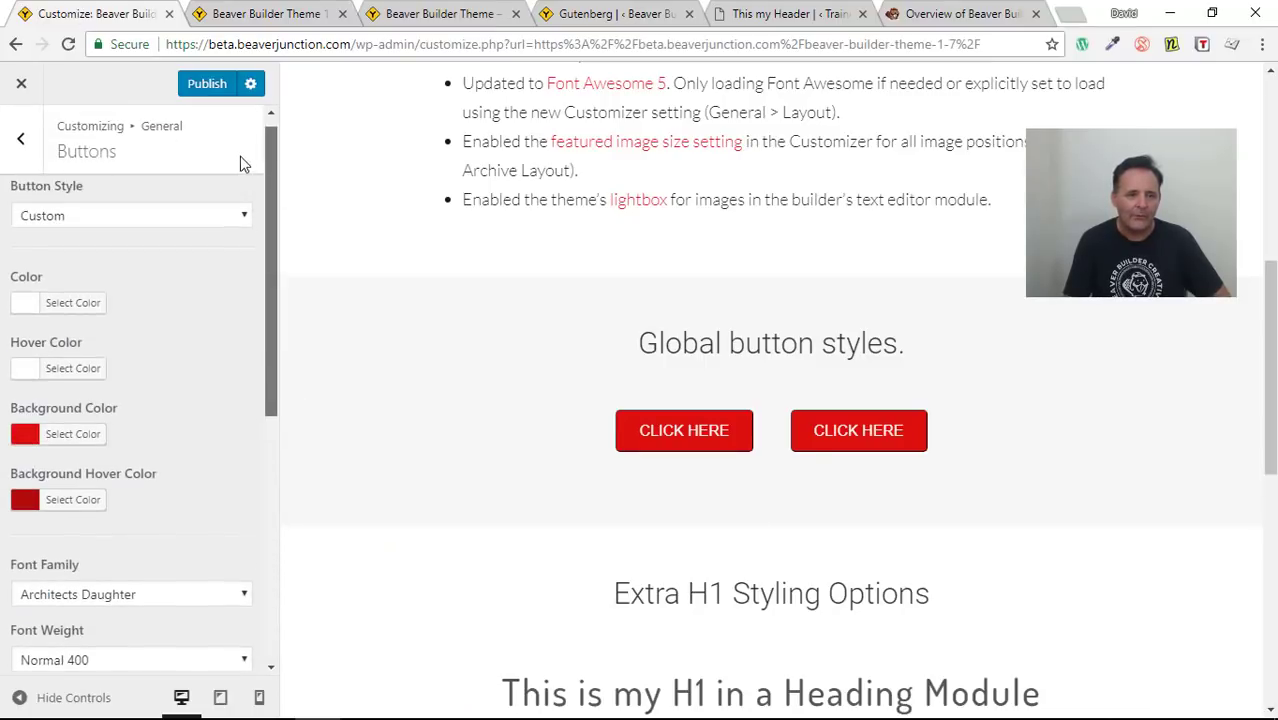
{"action": "left_click", "coordinate": [23, 142]}
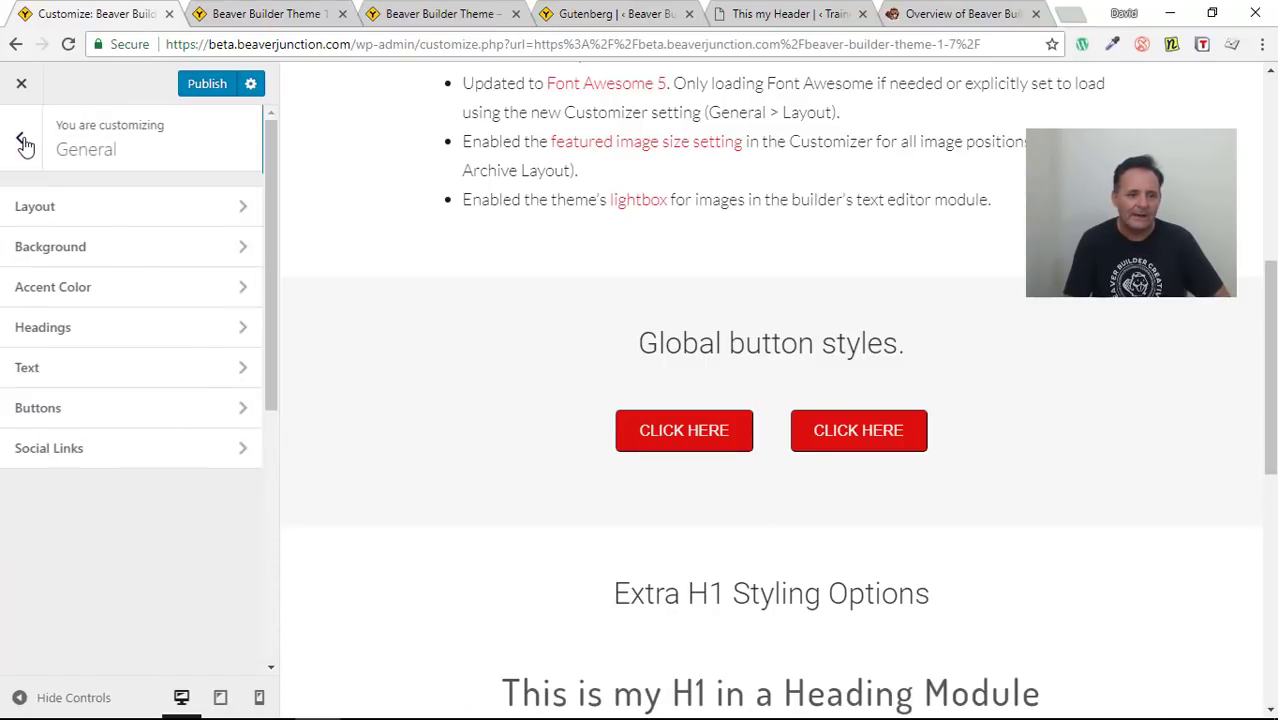
{"action": "left_click", "coordinate": [76, 336]}
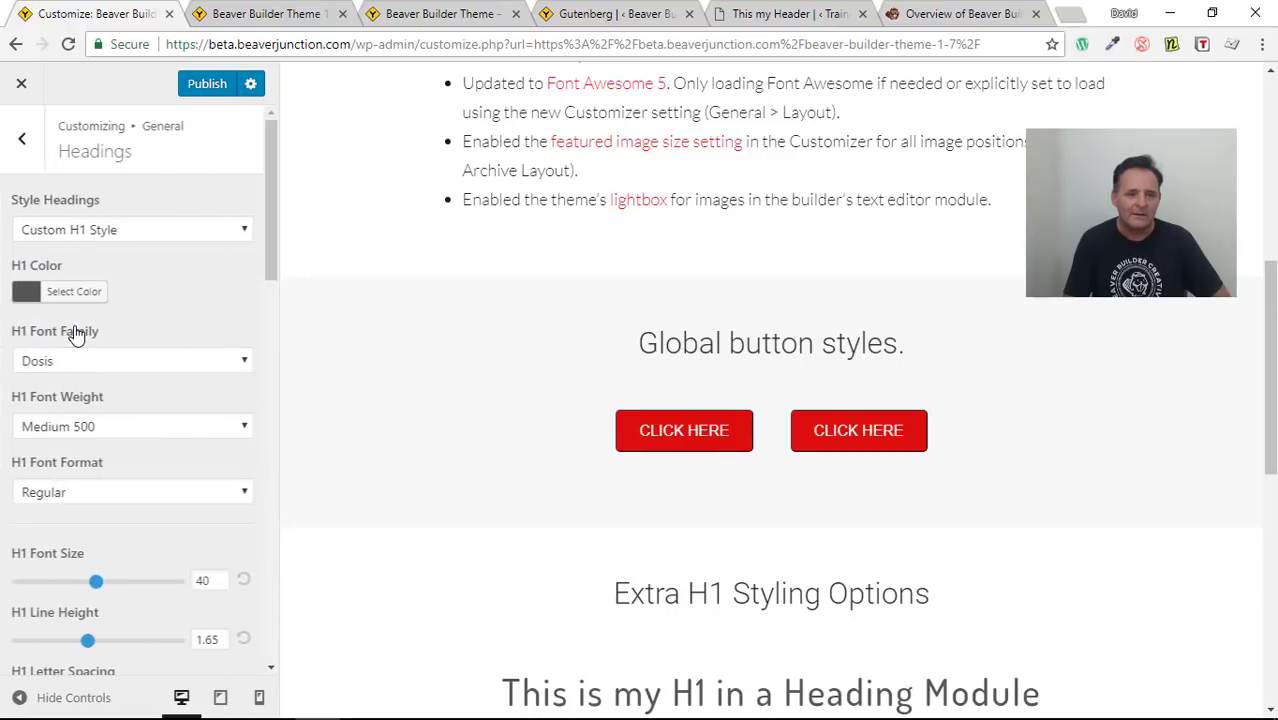
Step: Review the Style Headings choices, keep Custom H1 Style, compare the page's H1 title in the preview, and return to the feature list
{"action": "left_click", "coordinate": [178, 236]}
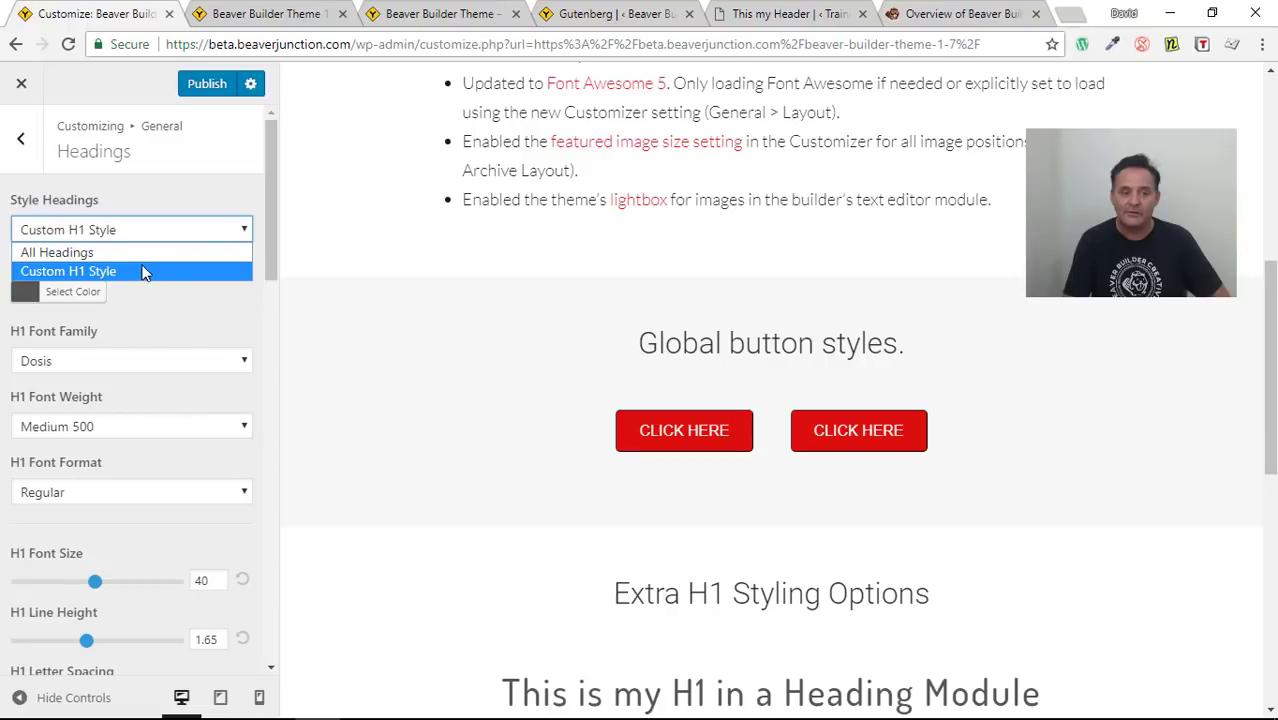
{"action": "left_click", "coordinate": [193, 301]}
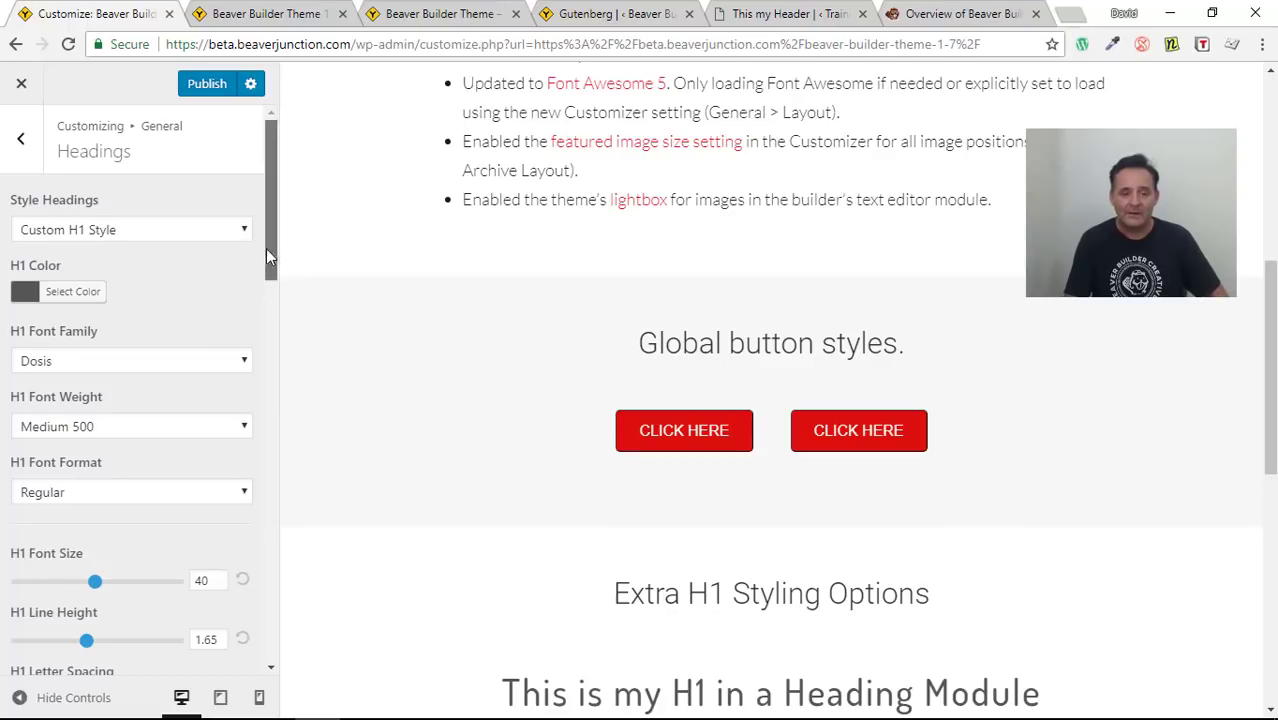
{"action": "left_click_drag", "start_coordinate": [266, 248], "coordinate": [303, 247]}
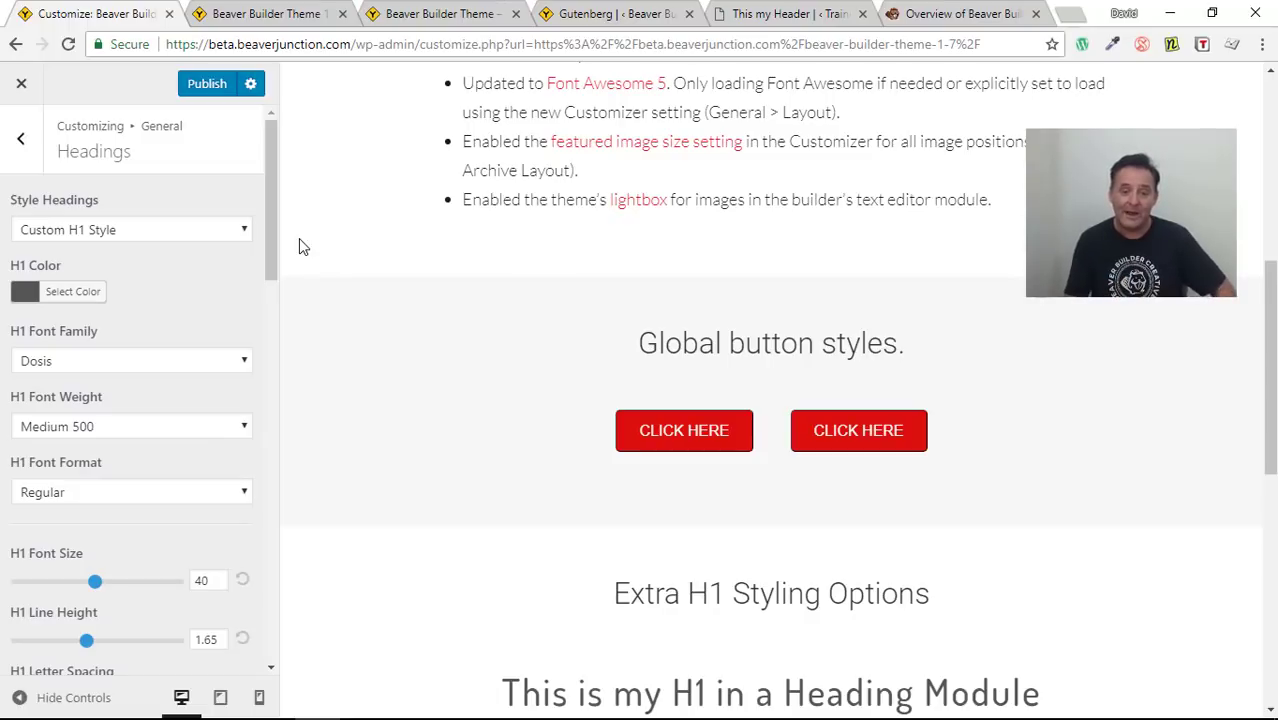
{"action": "scroll", "coordinate": [519, 443], "scroll_direction": "up", "scroll_amount": 2}
{"action": "scroll", "coordinate": [519, 443], "scroll_direction": "up", "scroll_amount": 4}
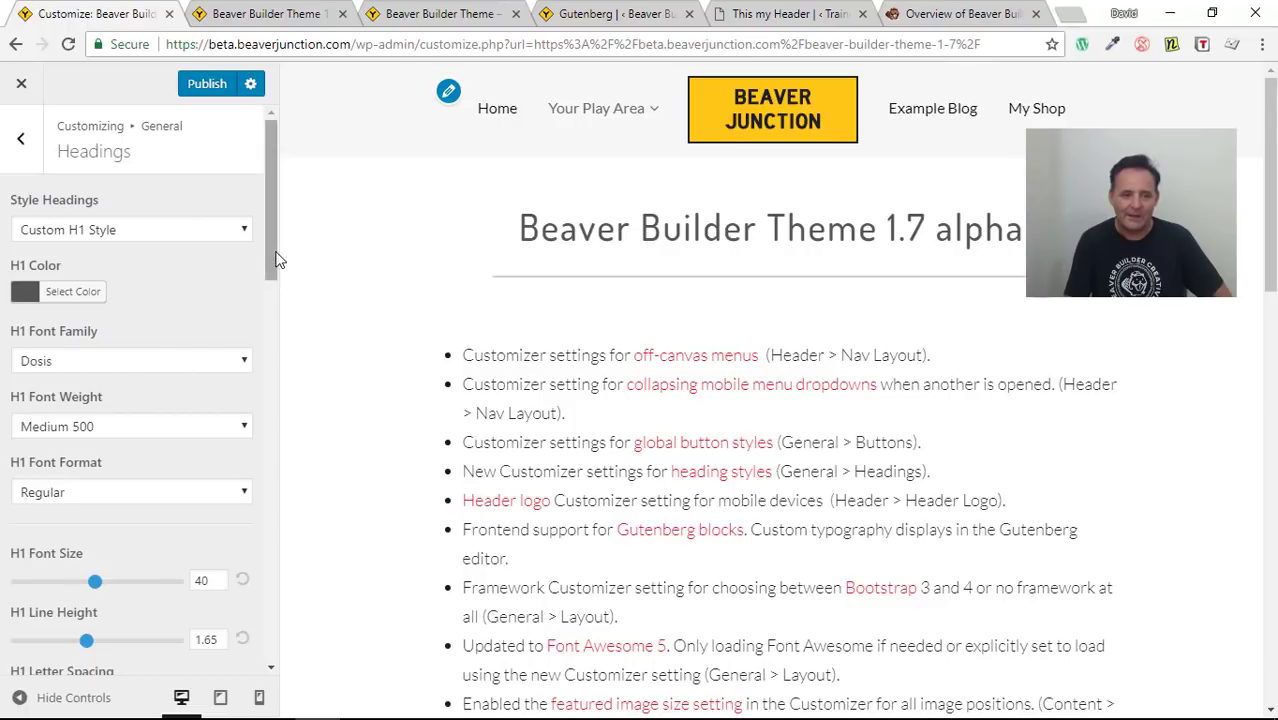
{"action": "left_click_drag", "start_coordinate": [272, 262], "coordinate": [263, 235]}
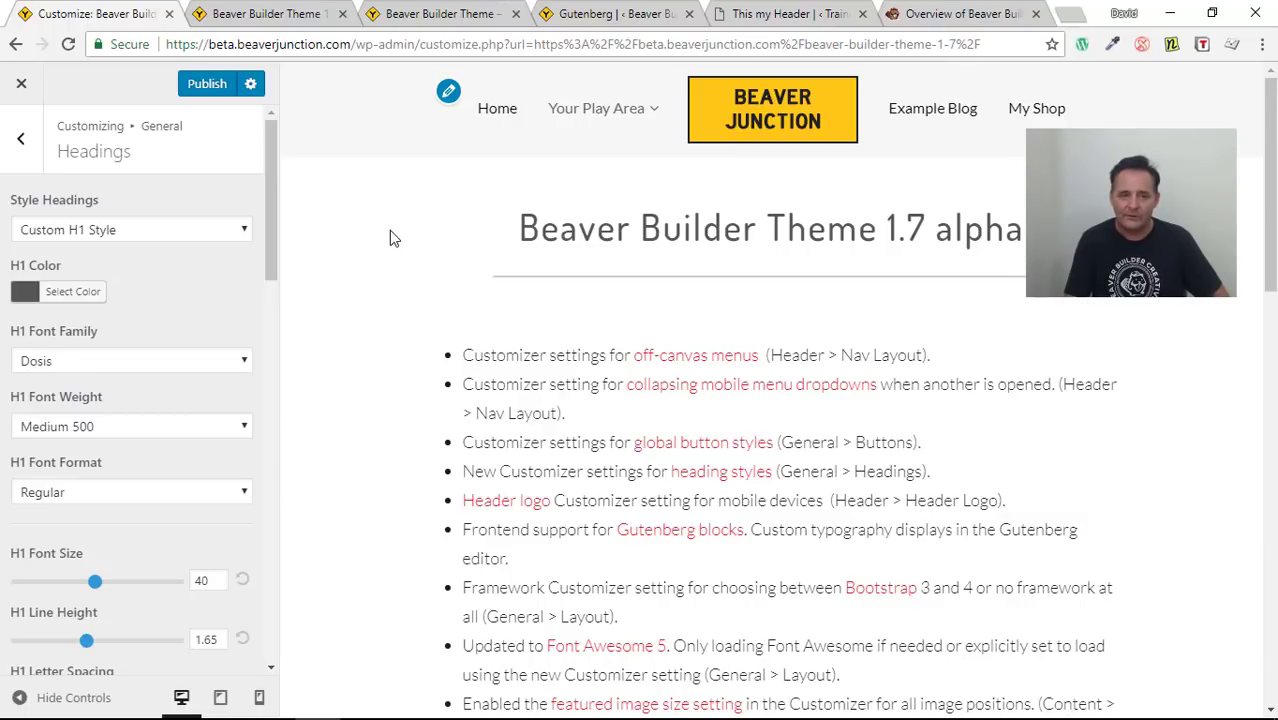
{"action": "left_click", "coordinate": [270, 13]}
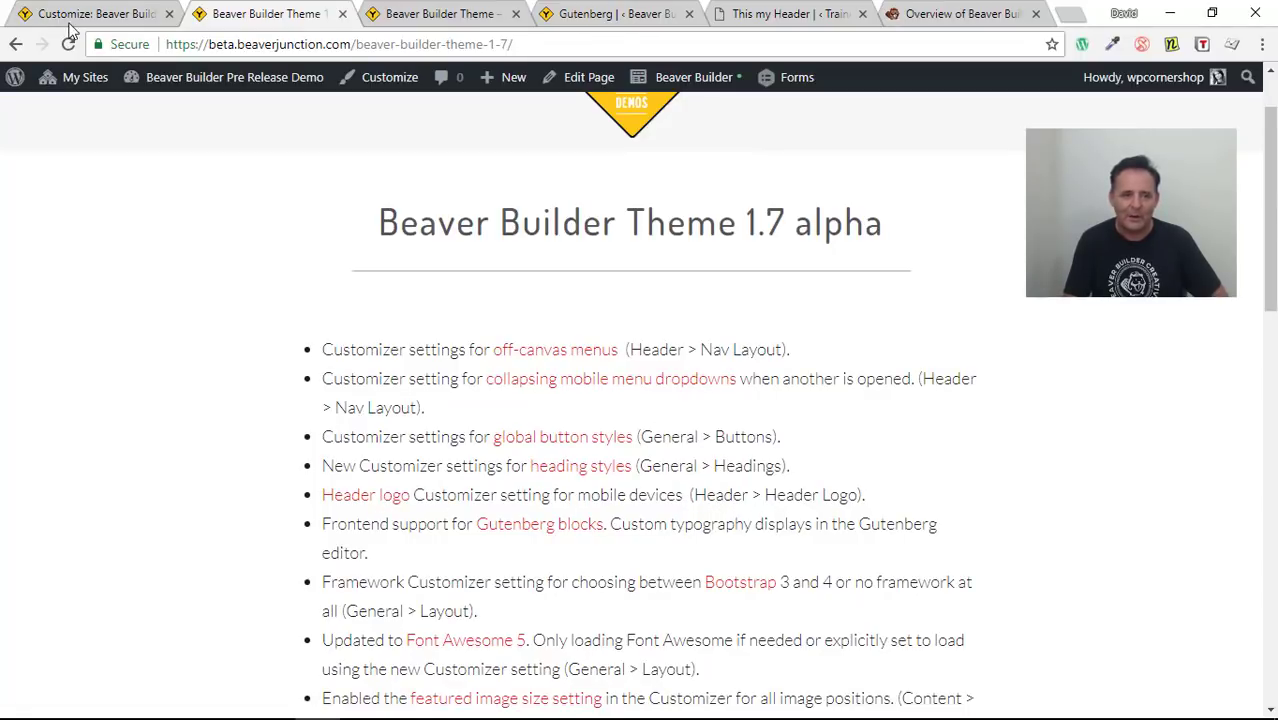
Step: Leave the Customizer's Headings settings for the General section and check the Header logo entry in the demo page's feature list
{"action": "scroll", "coordinate": [665, 260], "scroll_direction": "up", "scroll_amount": 1}
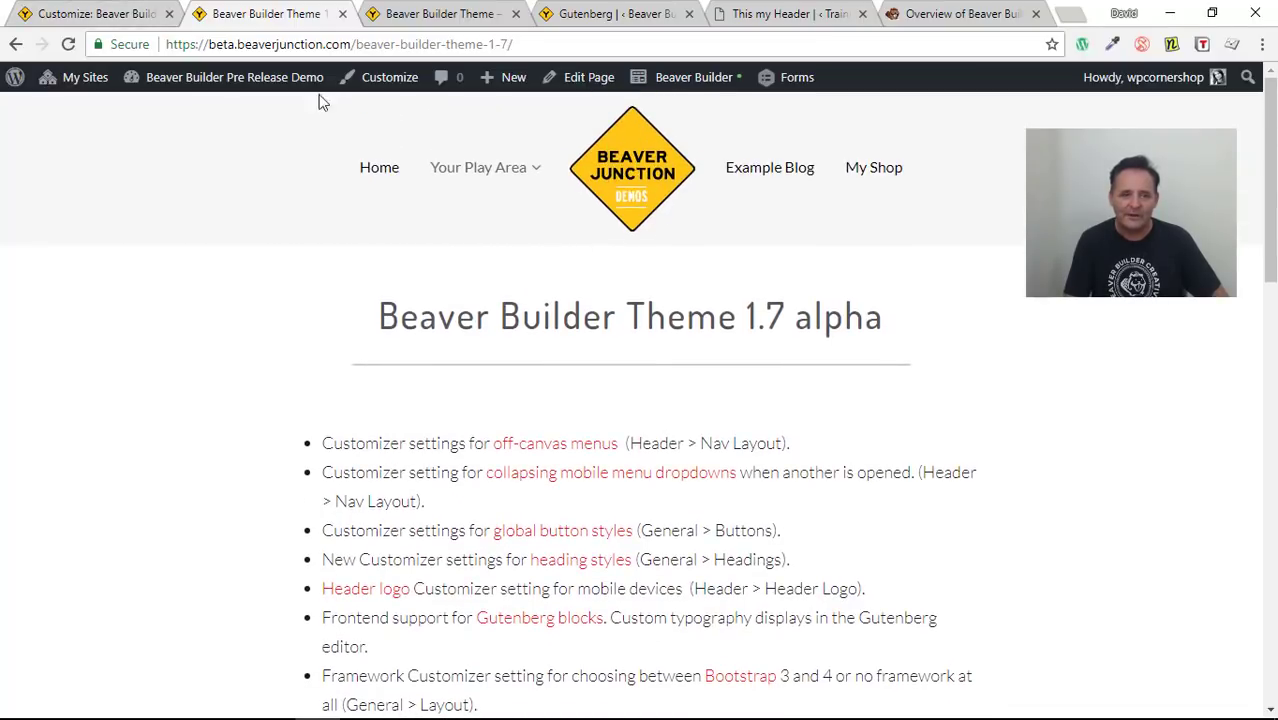
{"action": "left_click", "coordinate": [122, 14]}
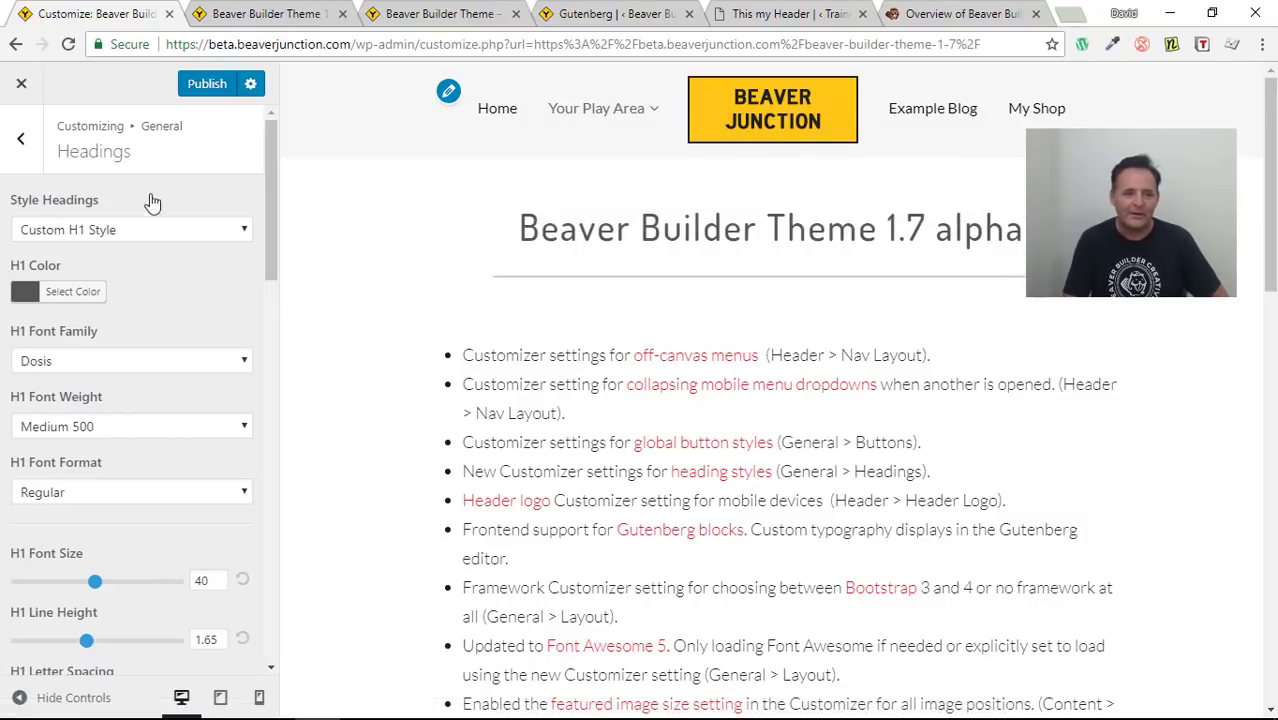
{"action": "left_click", "coordinate": [22, 147]}
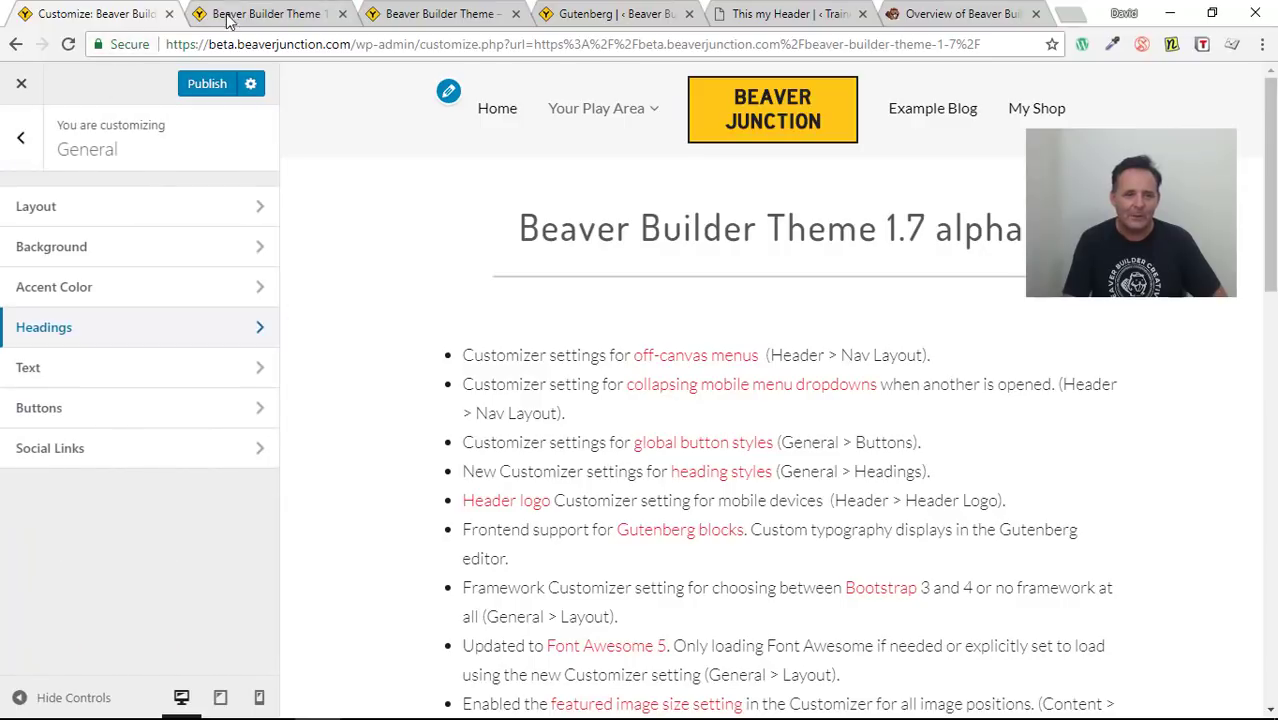
{"action": "left_click", "coordinate": [237, 20]}
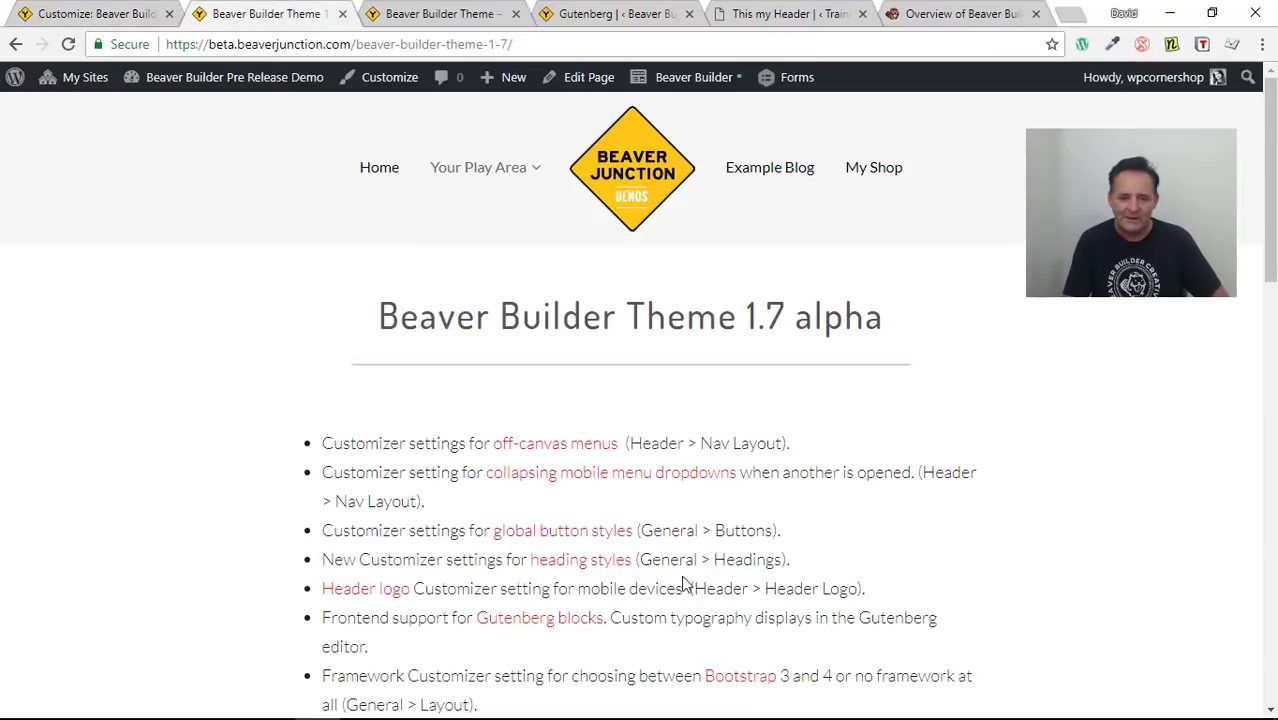
Step: Open the Customizer's Header Logo settings and review the regular, retina and Mobile Header Logo images
{"action": "left_click", "coordinate": [118, 18]}
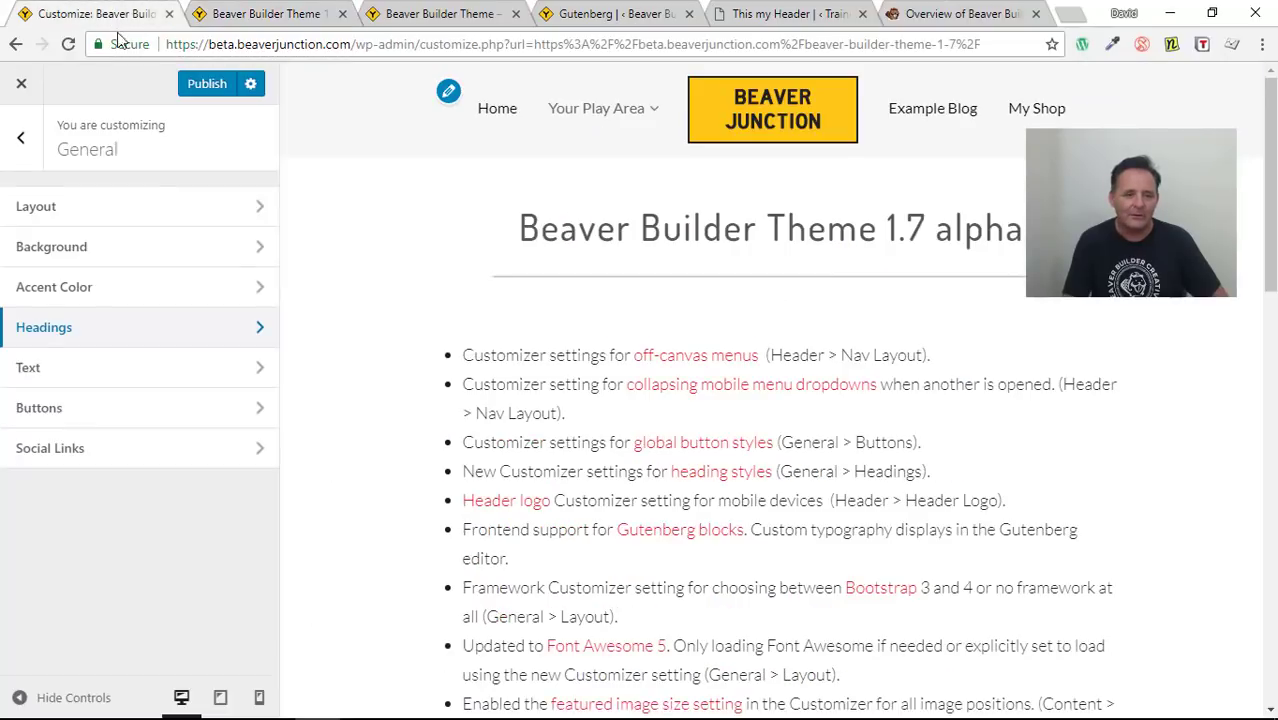
{"action": "left_click", "coordinate": [20, 145]}
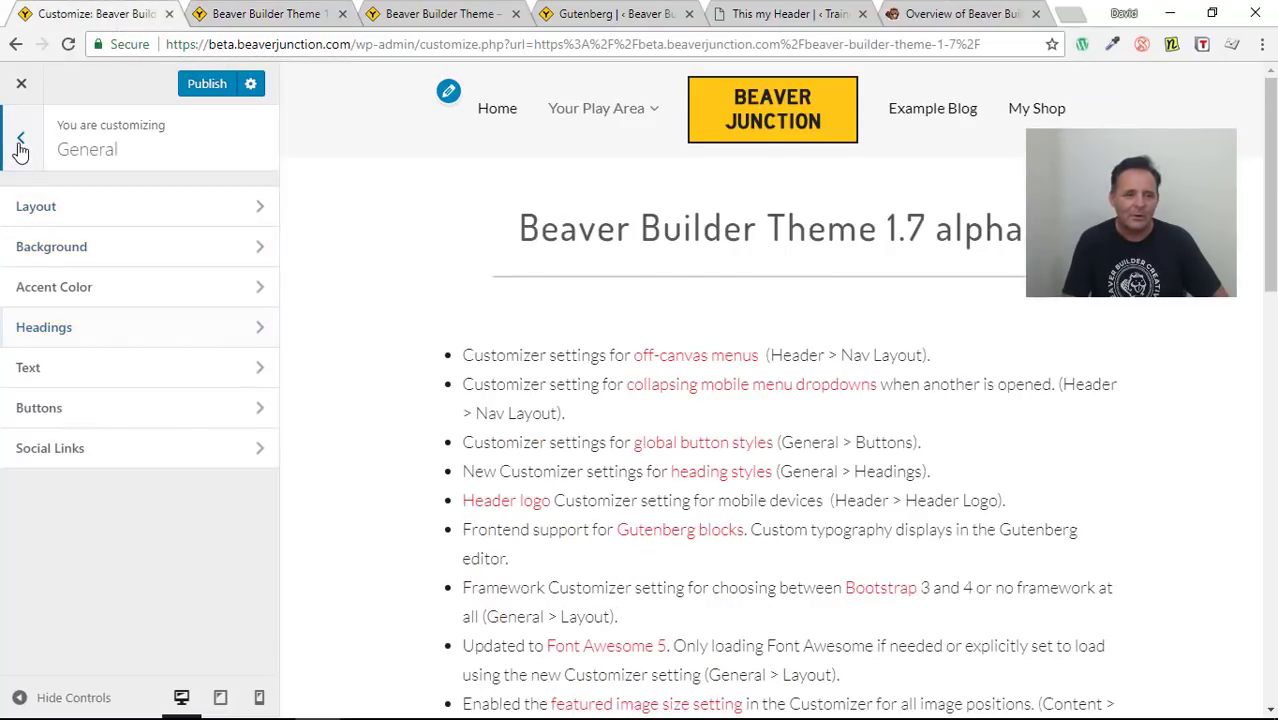
{"action": "left_click", "coordinate": [20, 145]}
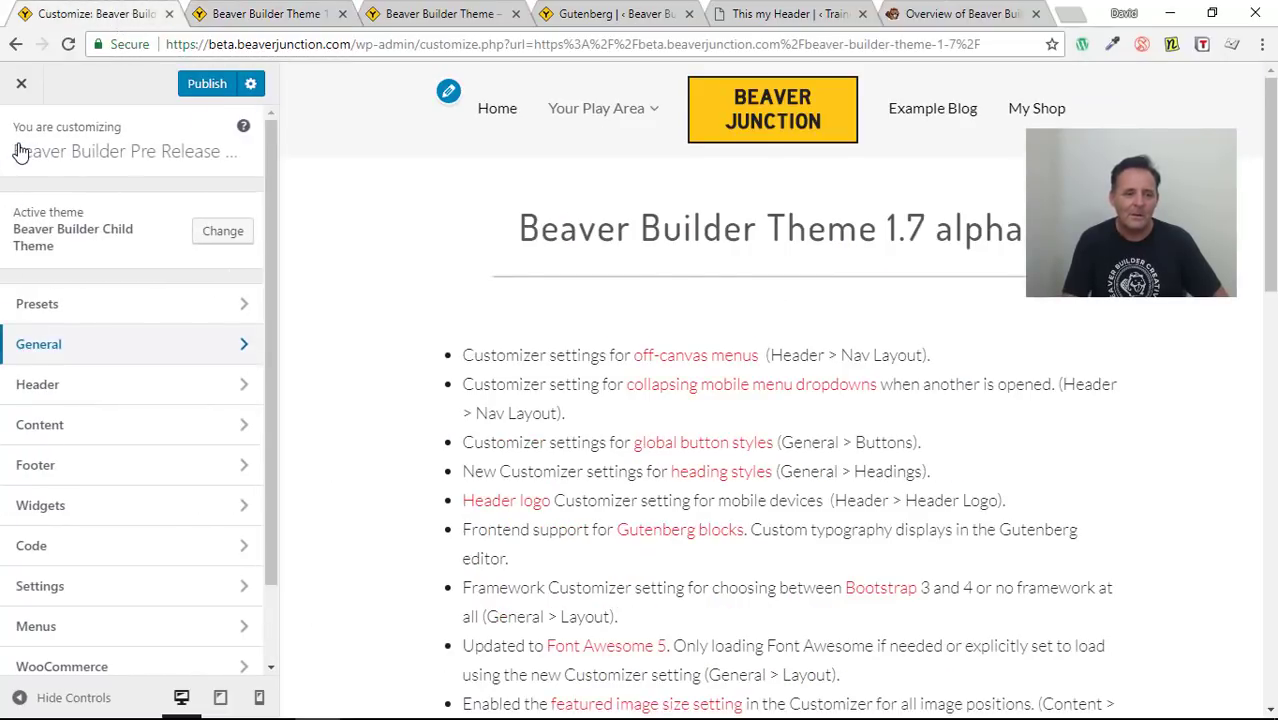
{"action": "left_click", "coordinate": [72, 398]}
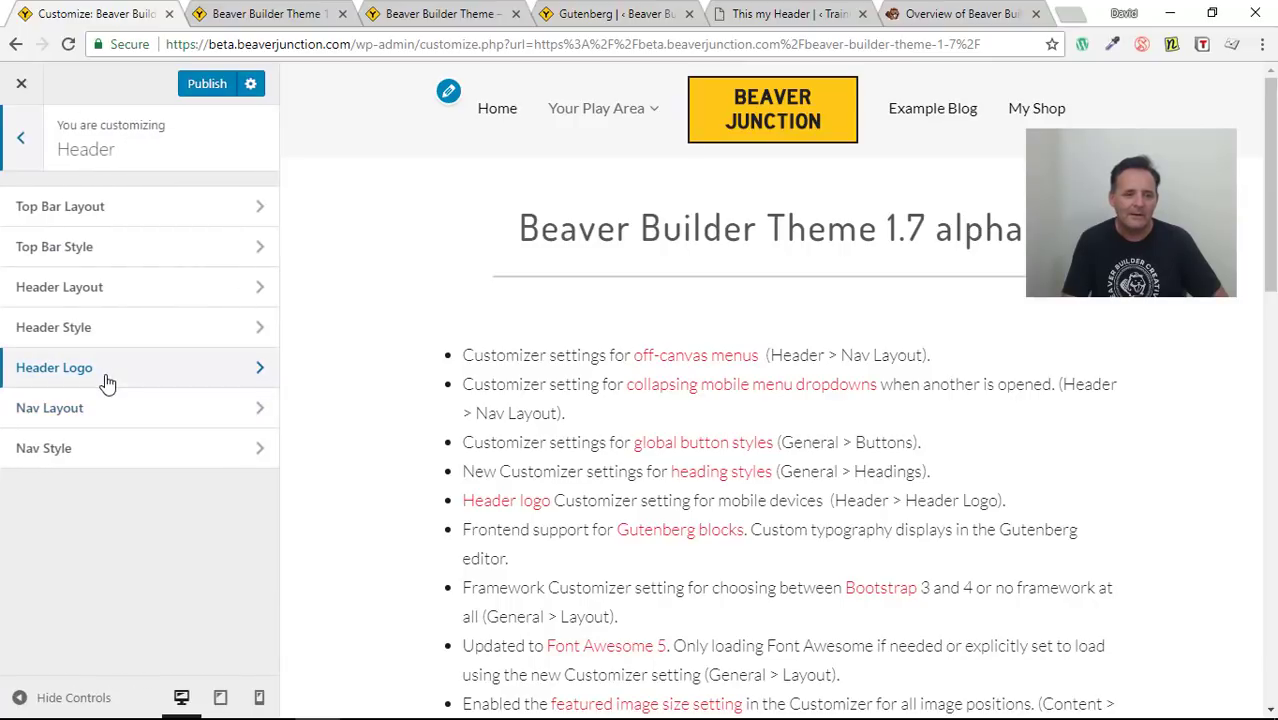
{"action": "left_click", "coordinate": [105, 380]}
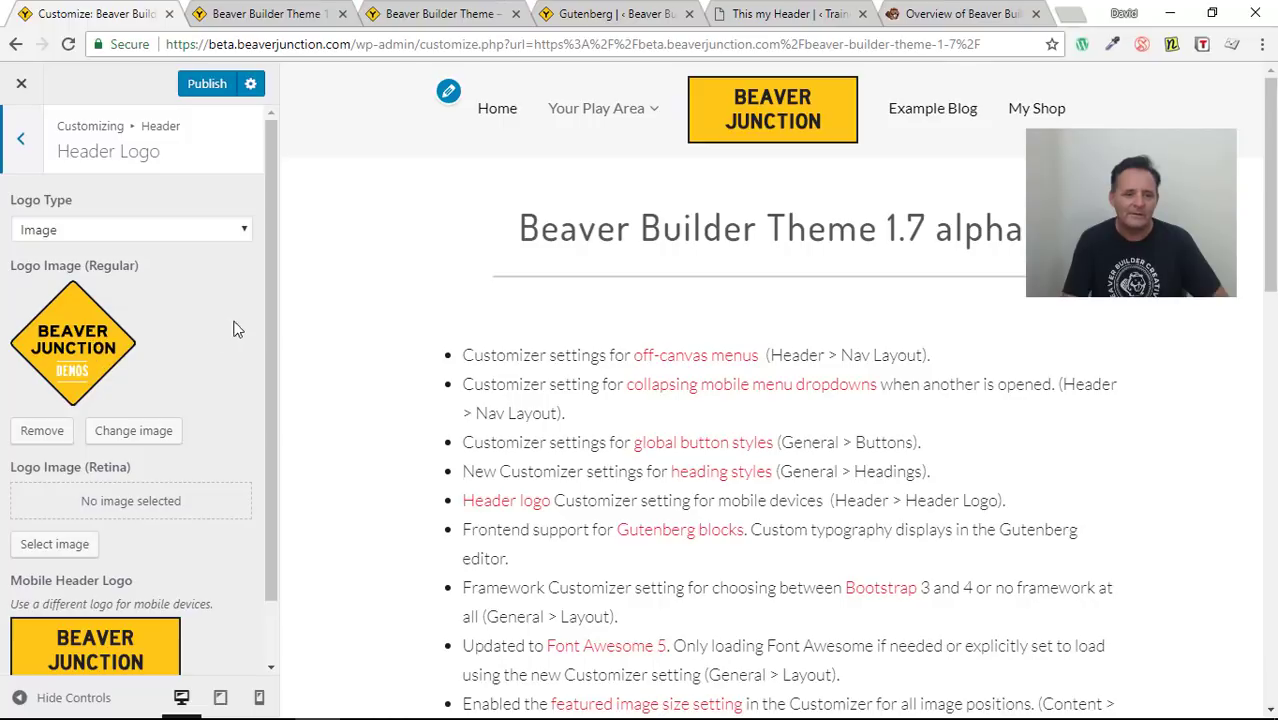
{"action": "scroll", "coordinate": [278, 371], "scroll_direction": "down", "scroll_amount": 1}
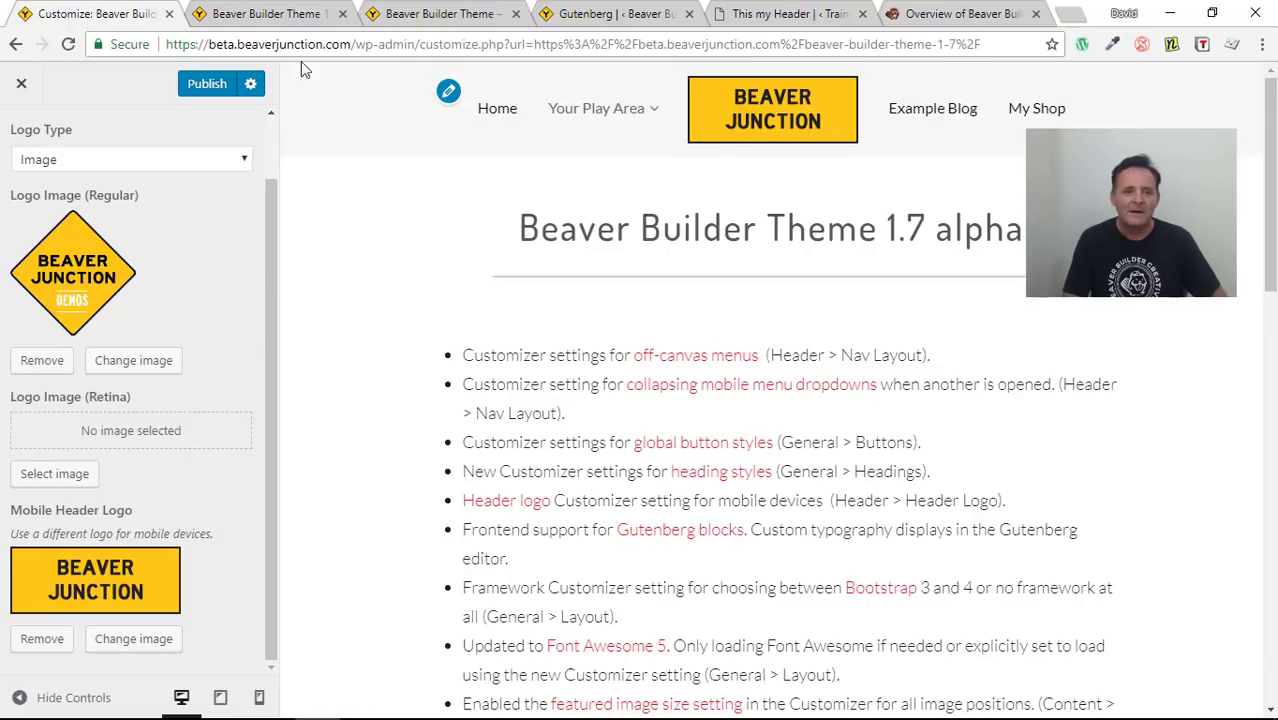
Step: Check the Gutenberg blocks entry in the feature list and compare typography in the training site's and the demo site's Gutenberg editors
{"action": "left_click", "coordinate": [262, 18]}
{"action": "scroll", "coordinate": [870, 466], "scroll_direction": "down", "scroll_amount": 1}
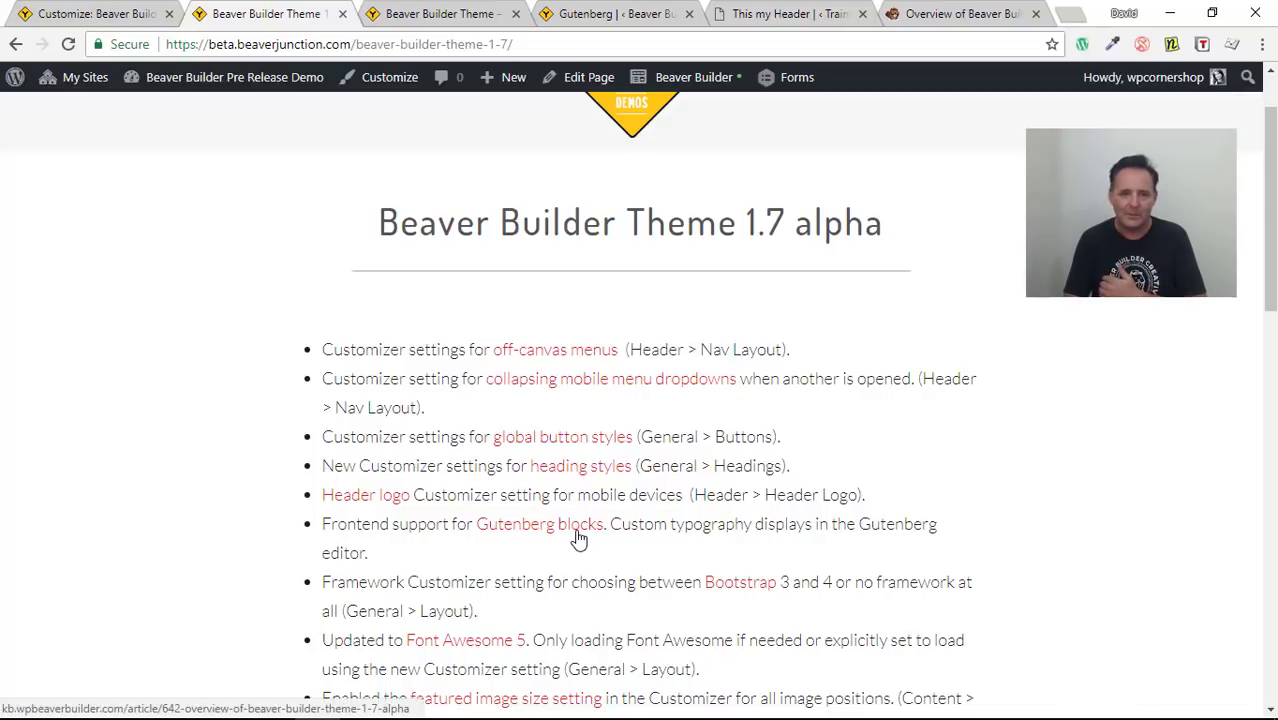
{"action": "left_click", "coordinate": [768, 20]}
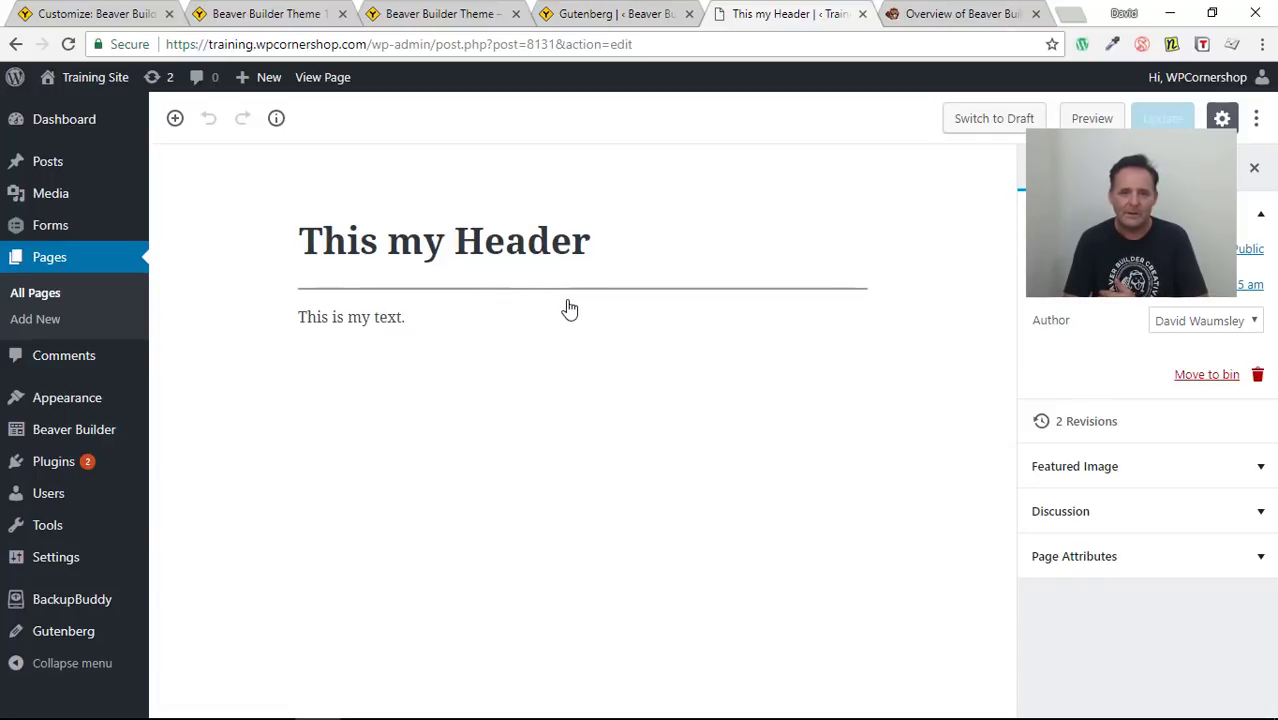
{"action": "left_click", "coordinate": [596, 16]}
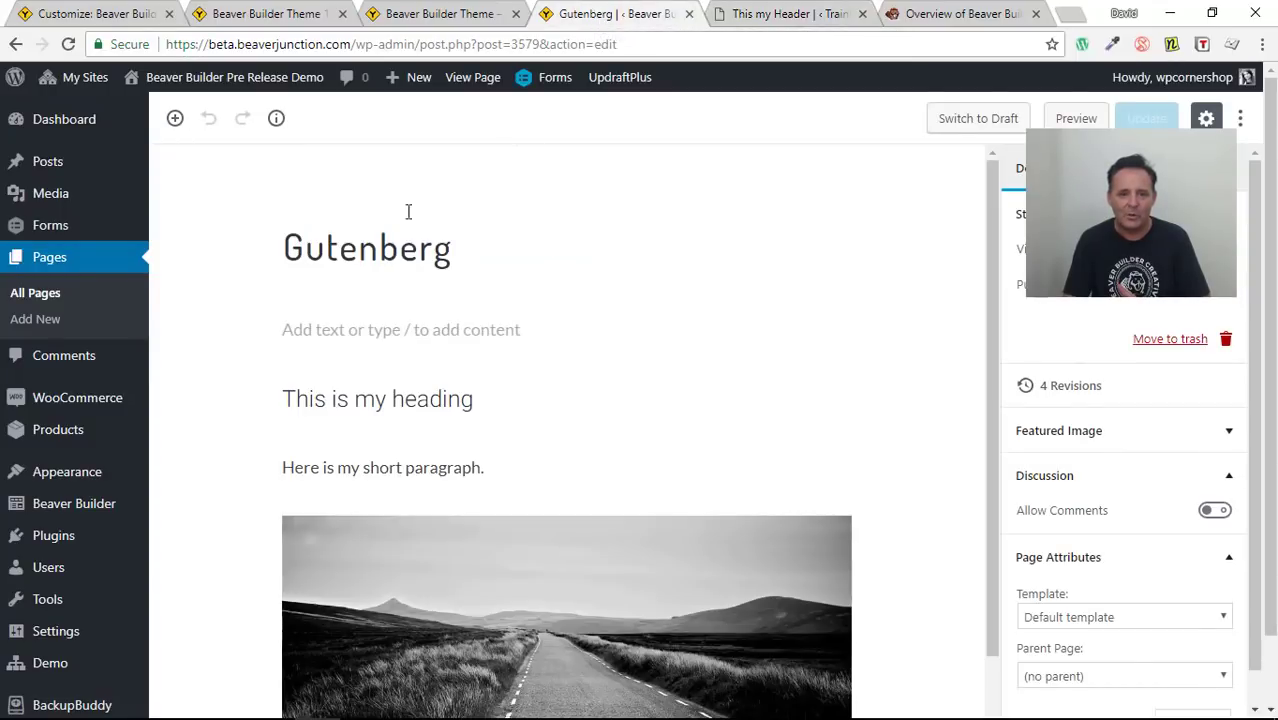
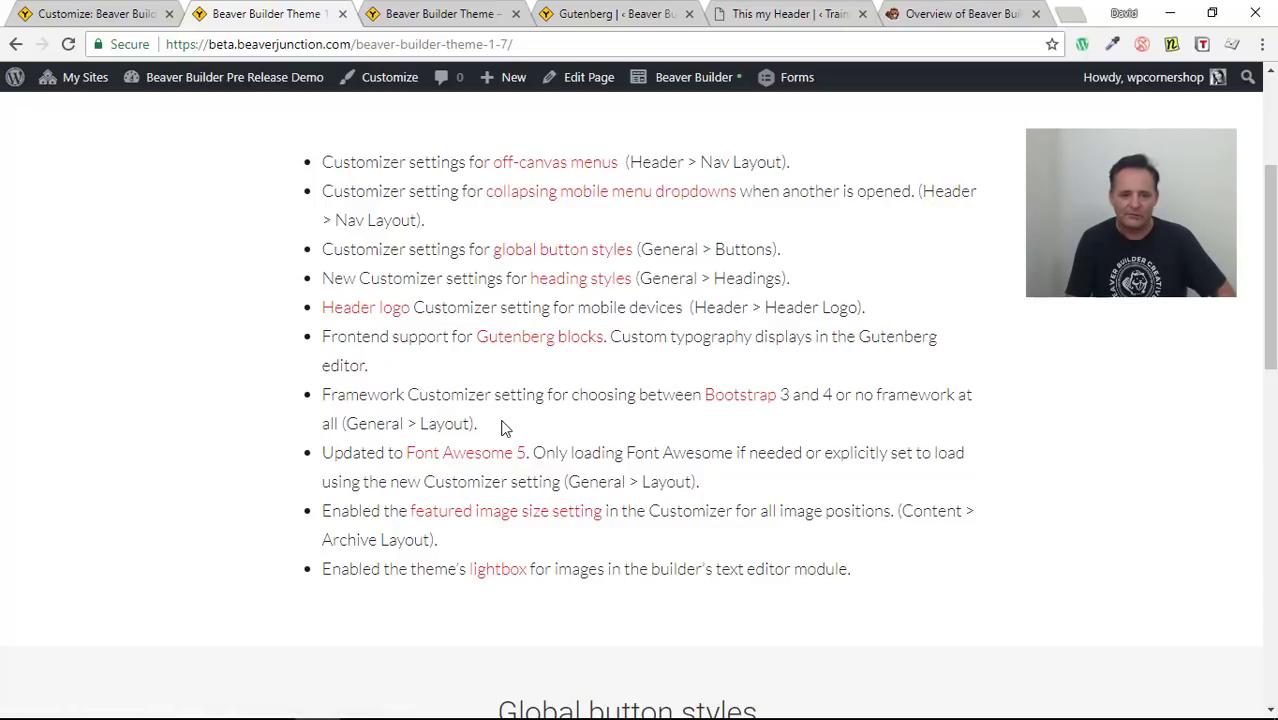
Step: Return to the Customizer and switch from the Header Logo settings to the General Layout settings
{"action": "left_click", "coordinate": [90, 14]}
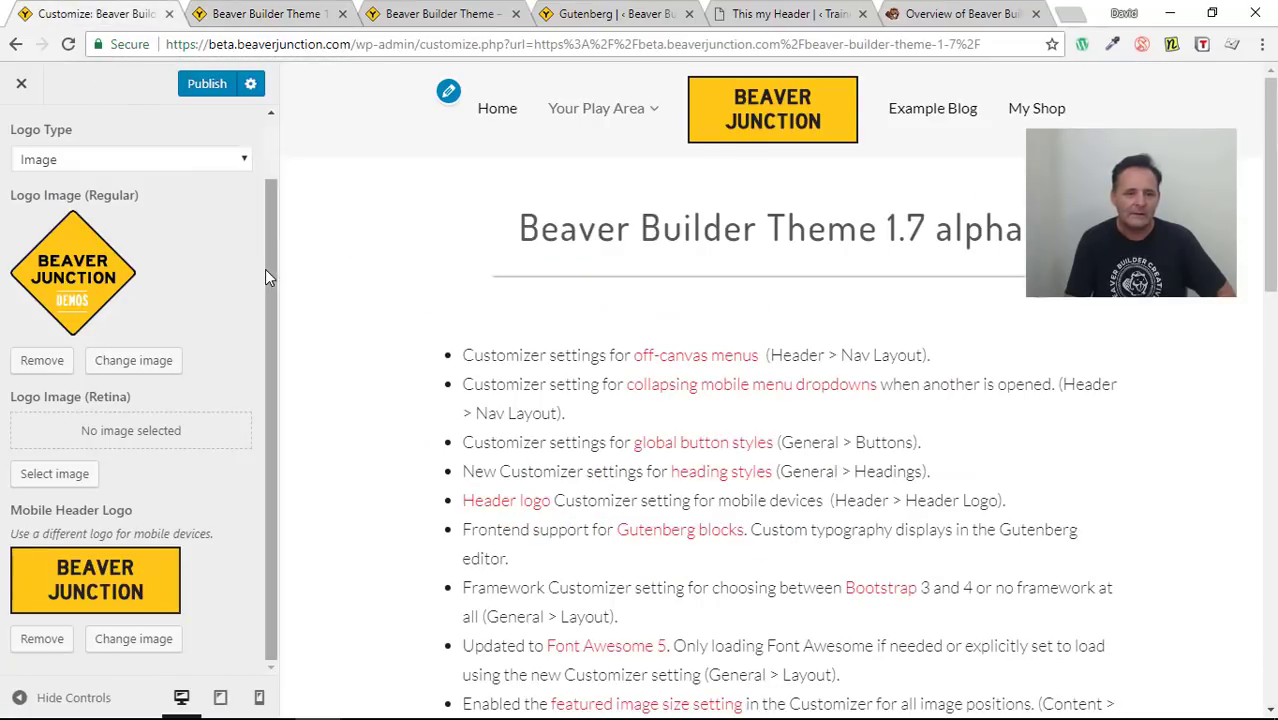
{"action": "left_click_drag", "start_coordinate": [265, 269], "coordinate": [170, 155]}
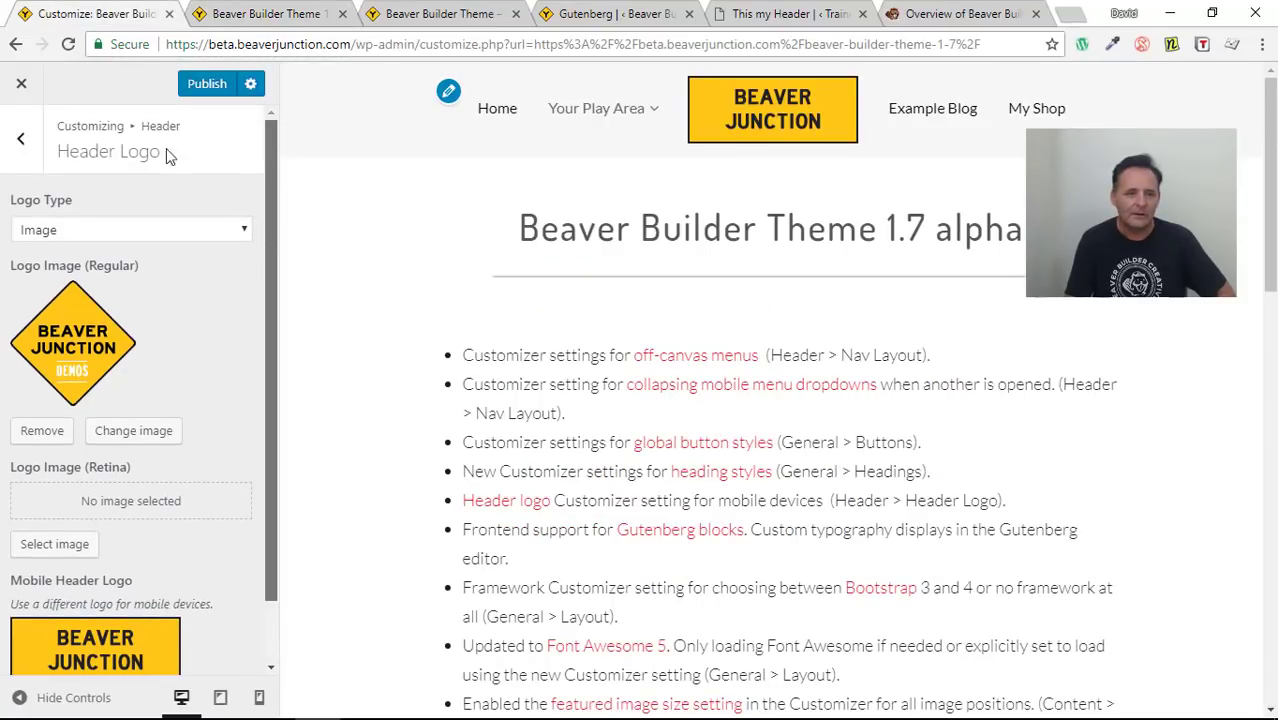
{"action": "left_click", "coordinate": [21, 141]}
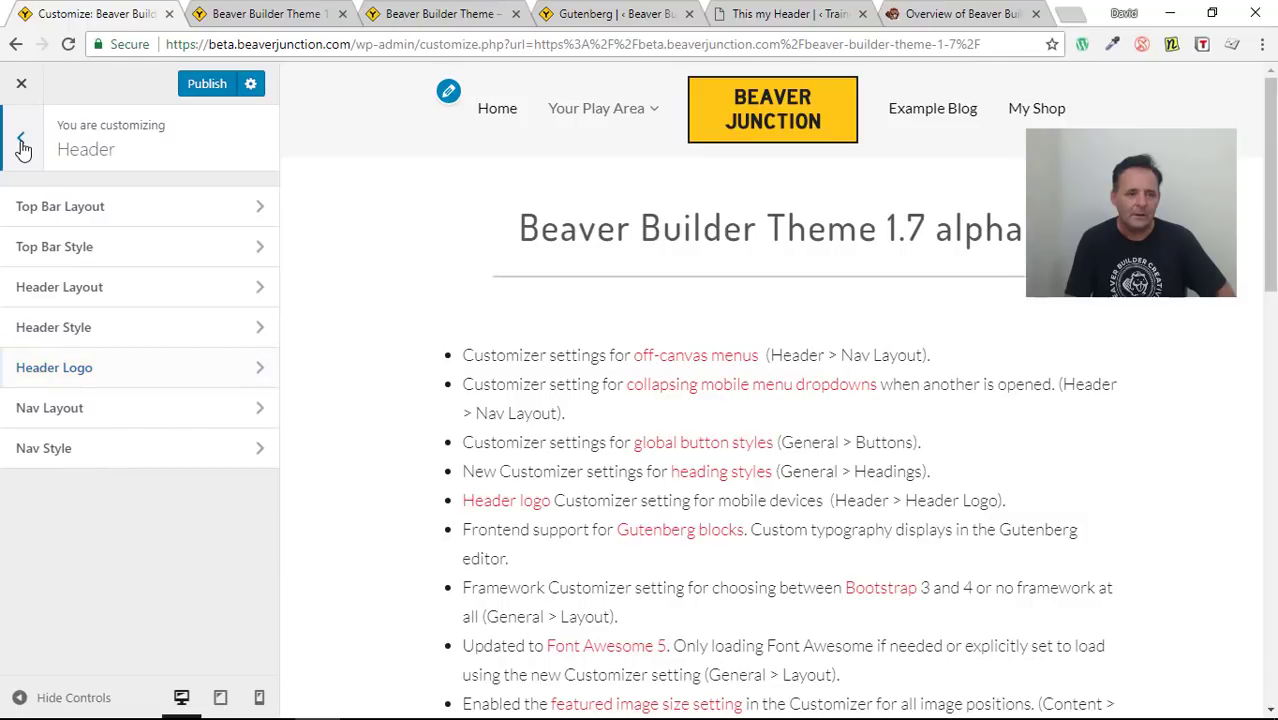
{"action": "left_click", "coordinate": [21, 141]}
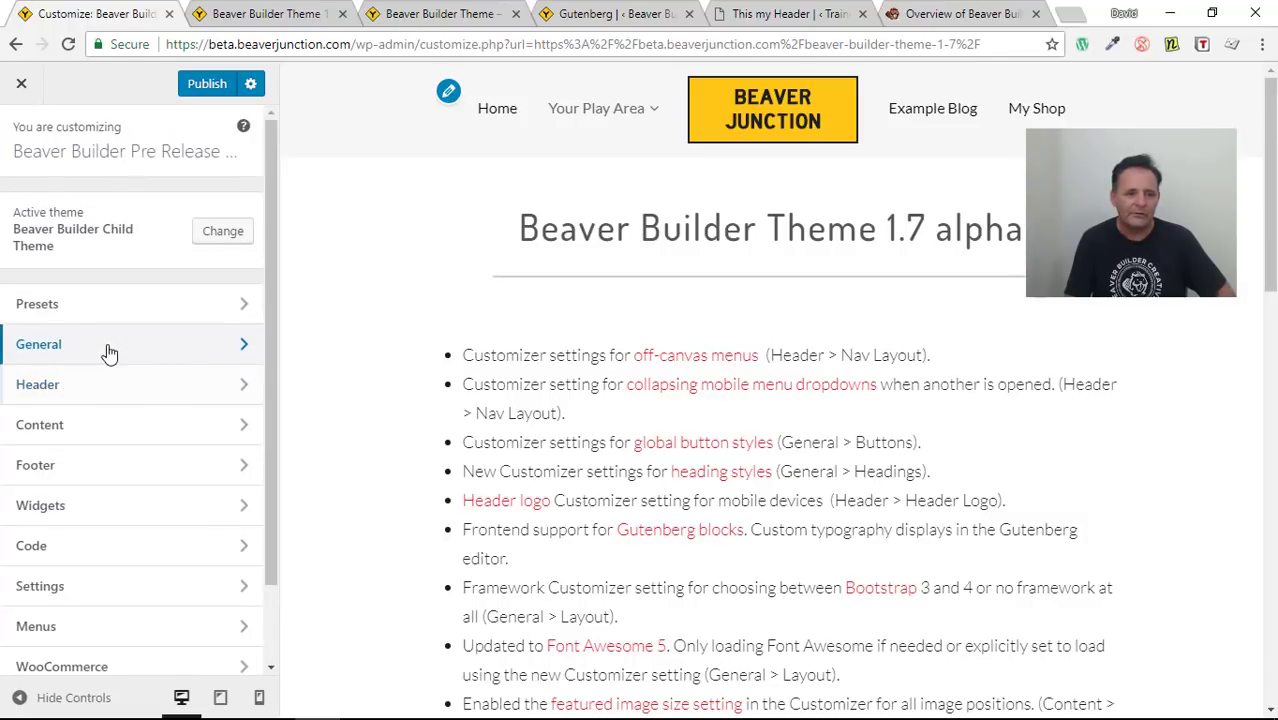
{"action": "left_click", "coordinate": [110, 354]}
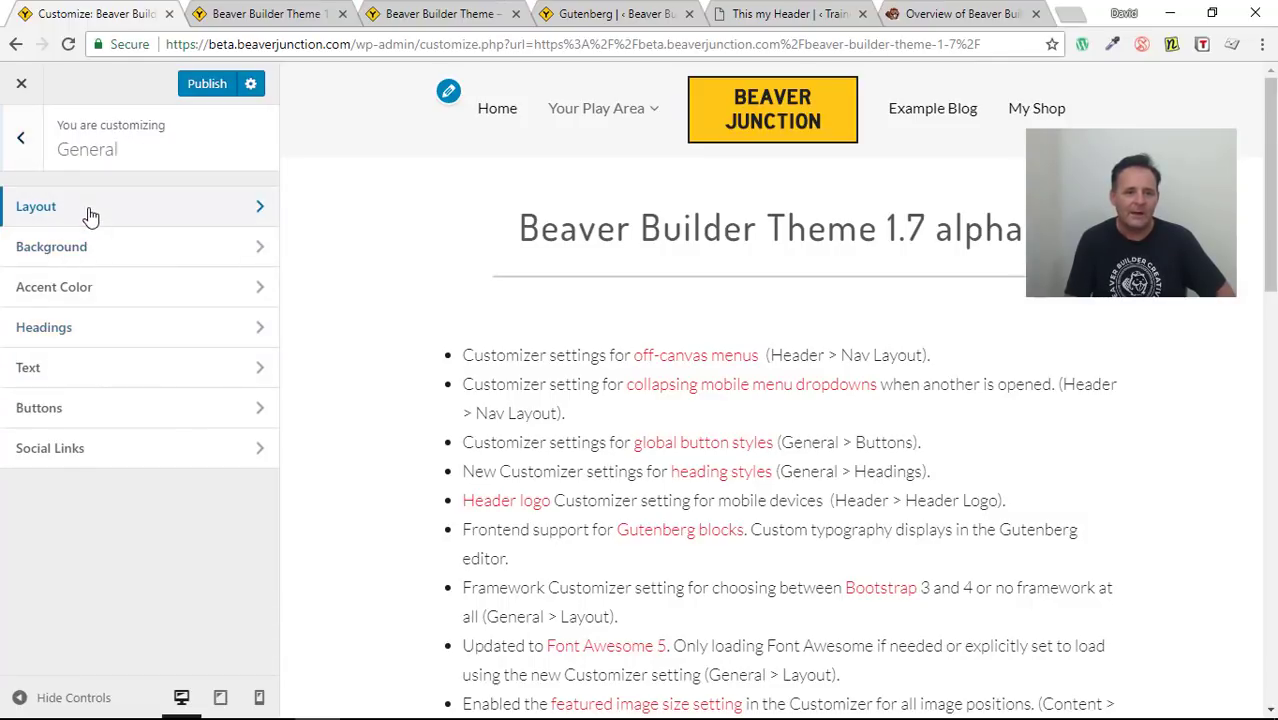
{"action": "left_click", "coordinate": [88, 214]}
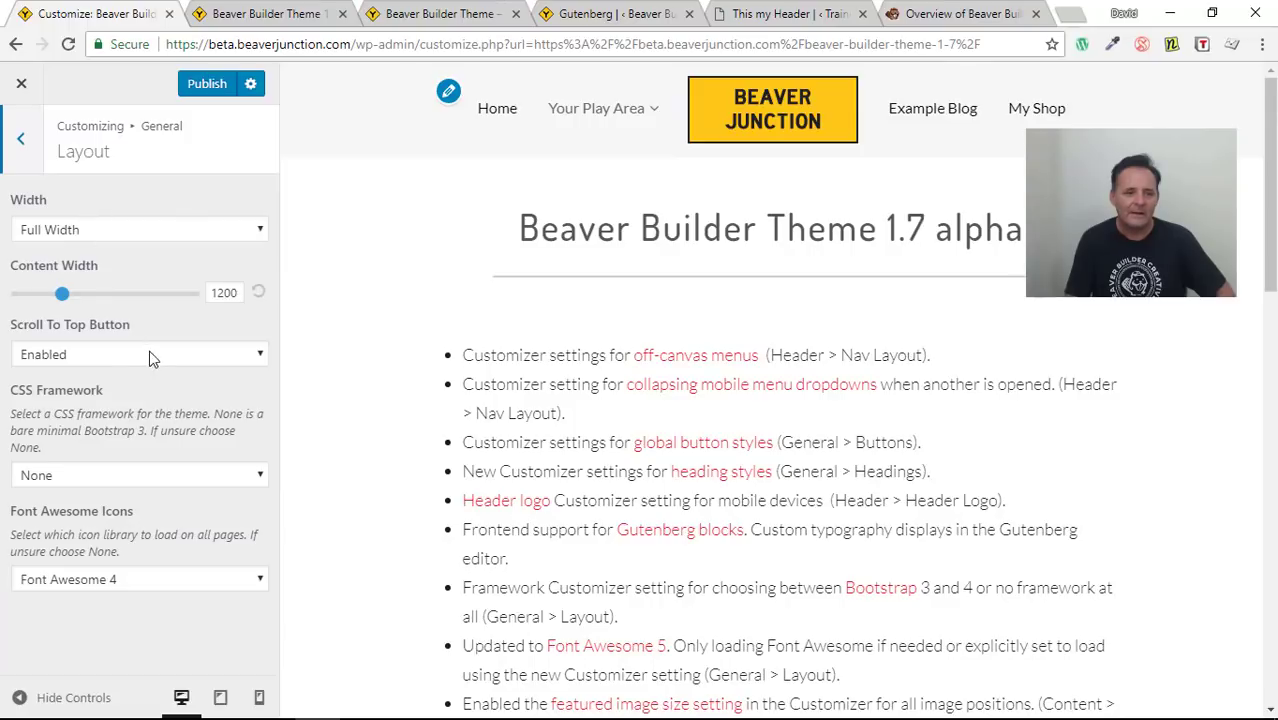
Step: Review the CSS Framework and Font Awesome Icons choices, keeping None and Font Awesome 4
{"action": "left_click", "coordinate": [216, 478]}
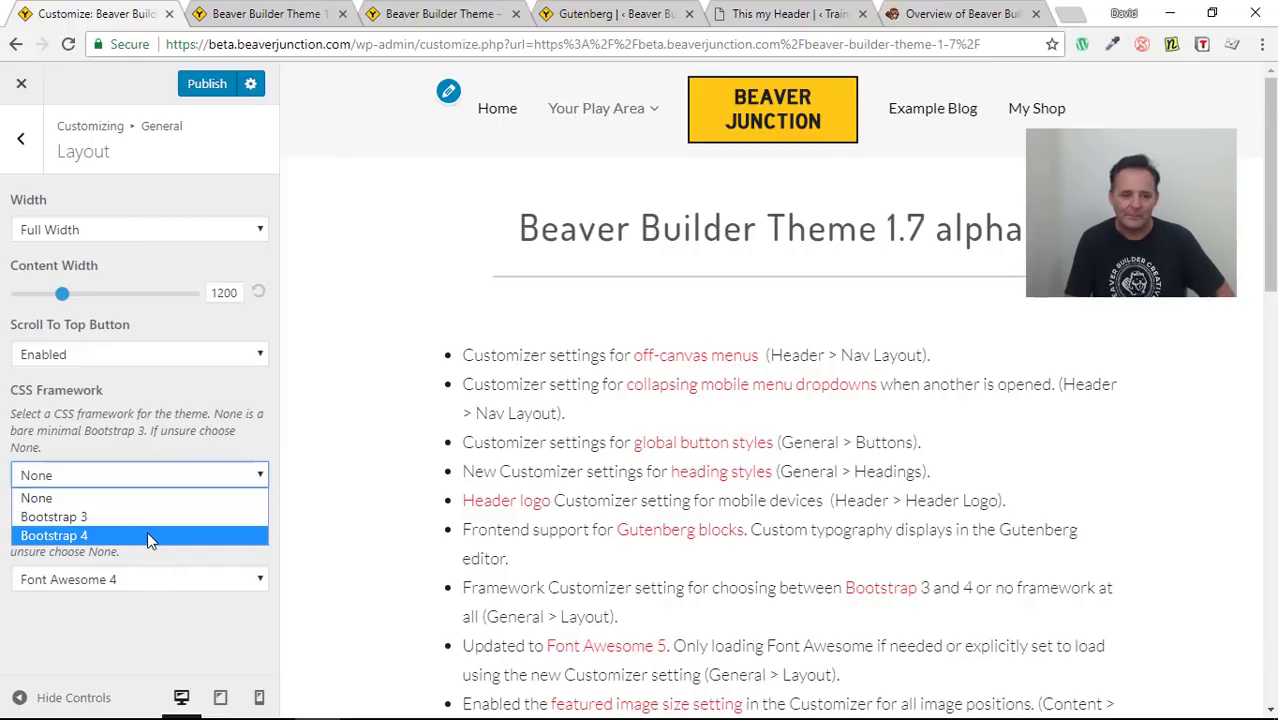
{"action": "left_click", "coordinate": [150, 641]}
{"action": "scroll", "coordinate": [990, 540], "scroll_direction": "down", "scroll_amount": 1}
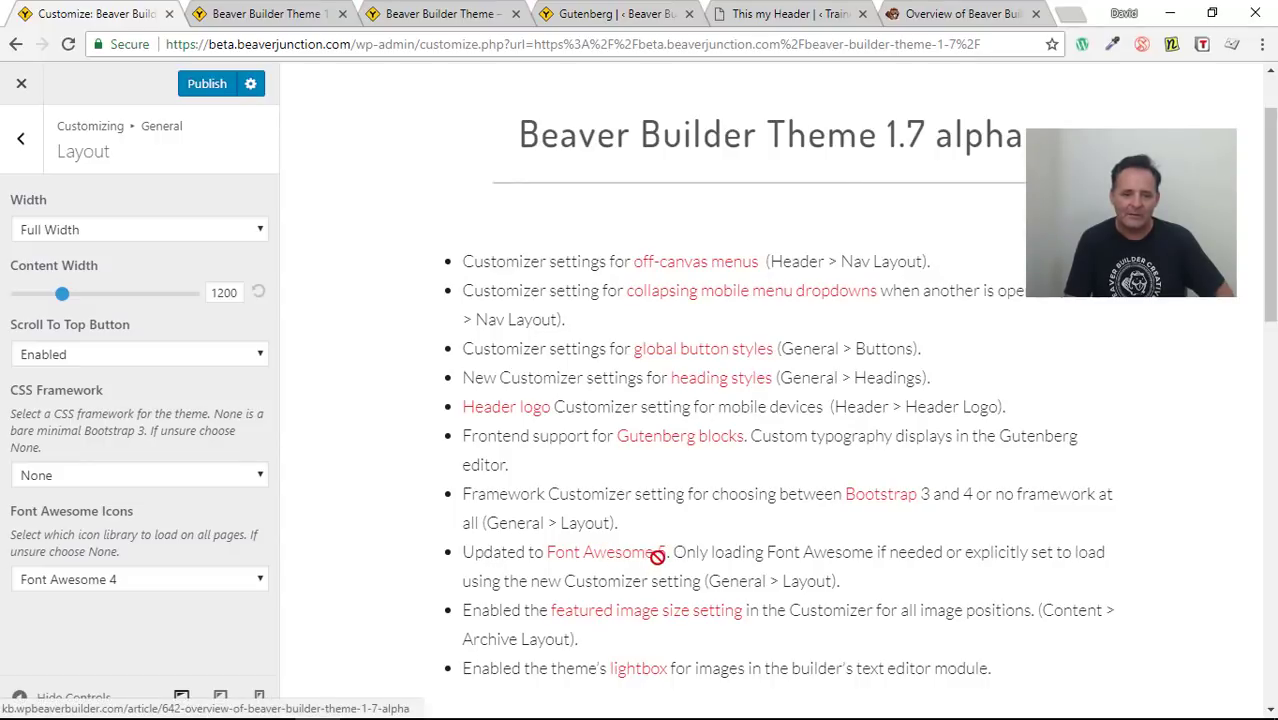
{"action": "left_click", "coordinate": [262, 580]}
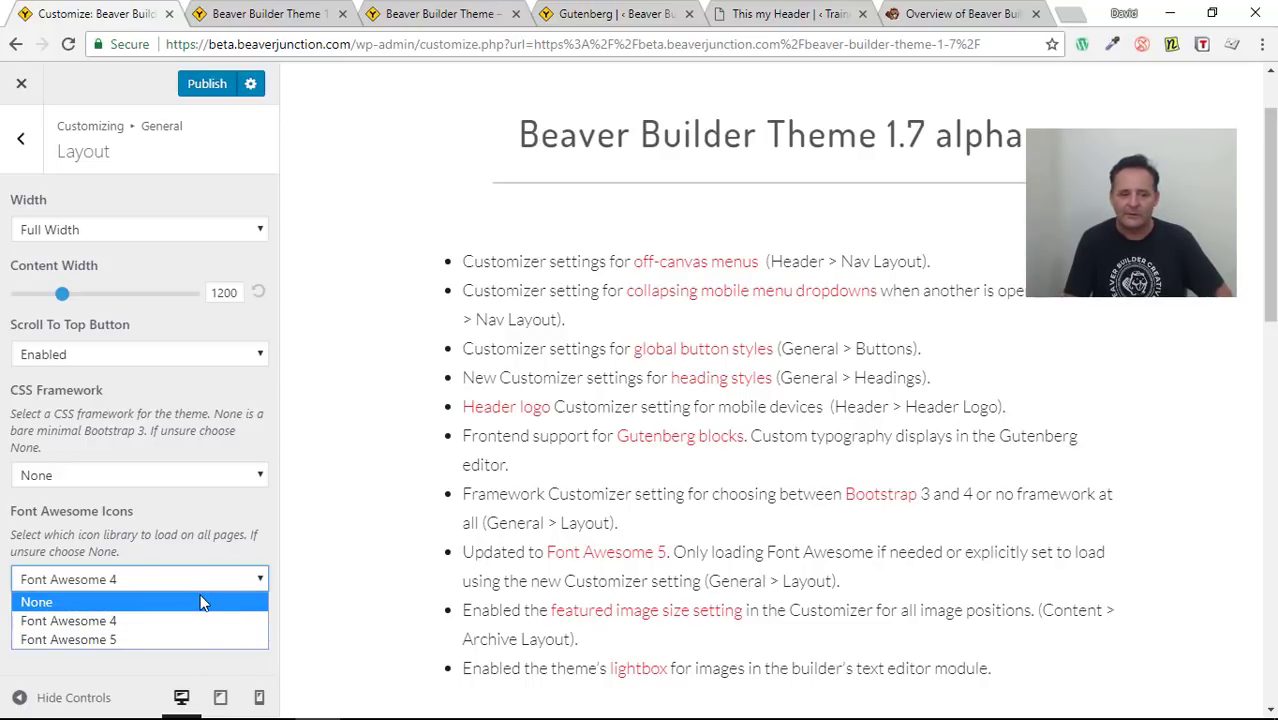
{"action": "left_click", "coordinate": [345, 578]}
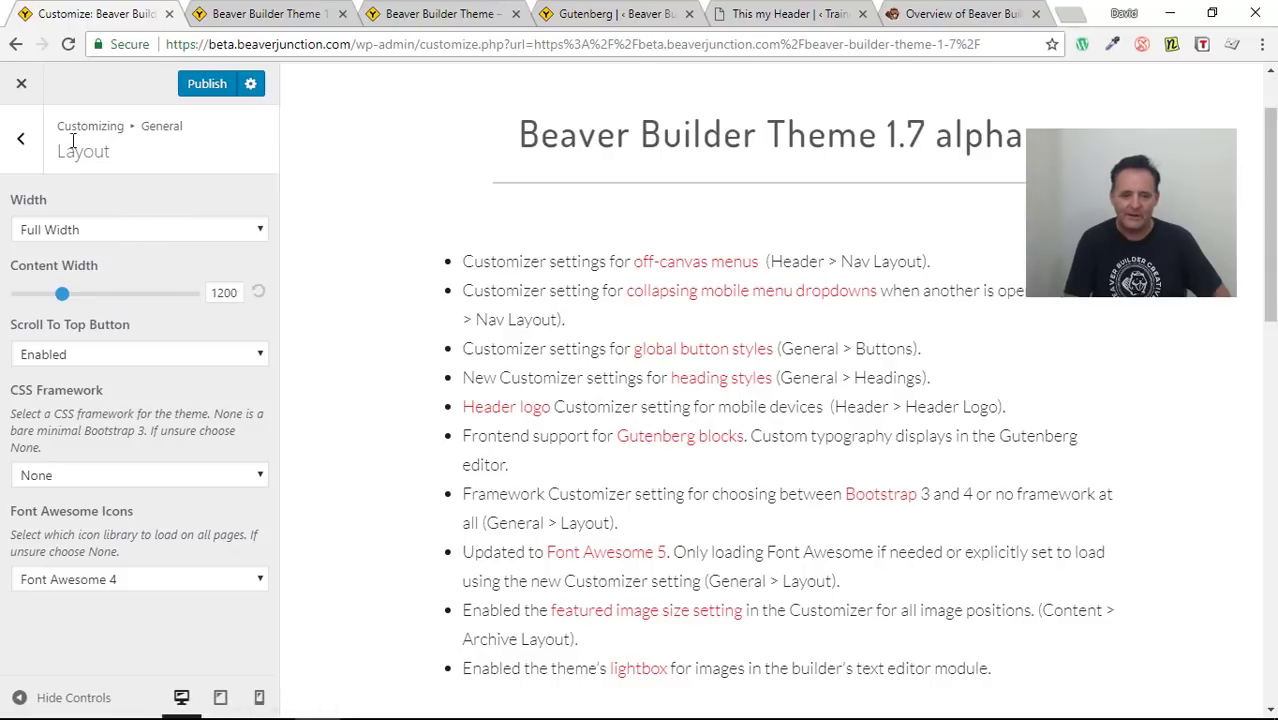
Step: Open the Content section's Archive Layout settings and load the Example Blog page in the preview
{"action": "left_click", "coordinate": [24, 143]}
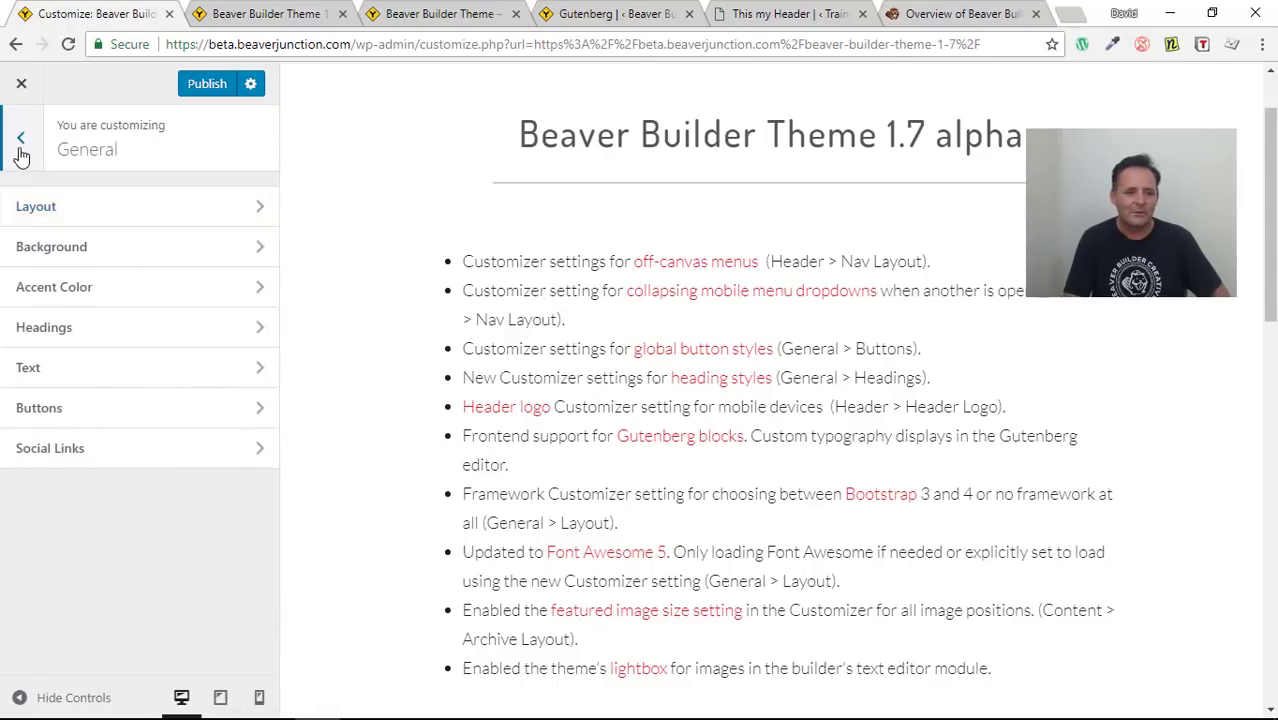
{"action": "left_click", "coordinate": [21, 139]}
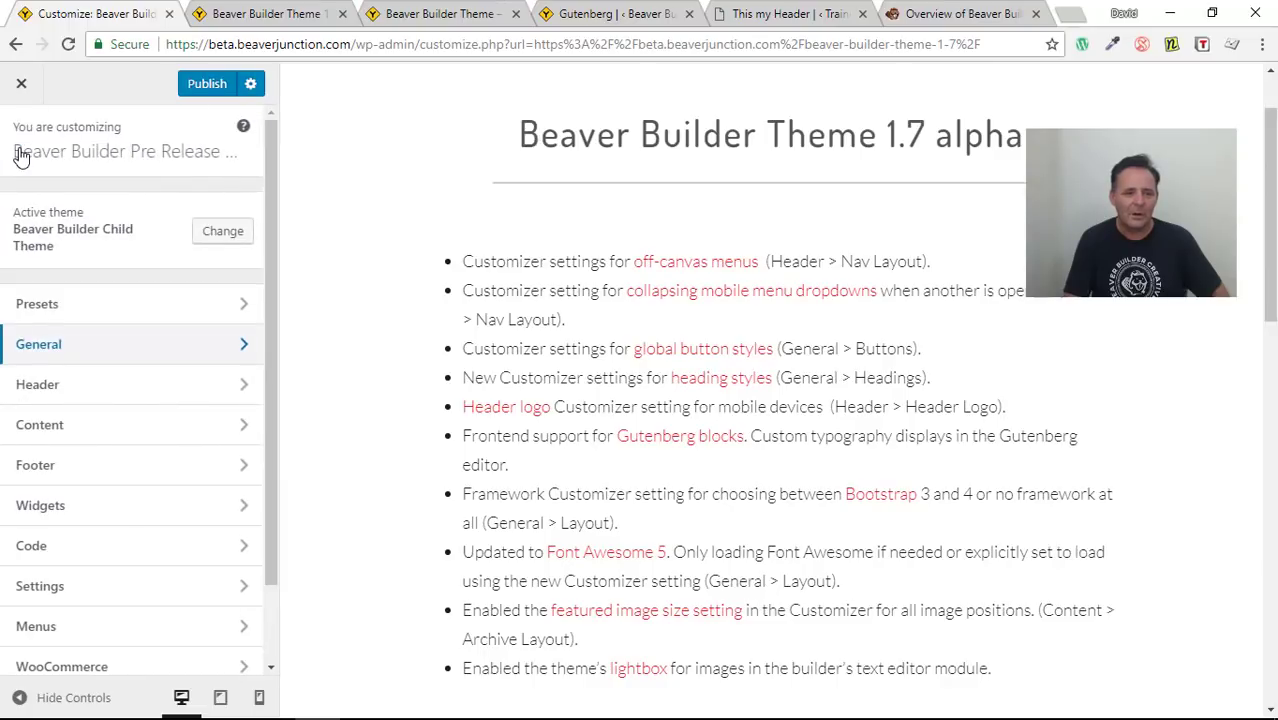
{"action": "left_click", "coordinate": [101, 430]}
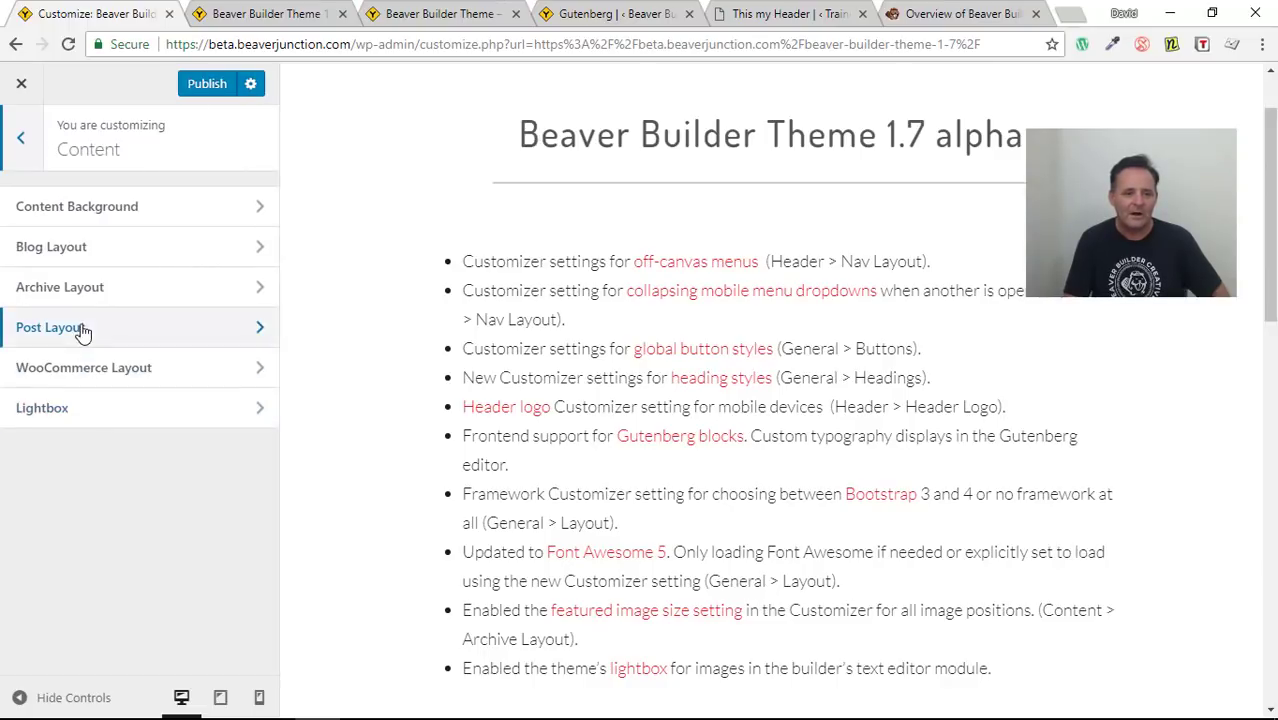
{"action": "left_click", "coordinate": [140, 299]}
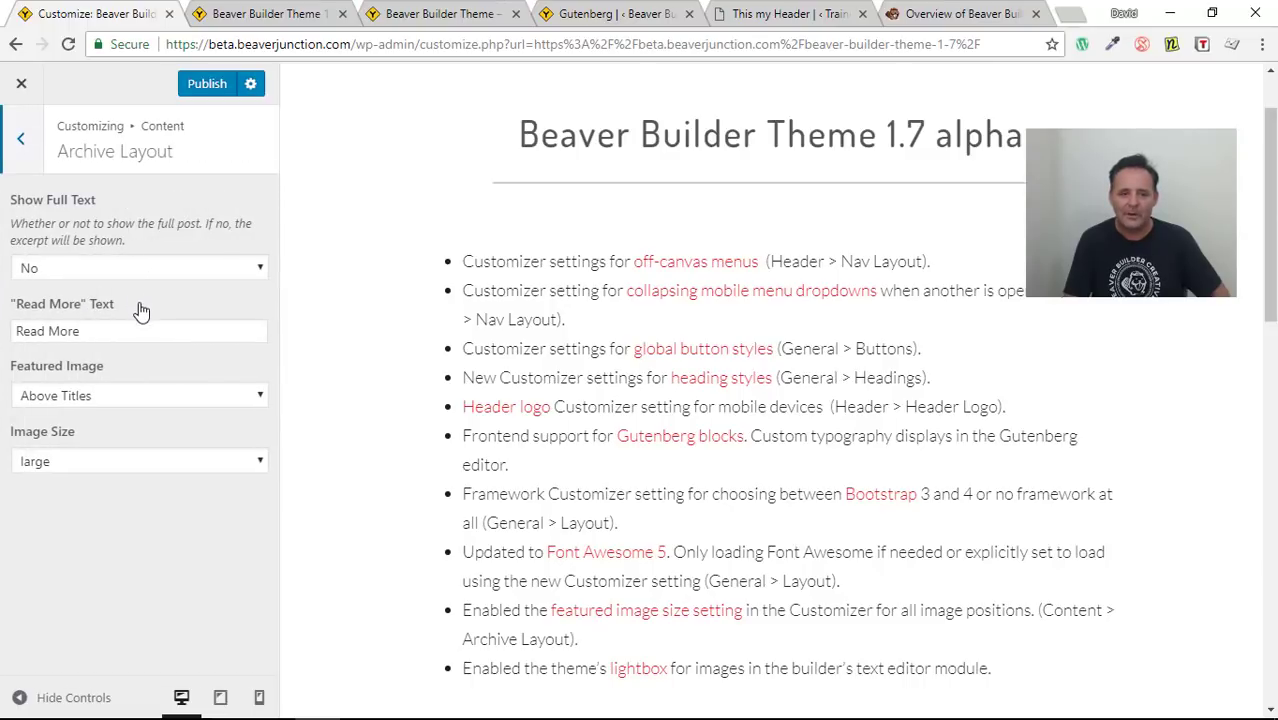
{"action": "scroll", "coordinate": [937, 384], "scroll_direction": "up", "scroll_amount": 2}
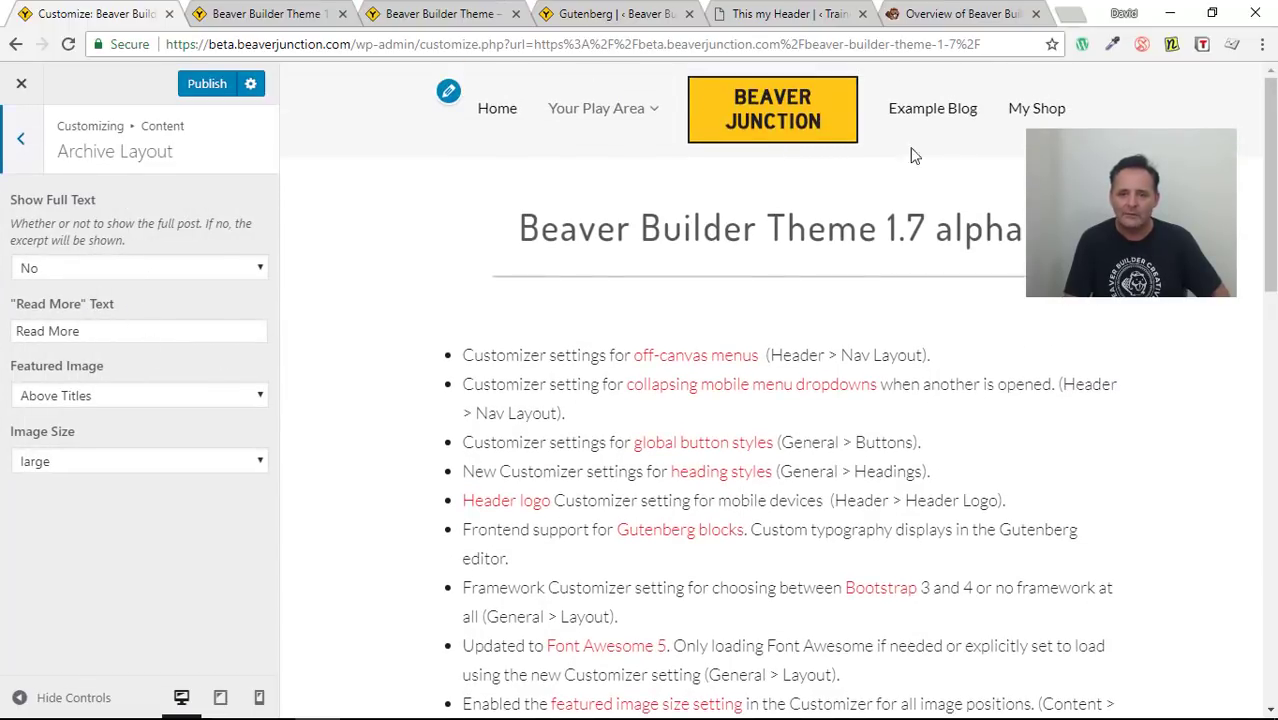
{"action": "left_click", "coordinate": [921, 116]}
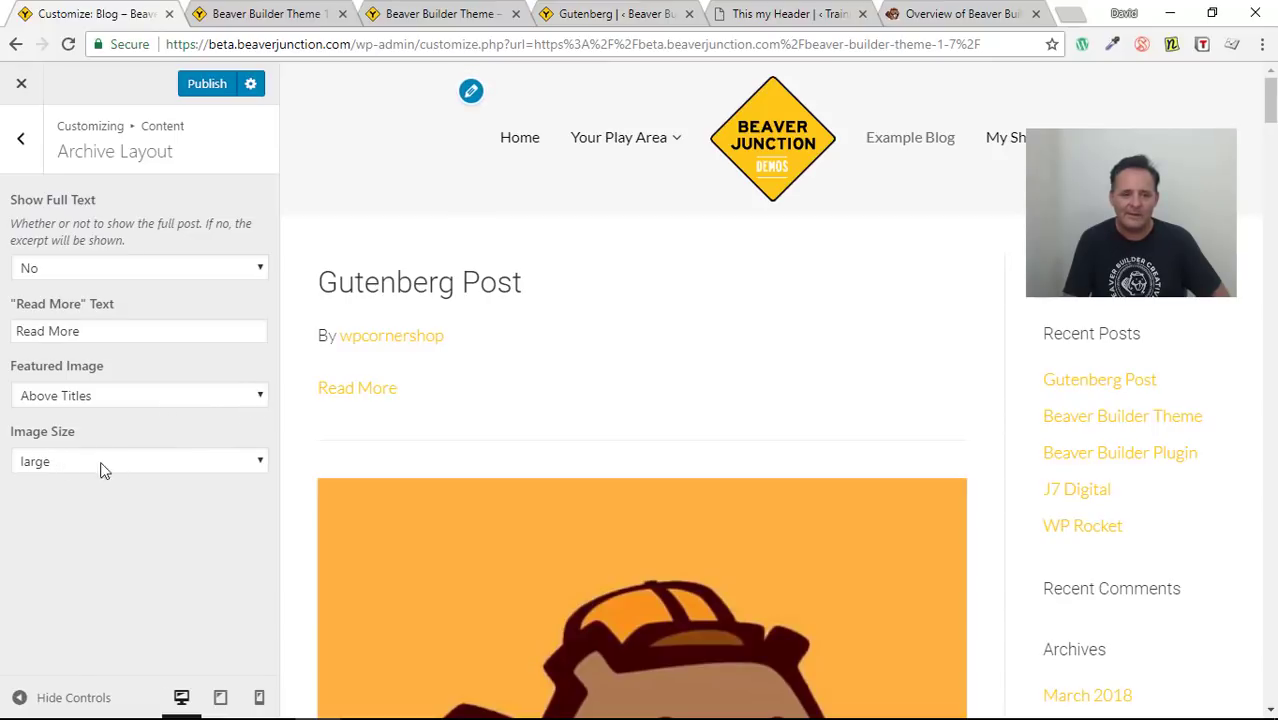
Step: Set the archive's Featured Image position to Beside Posts and check the blog posts in the preview
{"action": "scroll", "coordinate": [533, 428], "scroll_direction": "down", "scroll_amount": 1}
{"action": "left_click", "coordinate": [183, 405]}
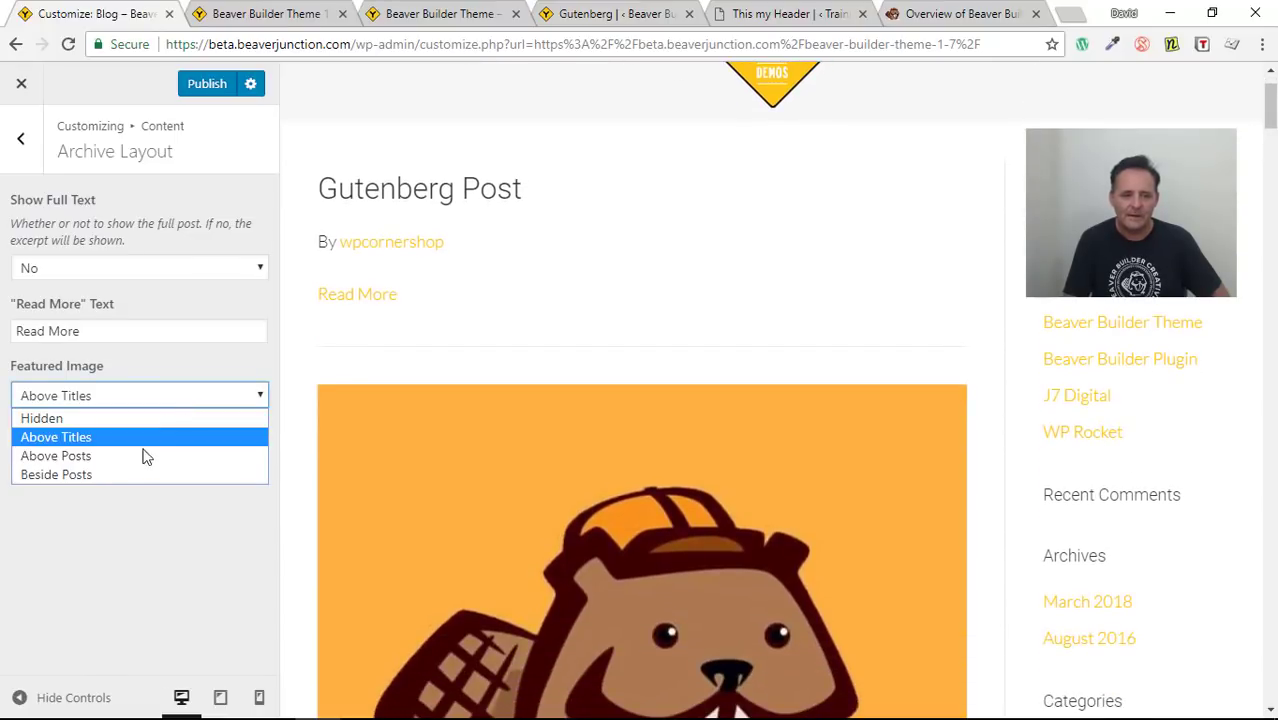
{"action": "left_click", "coordinate": [130, 477]}
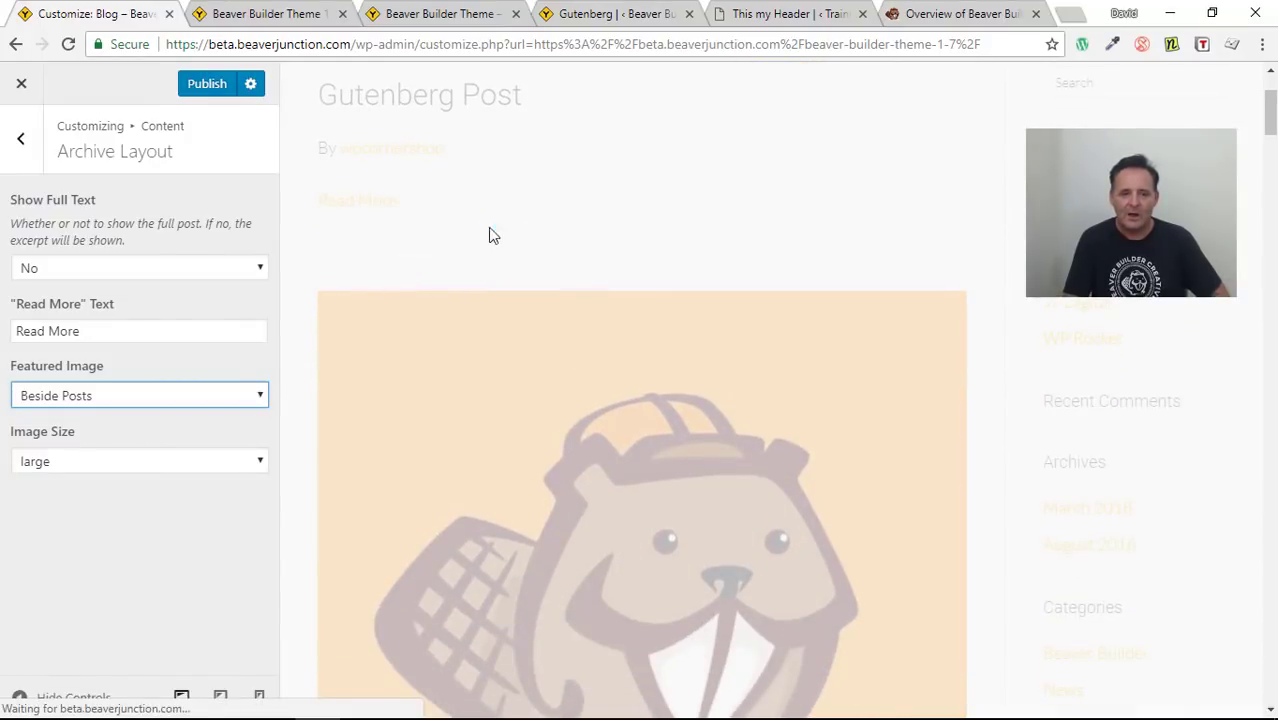
{"action": "scroll", "coordinate": [590, 362], "scroll_direction": "down", "scroll_amount": 3}
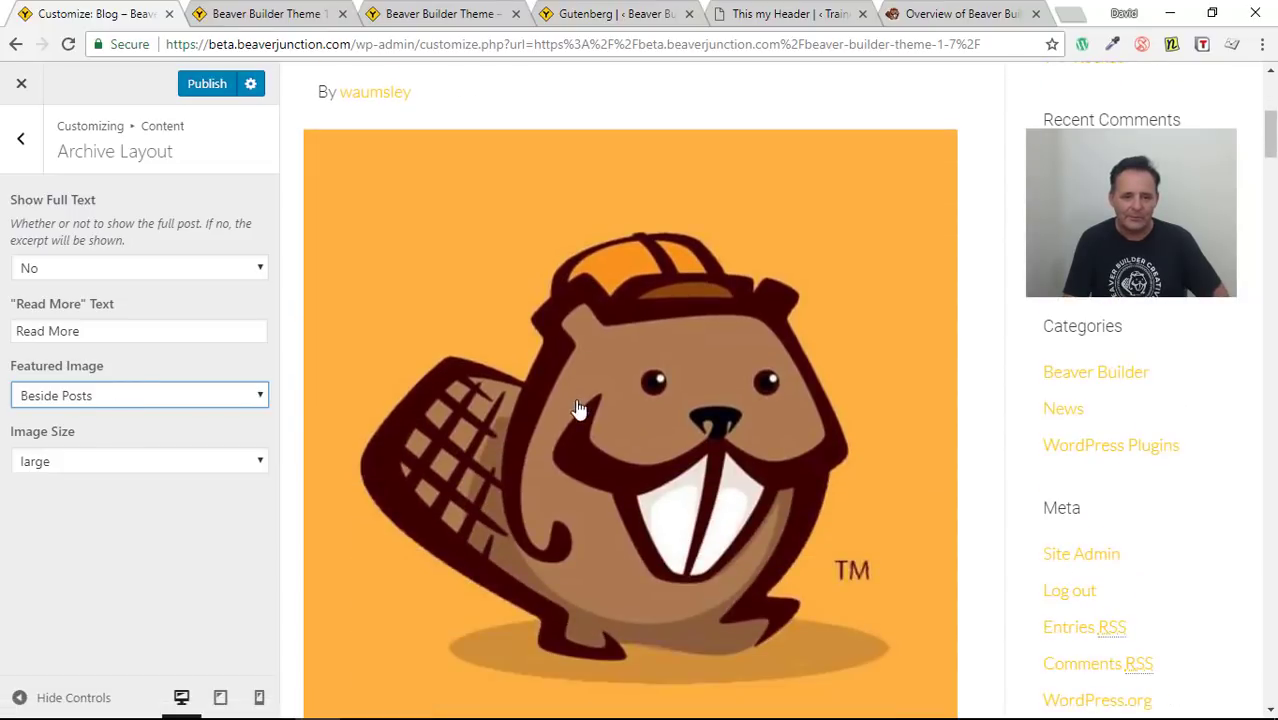
{"action": "scroll", "coordinate": [585, 408], "scroll_direction": "down", "scroll_amount": 2}
{"action": "scroll", "coordinate": [586, 421], "scroll_direction": "down", "scroll_amount": 2}
Step: Set the archive's featured Image Size to thumbnail and review the Featured Image position choices, keeping Beside Posts
{"action": "left_click", "coordinate": [191, 392]}
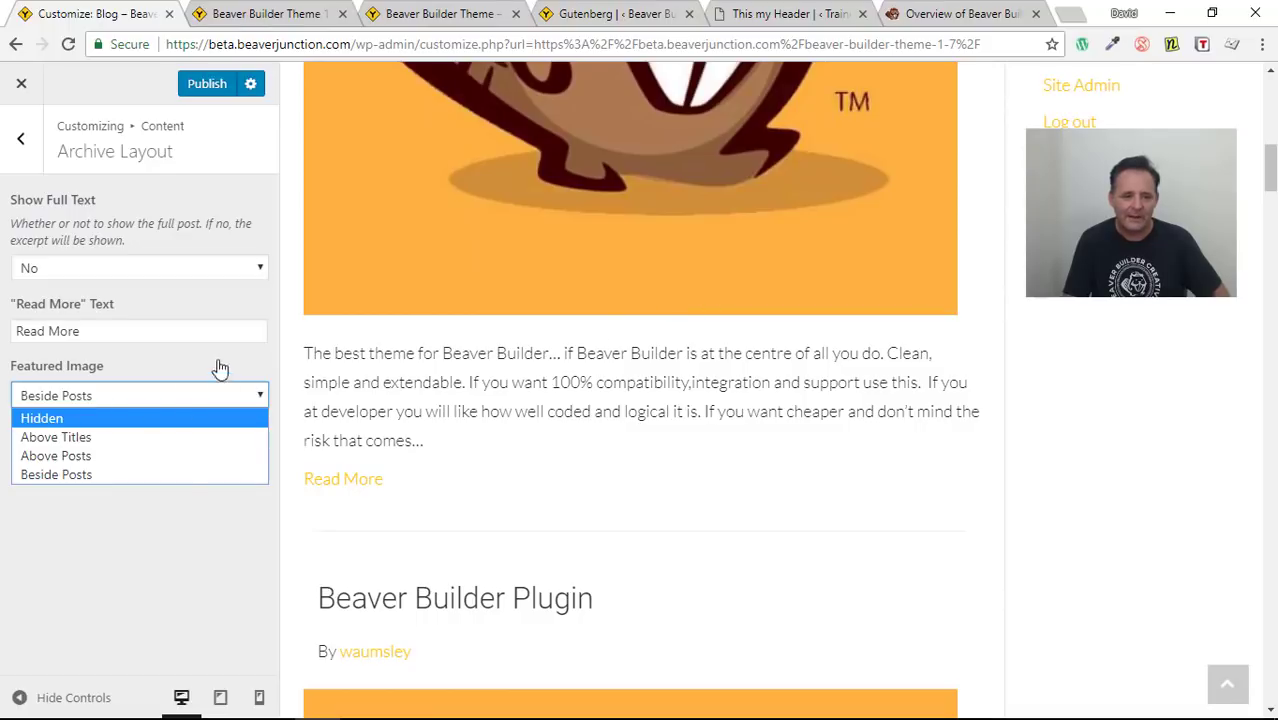
{"action": "left_click", "coordinate": [175, 536]}
{"action": "left_click", "coordinate": [168, 458]}
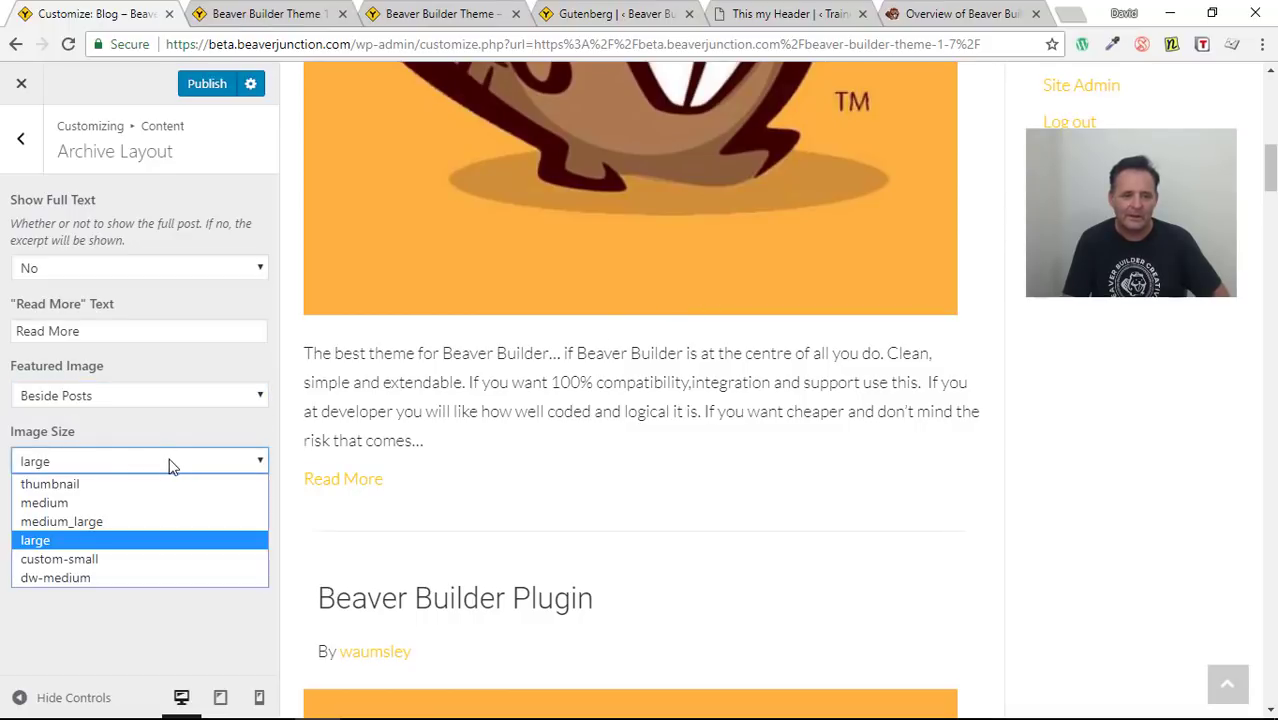
{"action": "left_click", "coordinate": [120, 482]}
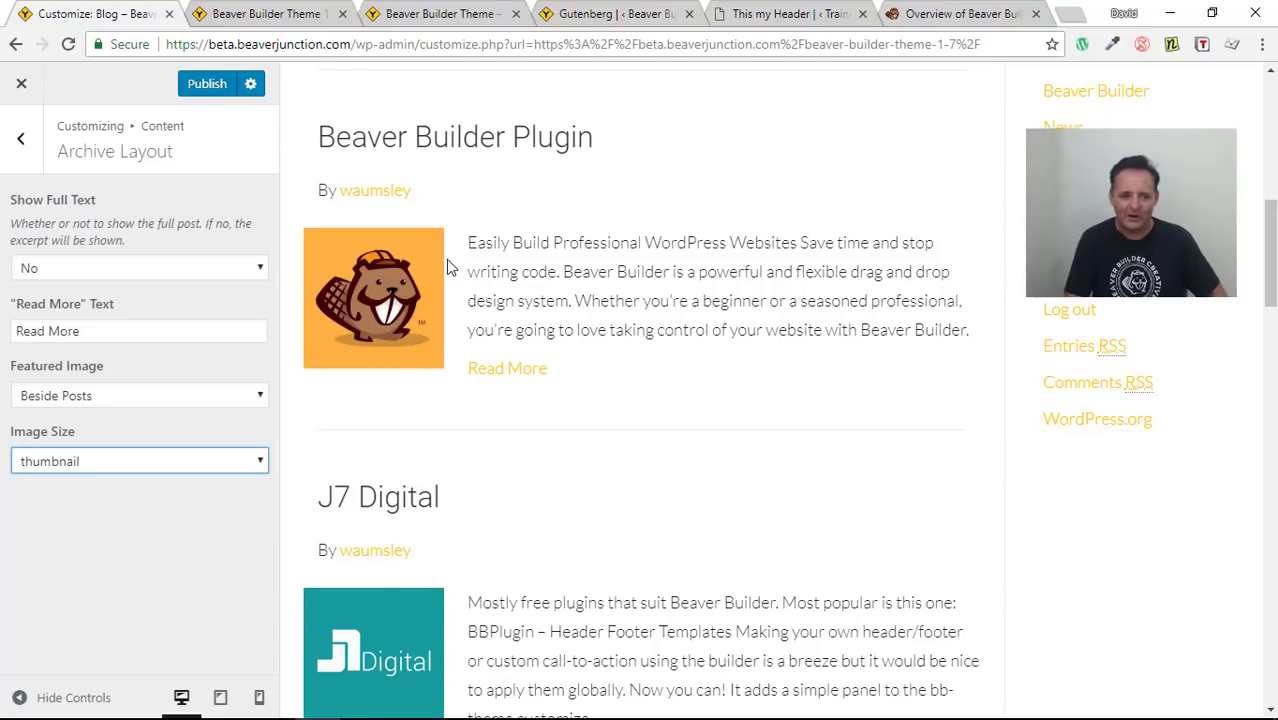
{"action": "left_click", "coordinate": [249, 399]}
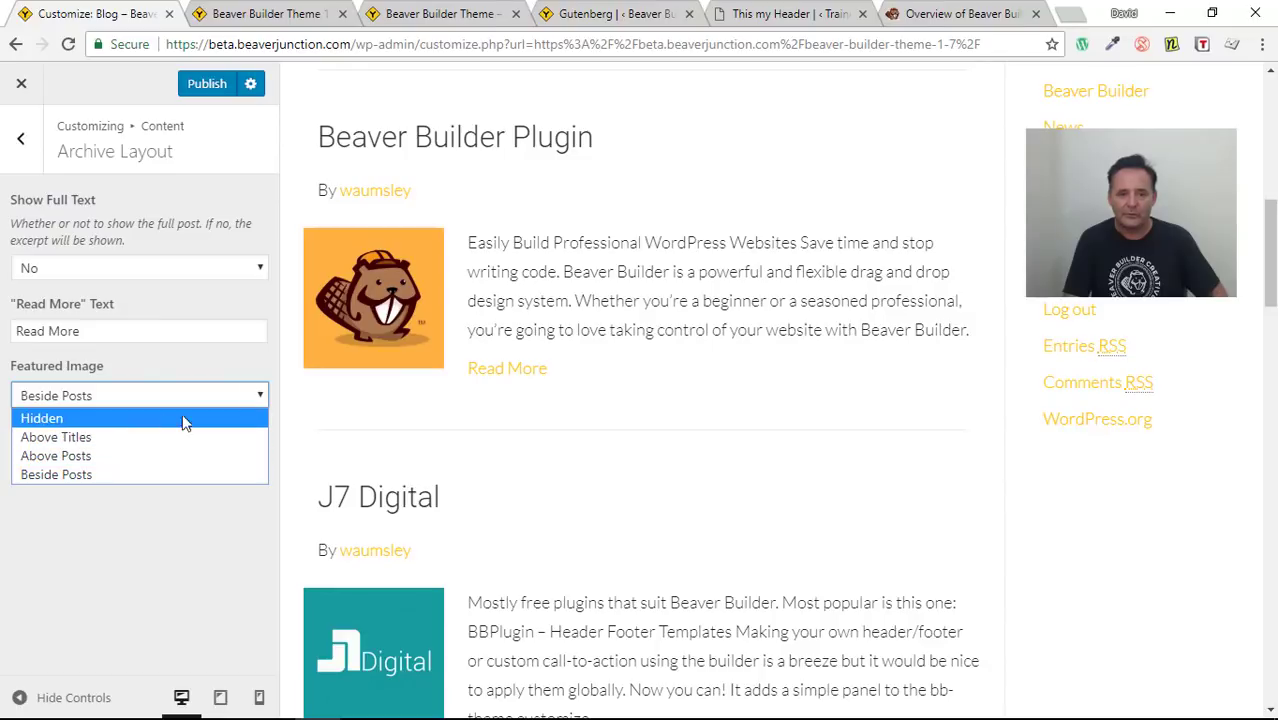
{"action": "left_click", "coordinate": [56, 474]}
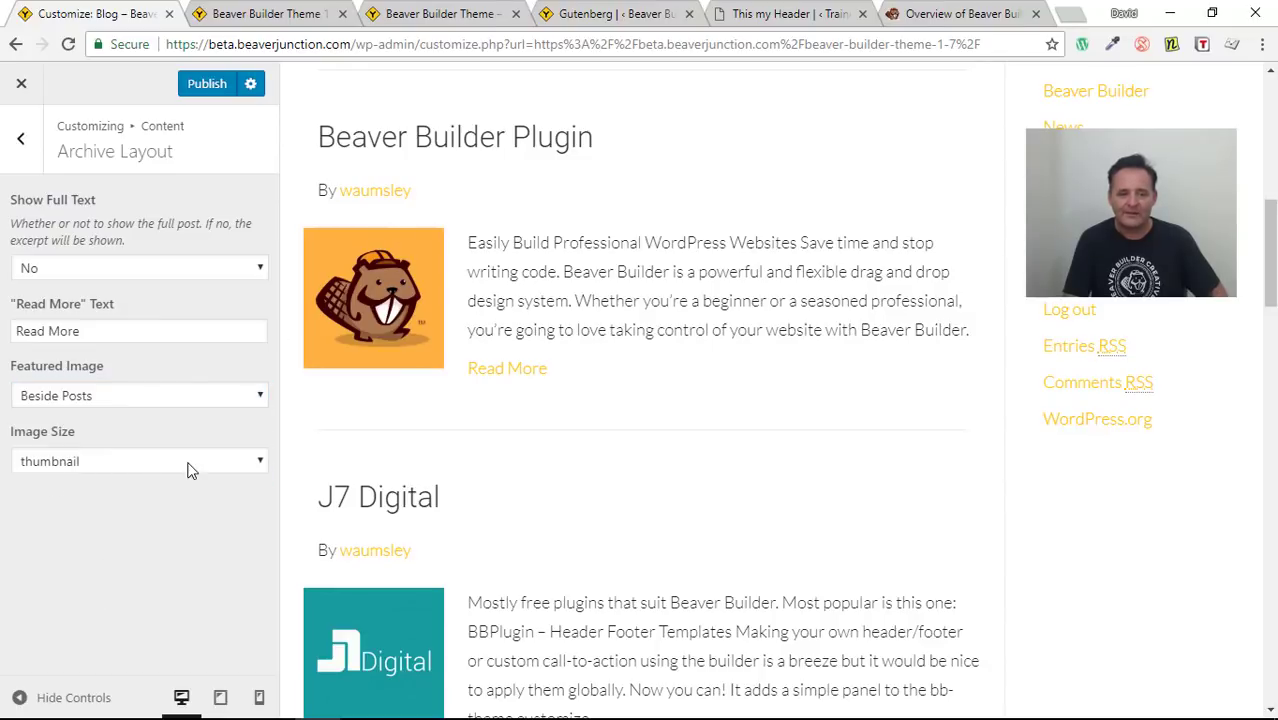
Step: On the Beaver Builder Theme 1.7 demo page, open and close the Eiffel Tower image's lightbox twice, then return to the feature list
{"action": "left_click", "coordinate": [250, 10]}
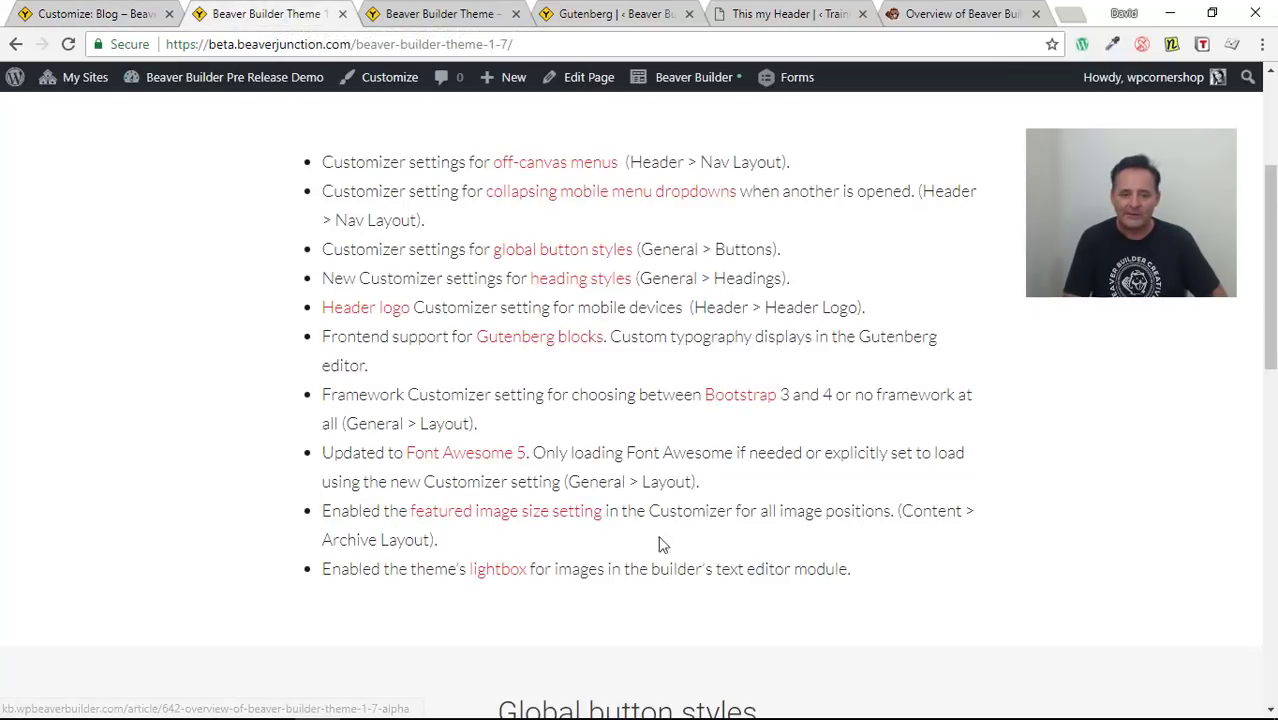
{"action": "scroll", "coordinate": [930, 506], "scroll_direction": "down", "scroll_amount": 3}
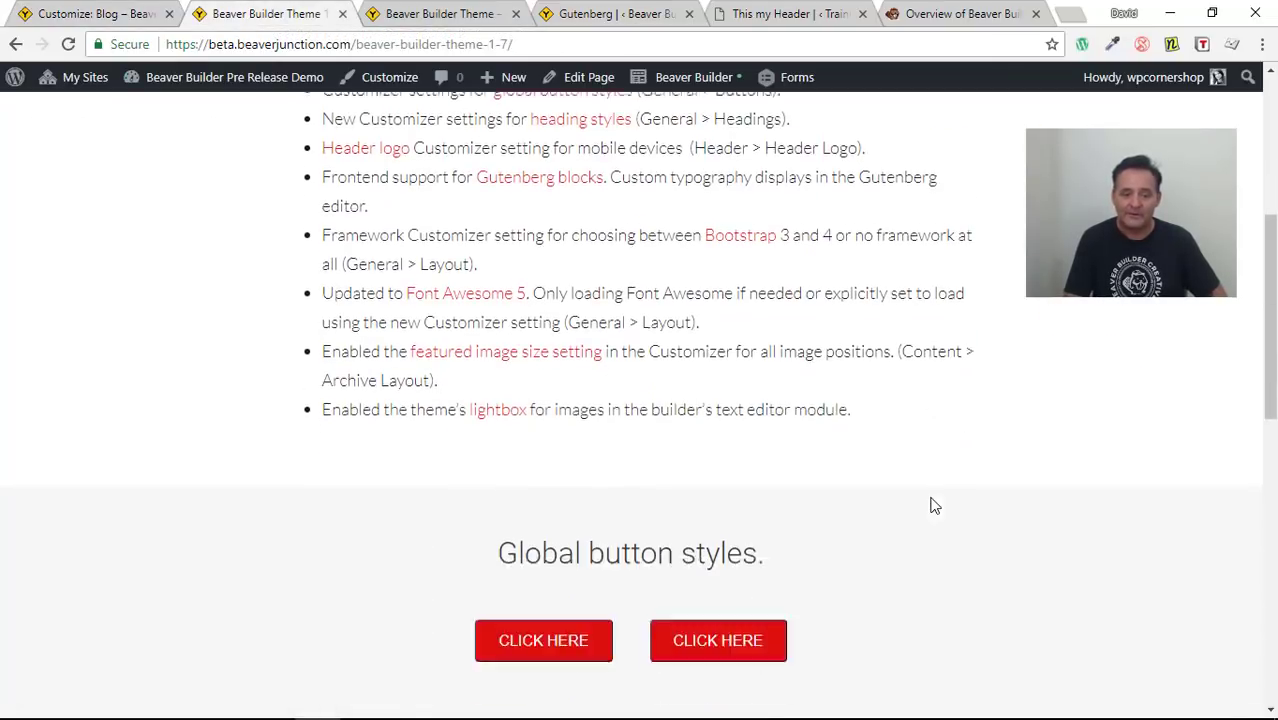
{"action": "scroll", "coordinate": [935, 506], "scroll_direction": "down", "scroll_amount": 8}
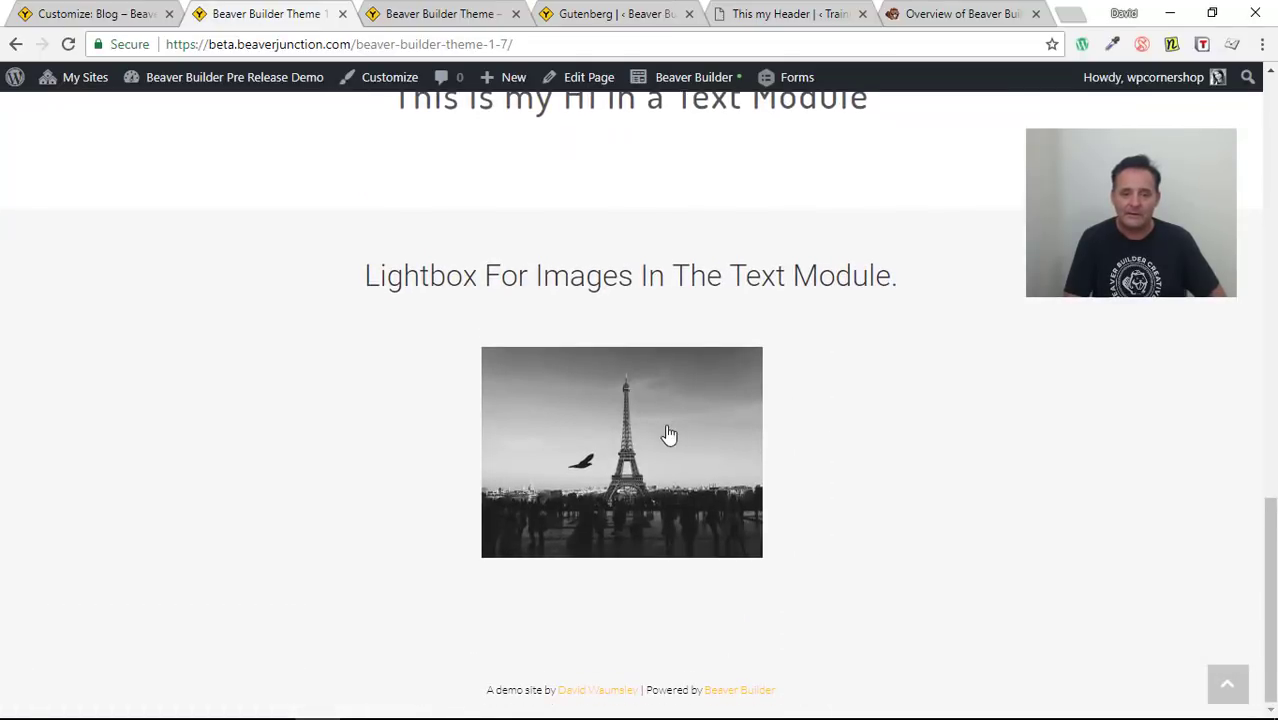
{"action": "left_click", "coordinate": [622, 468]}
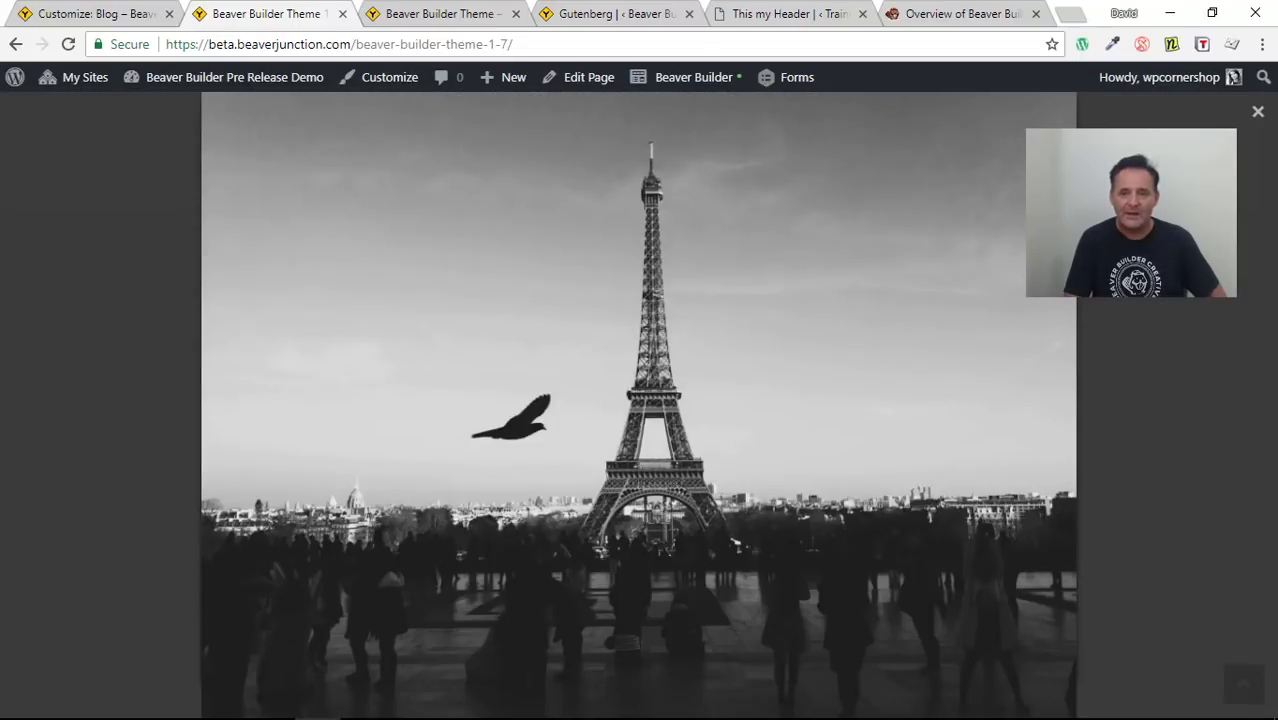
{"action": "left_click", "coordinate": [1257, 113]}
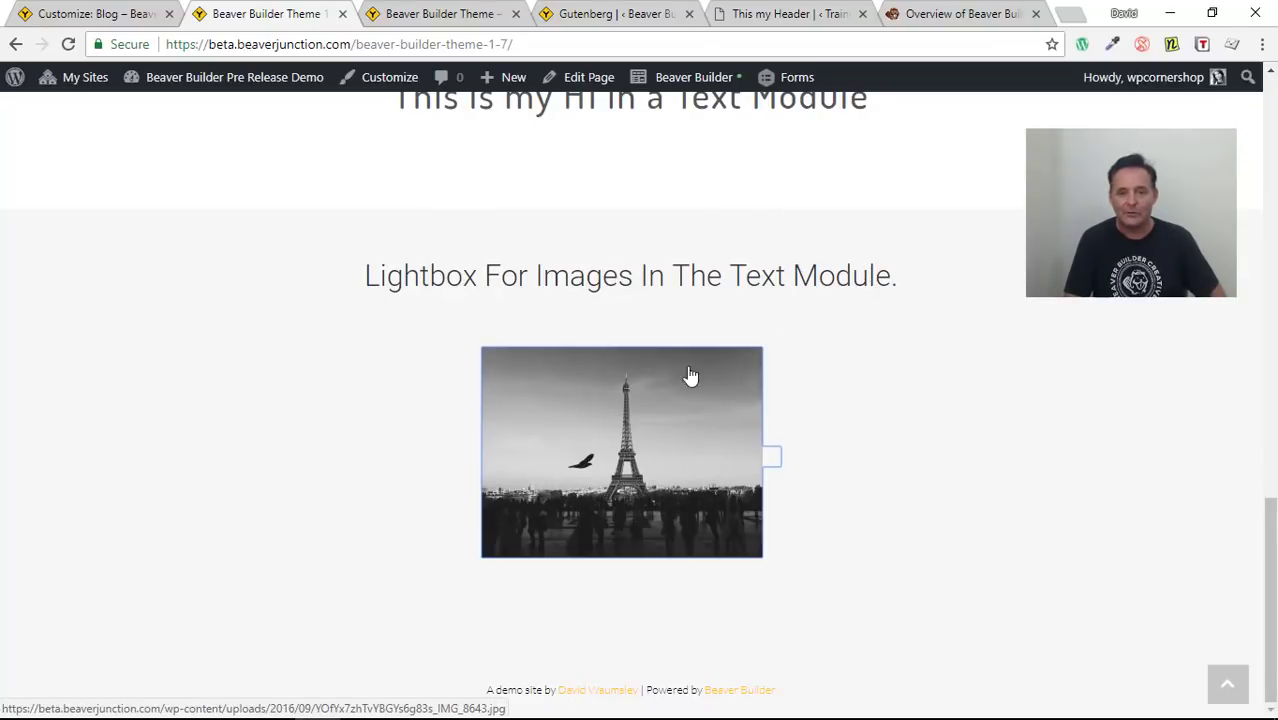
{"action": "left_click", "coordinate": [615, 462]}
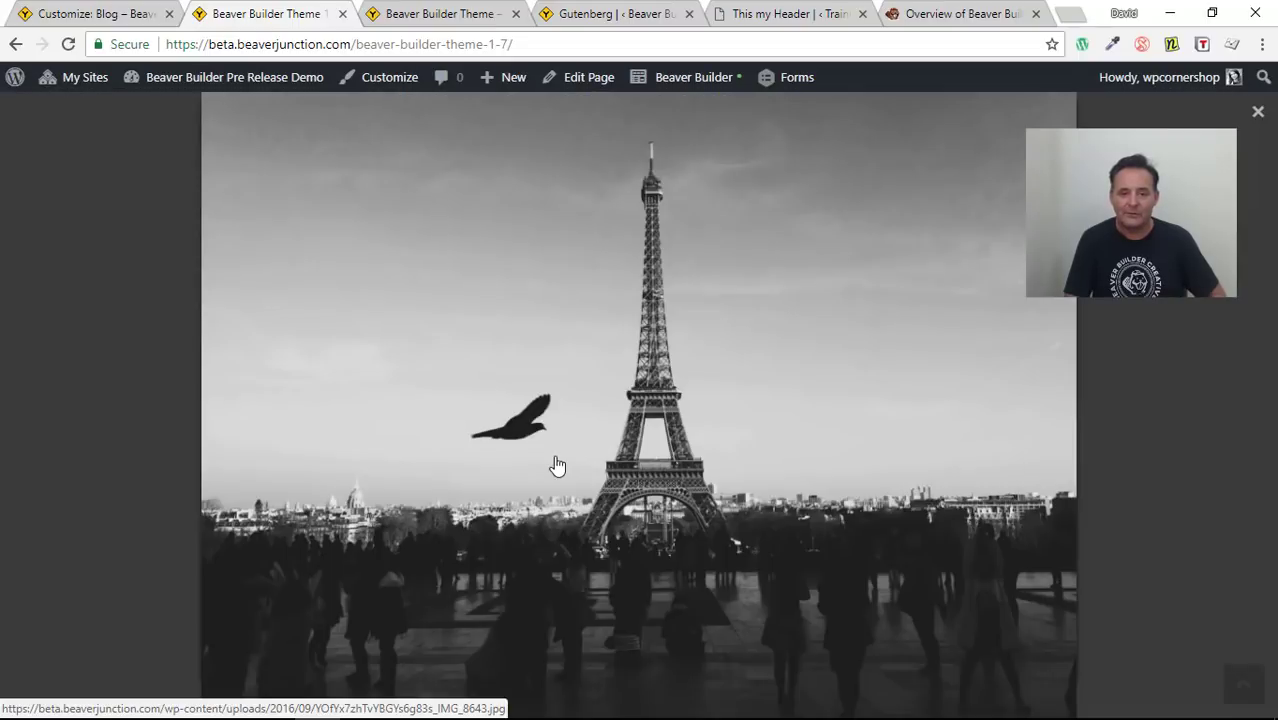
{"action": "left_click", "coordinate": [1257, 113]}
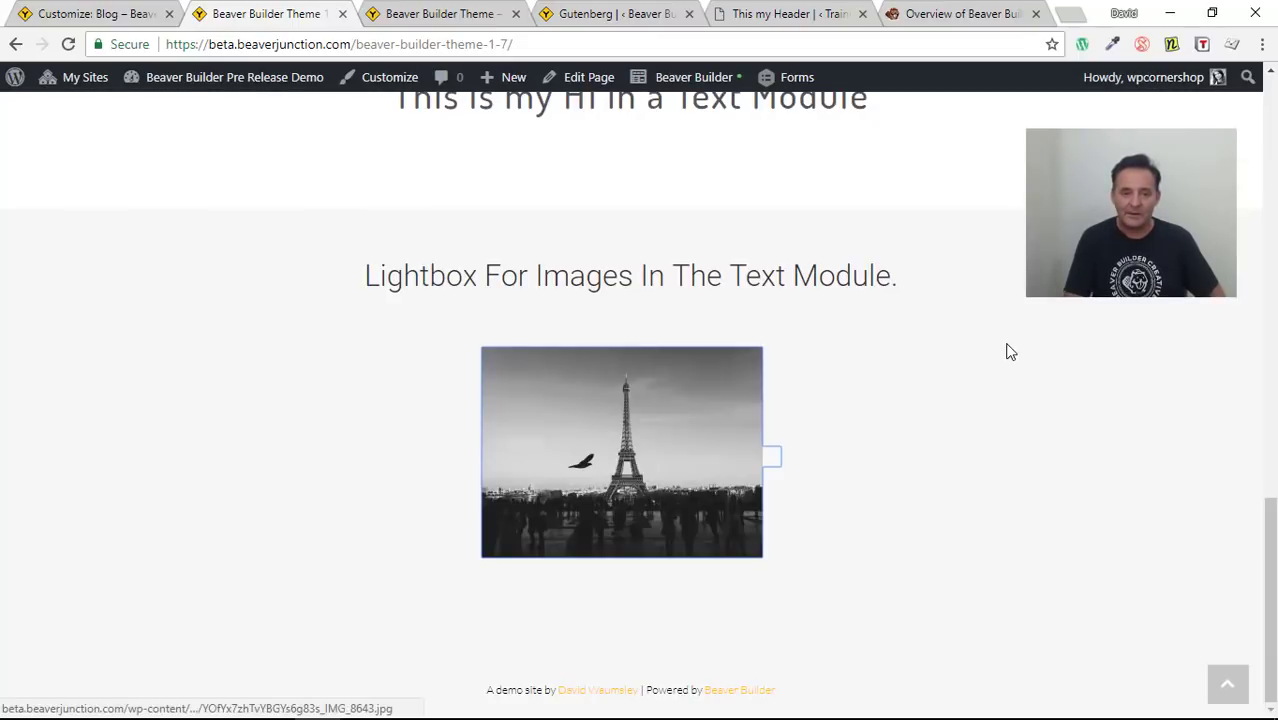
{"action": "scroll", "coordinate": [1010, 351], "scroll_direction": "up", "scroll_amount": 10}
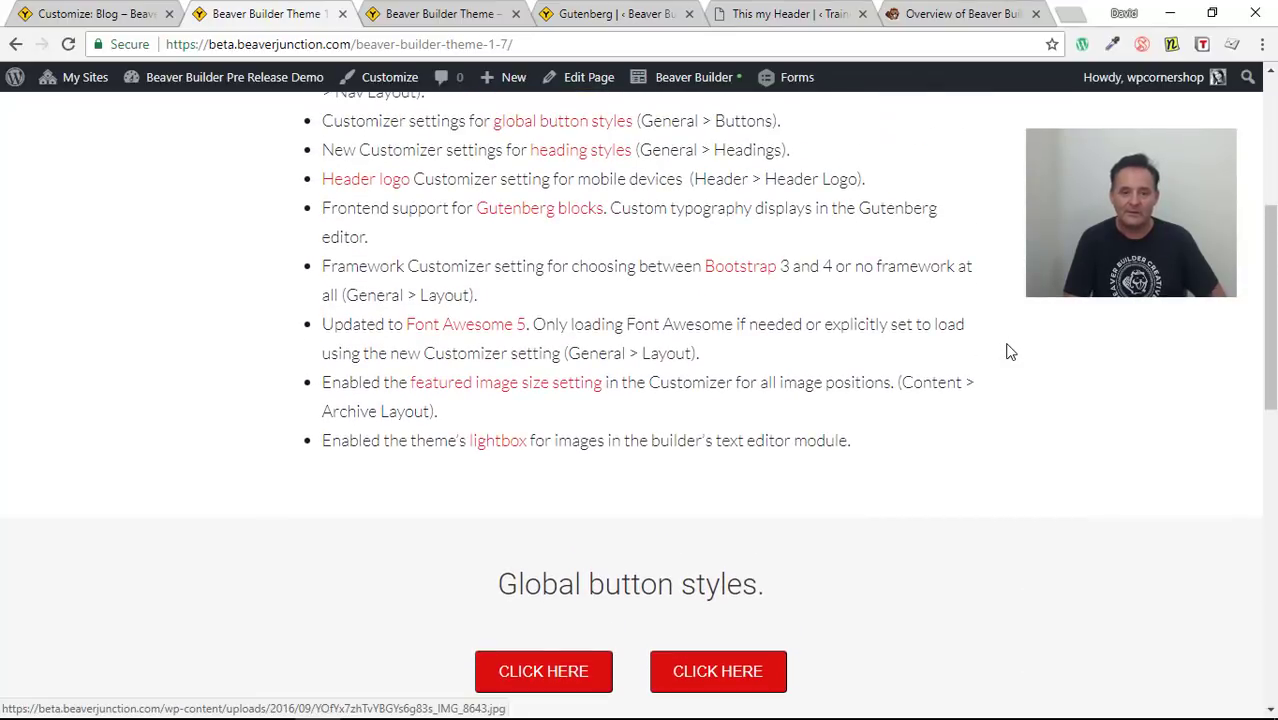